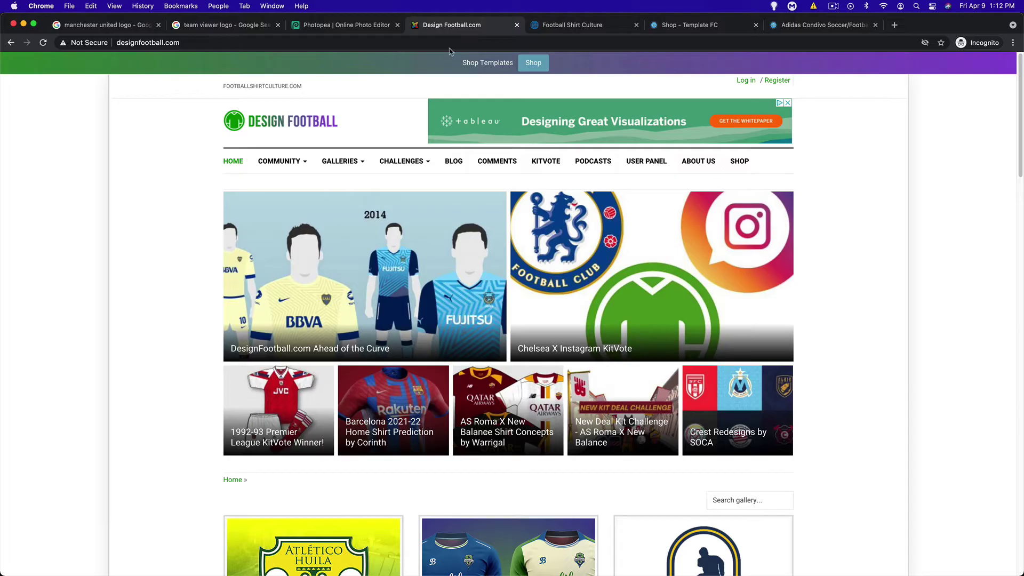
Step: Look through the Football Shirt Culture home page for existing kit designs to use as inspiration
{"action": "left_click", "coordinate": [581, 25]}
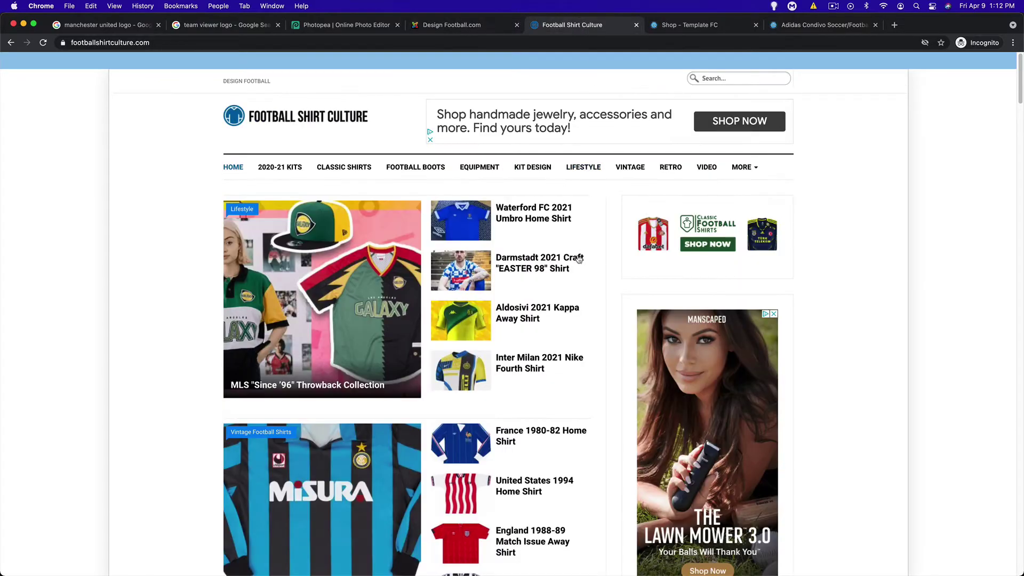
{"action": "scroll", "coordinate": [430, 131], "scroll_direction": "down", "scroll_amount": 1}
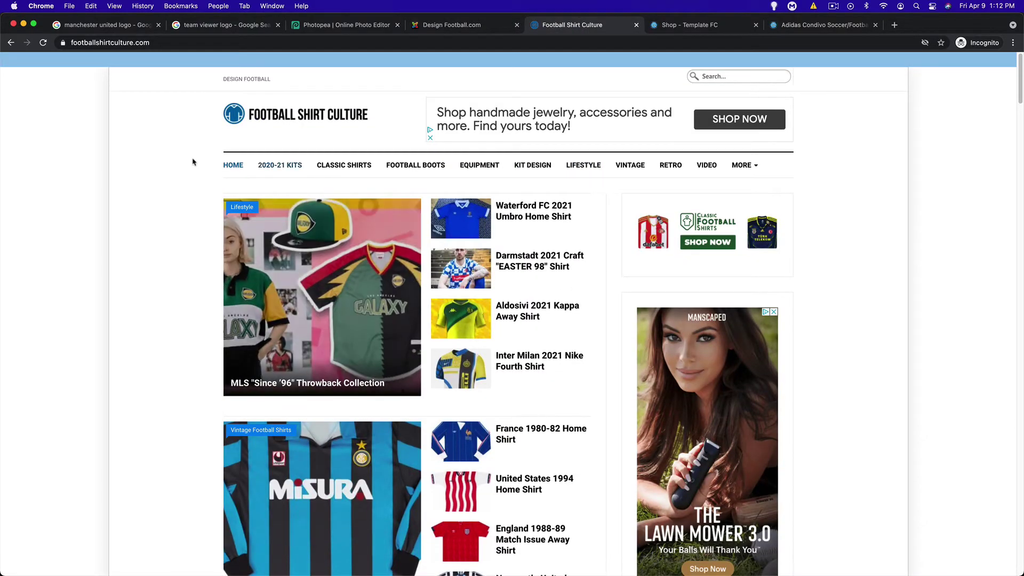
{"action": "scroll", "coordinate": [176, 247], "scroll_direction": "down", "scroll_amount": 2}
{"action": "scroll", "coordinate": [176, 247], "scroll_direction": "down", "scroll_amount": 1}
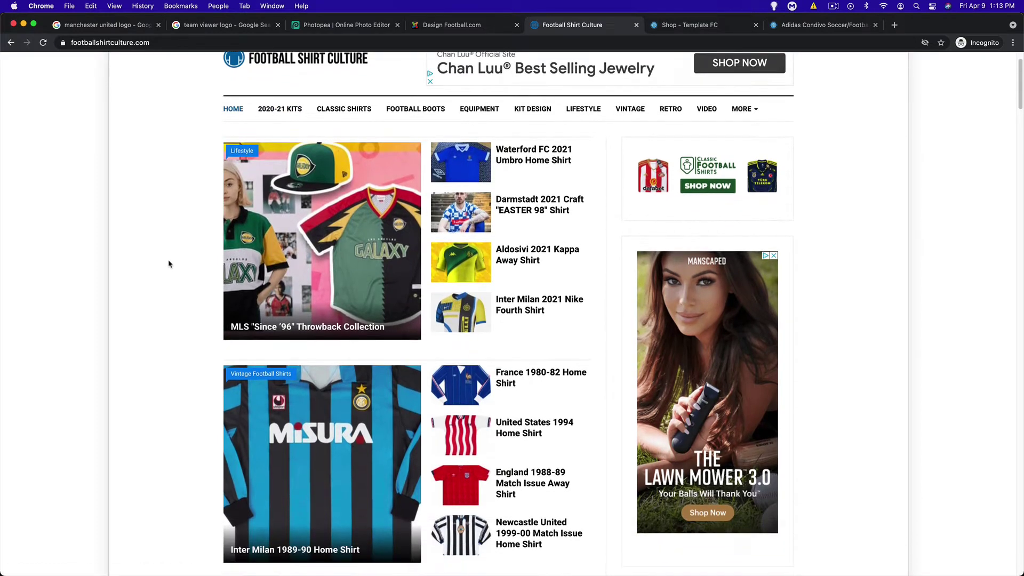
{"action": "scroll", "coordinate": [171, 264], "scroll_direction": "down", "scroll_amount": 1}
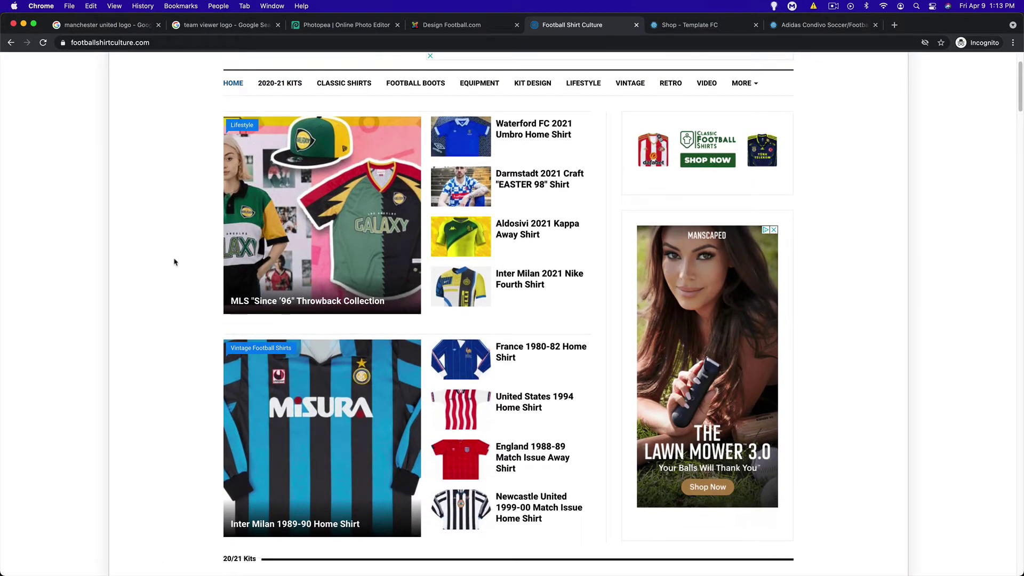
{"action": "scroll", "coordinate": [175, 260], "scroll_direction": "down", "scroll_amount": 6}
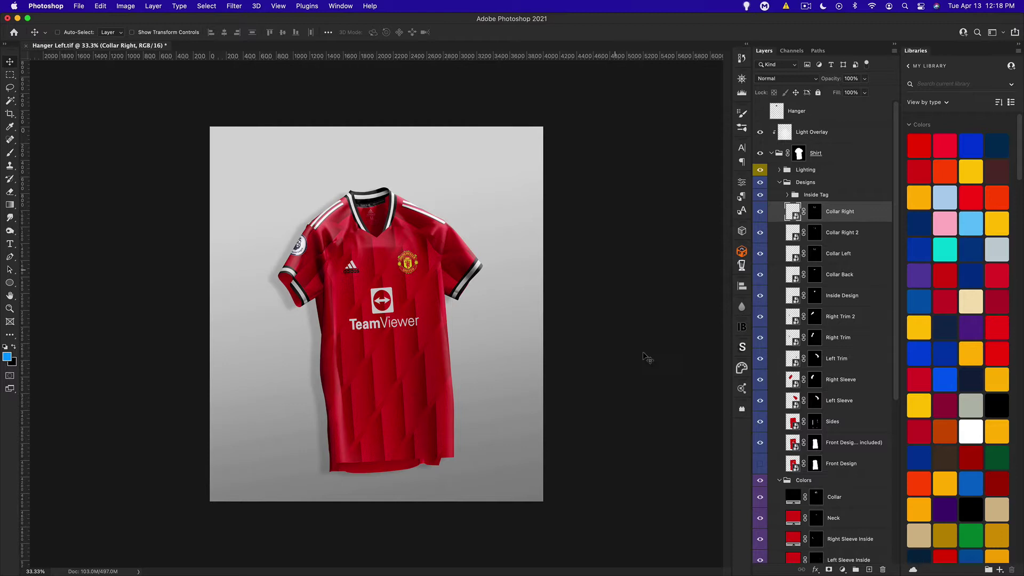
Step: In Photoshop, open the contents of the front design smart object without neck and hide both Ajax Away pattern layers
{"action": "double_click", "coordinate": [795, 447]}
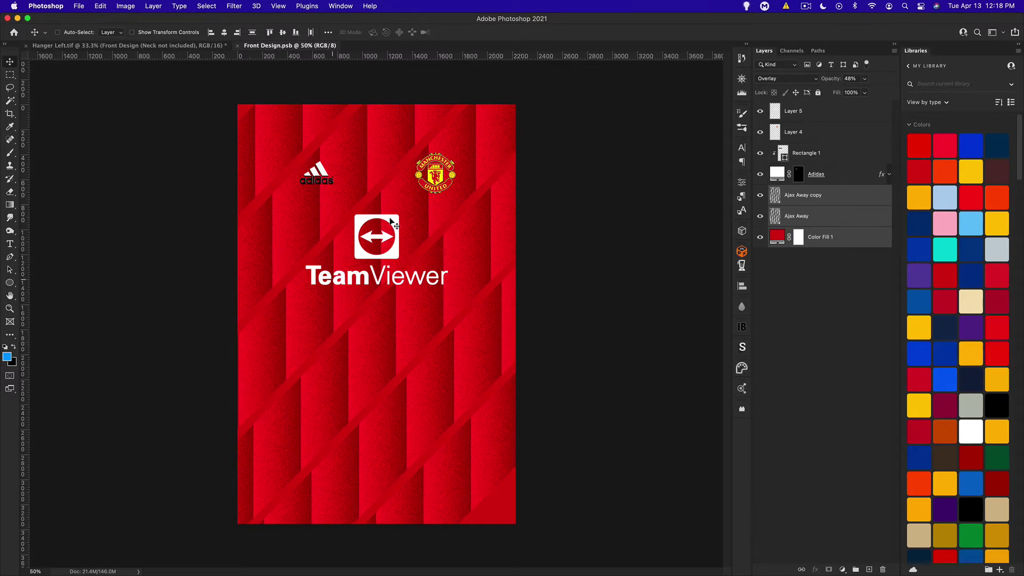
{"action": "key", "text": "super"}
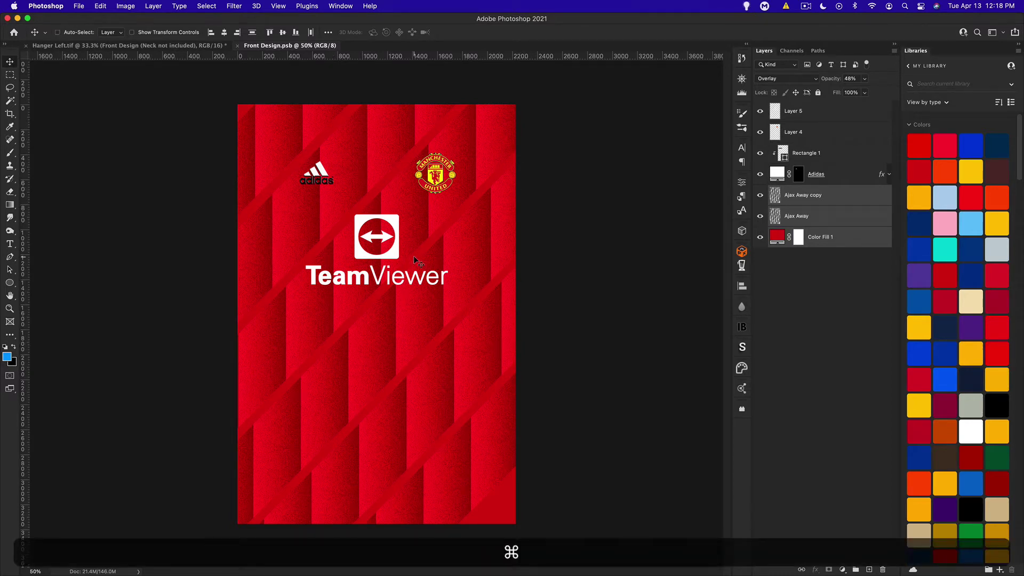
{"action": "left_click", "coordinate": [770, 202]}
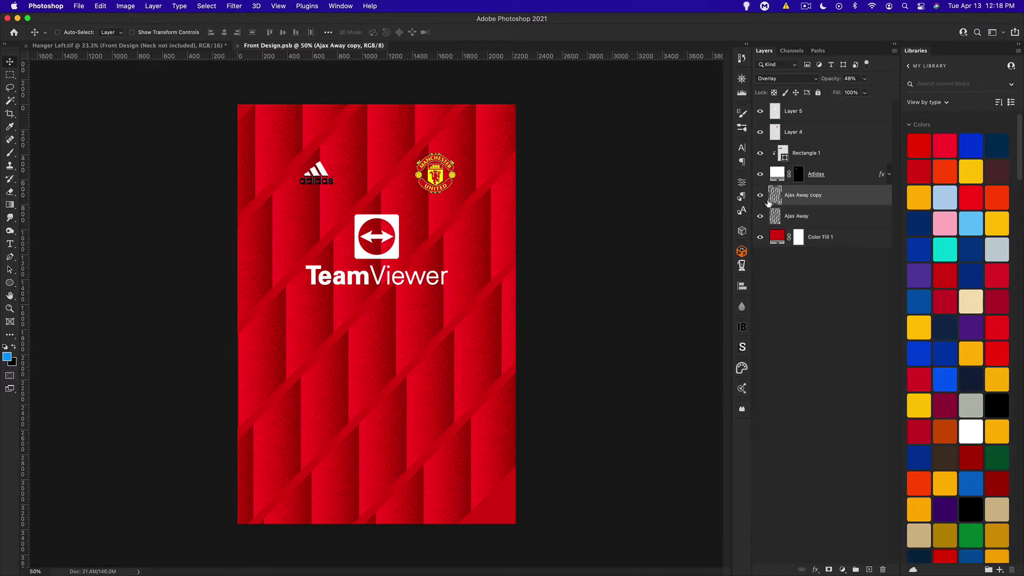
{"action": "left_click", "coordinate": [760, 195]}
{"action": "left_click", "coordinate": [760, 215]}
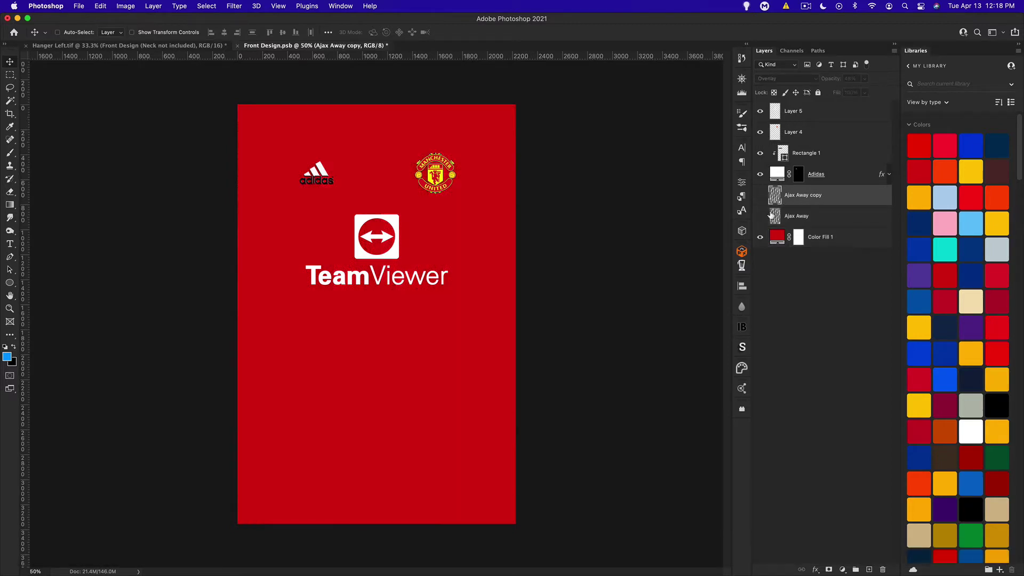
Step: Draw a black rectangle about 2378 × 187 px across the shirt above the logos, directly over the Color Fill 1 layer
{"action": "left_click", "coordinate": [835, 240]}
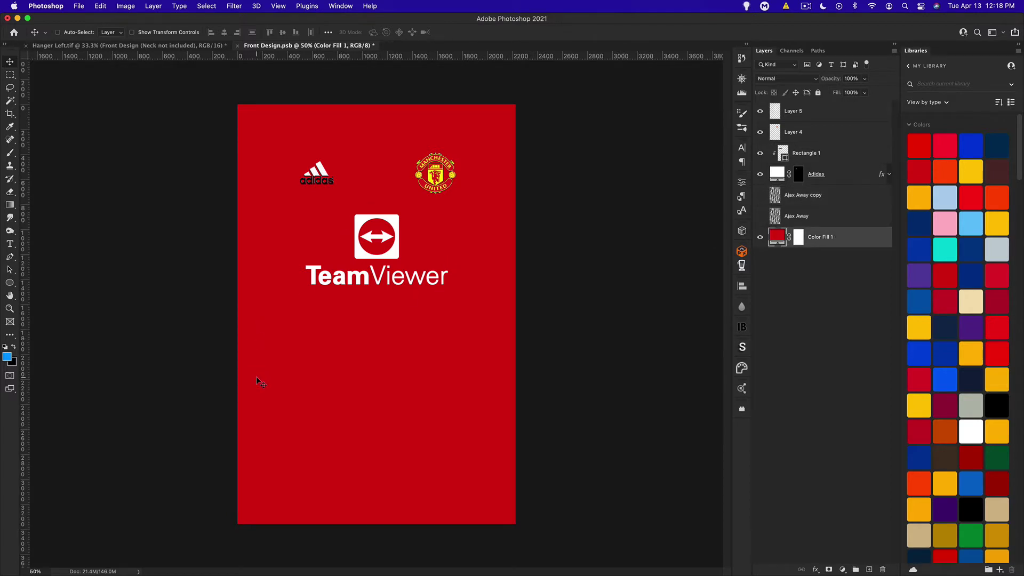
{"action": "left_click", "coordinate": [6, 347]}
{"action": "left_click", "coordinate": [9, 283]}
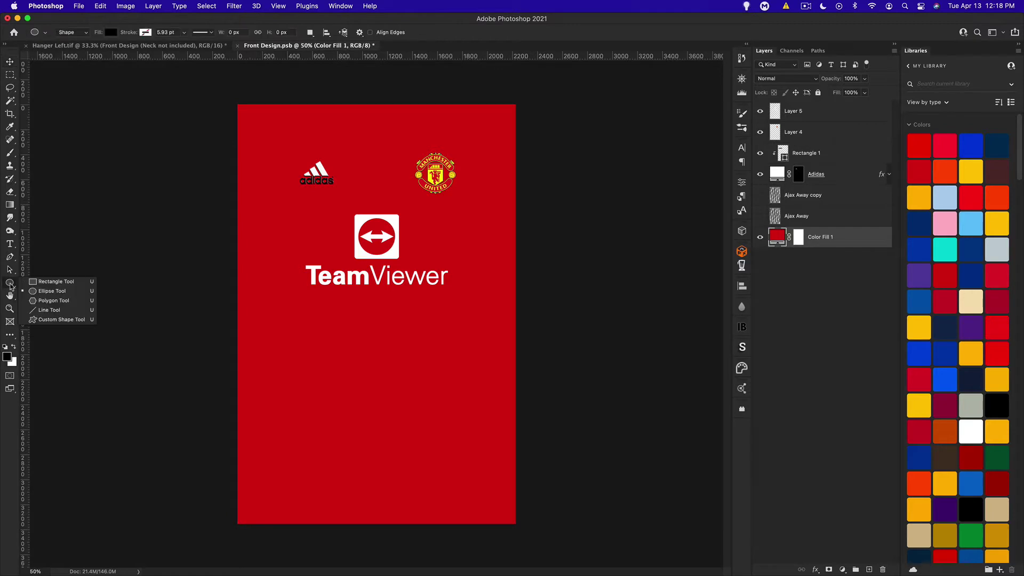
{"action": "left_click", "coordinate": [32, 286]}
{"action": "left_click_drag", "start_coordinate": [230, 121], "coordinate": [527, 144]}
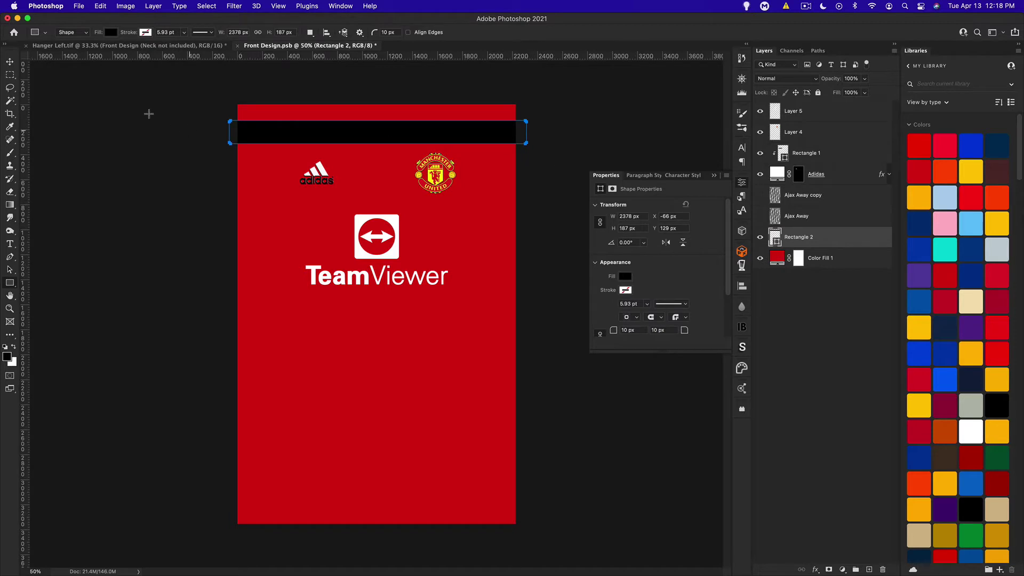
{"action": "left_click", "coordinate": [10, 62]}
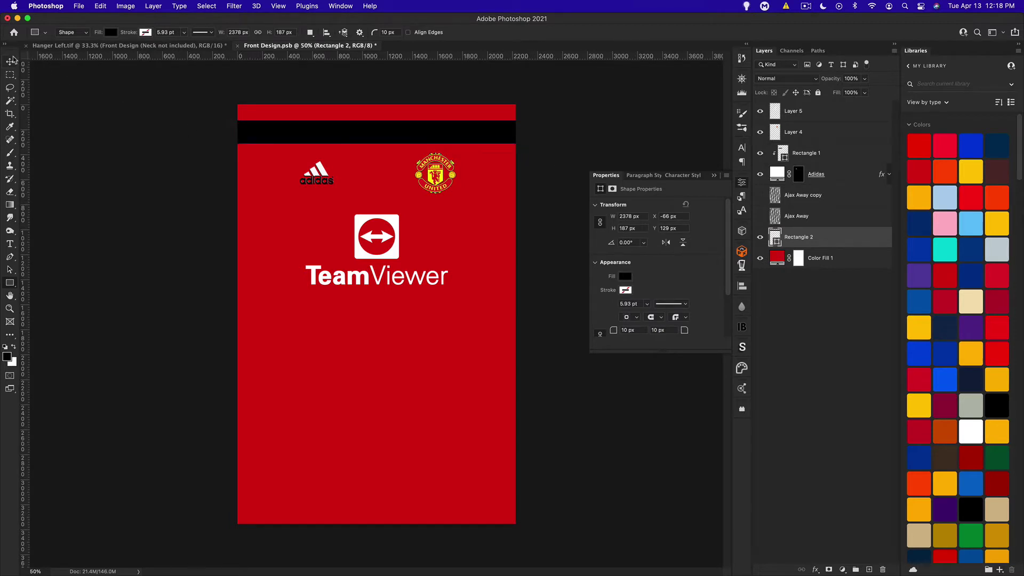
{"action": "left_click", "coordinate": [717, 176]}
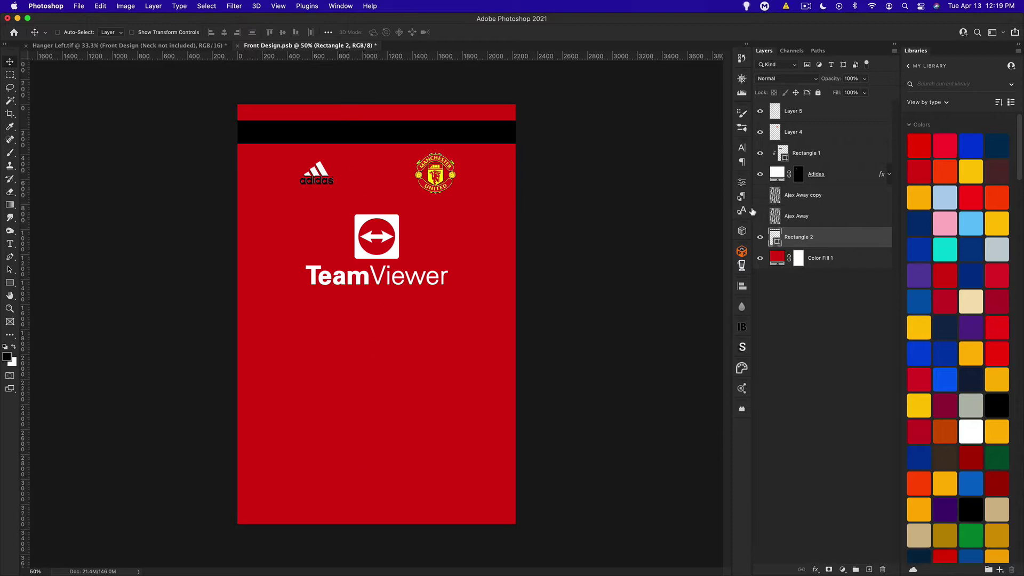
Step: Duplicate the black stripe seven times and move the topmost copy straight down near the shirt's bottom edge
{"action": "key", "text": "super"}
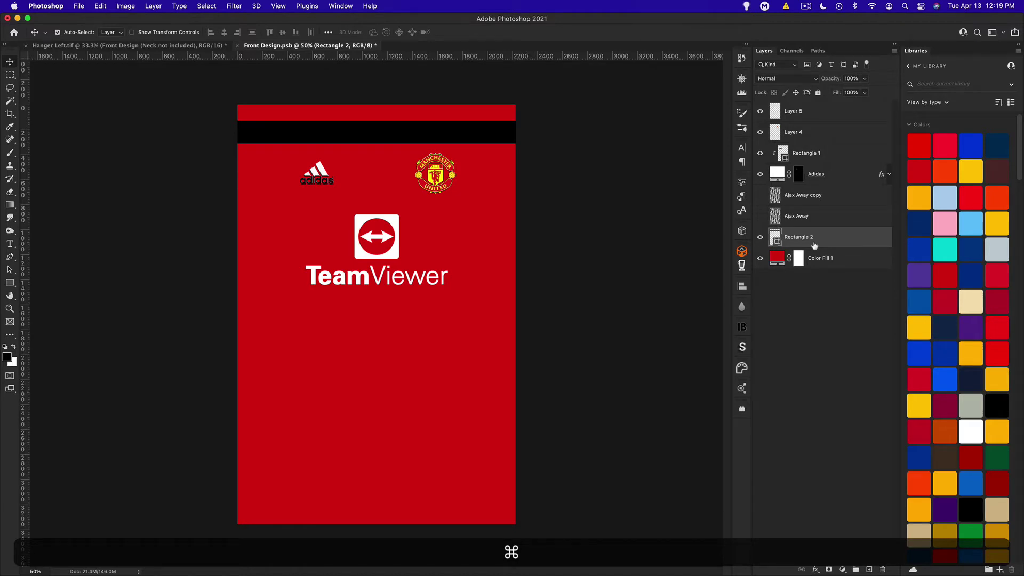
{"action": "key", "text": "super+j"}
{"action": "key", "text": "super+j"}
{"action": "key", "text": "super+j"}
{"action": "key", "text": "super+j"}
{"action": "key", "text": "super+j"}
{"action": "key", "text": "super+j"}
{"action": "key", "text": "super+j"}
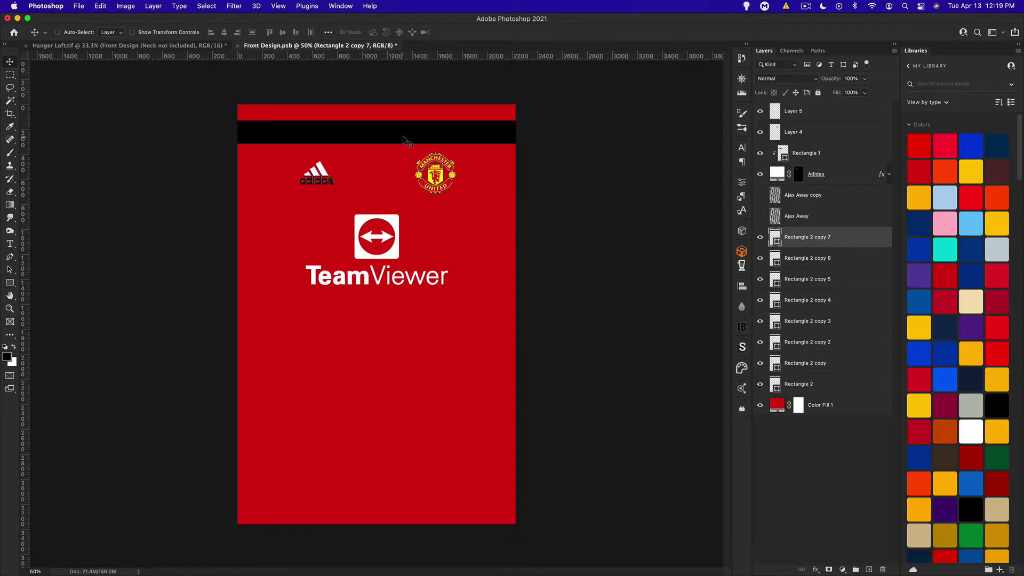
{"action": "left_click_drag", "start_coordinate": [403, 145], "coordinate": [375, 511]}
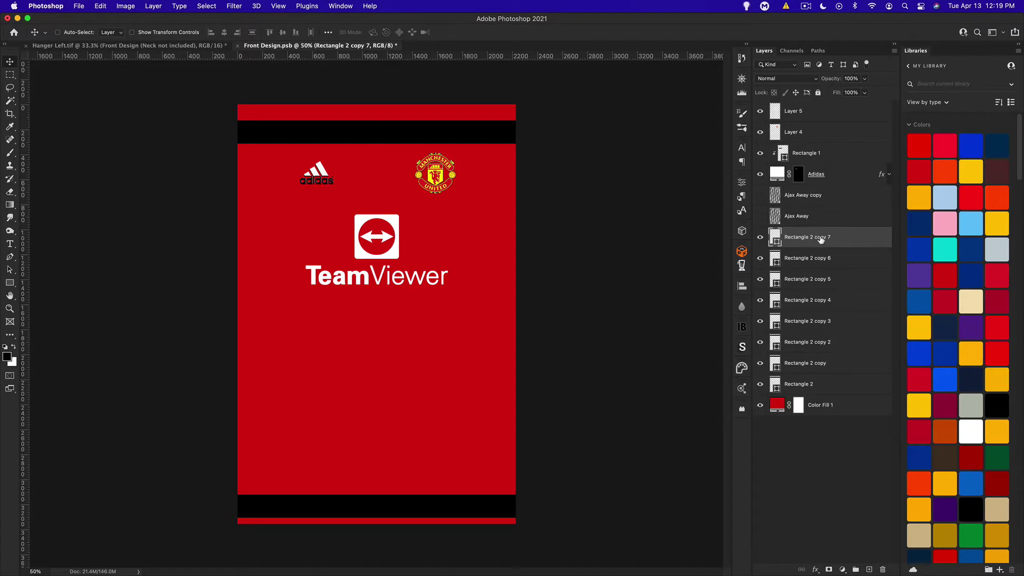
Step: Distribute all eight black stripes evenly by their vertical centers
{"action": "key", "text": "shift"}
{"action": "left_click", "coordinate": [820, 392], "text": "shift"}
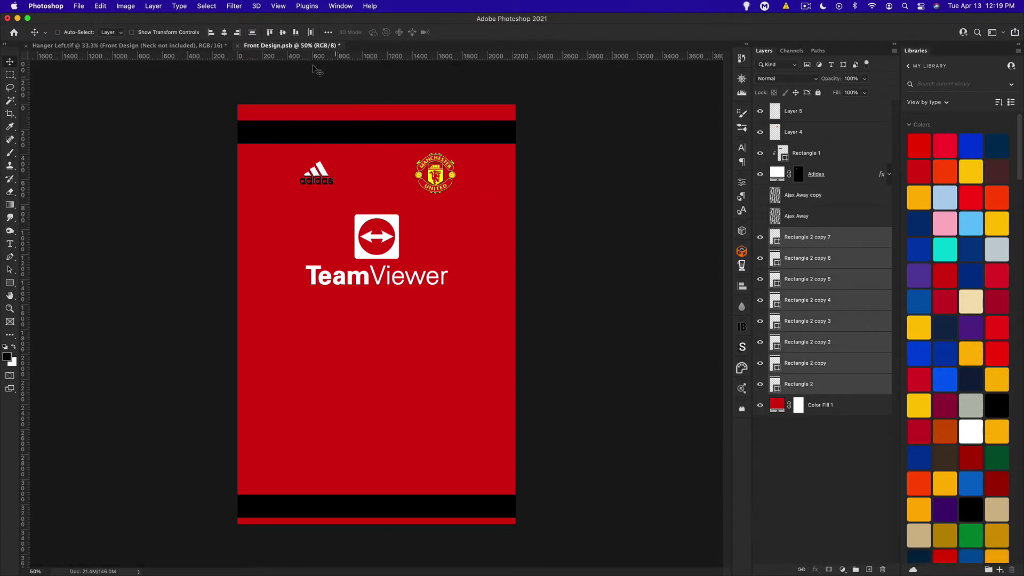
{"action": "left_click", "coordinate": [153, 6]}
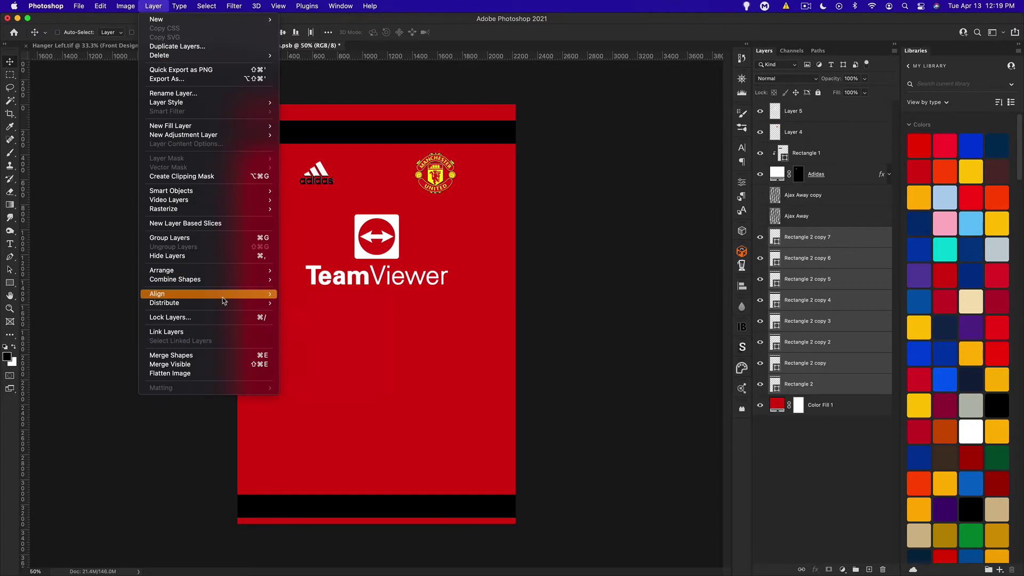
{"action": "mouse_move", "coordinate": [267, 302]}
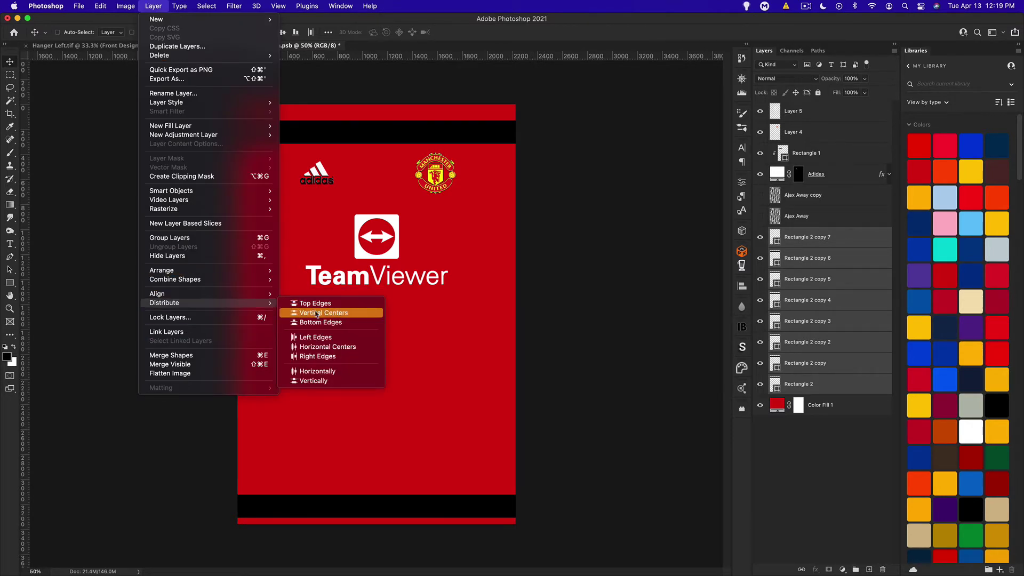
{"action": "left_click", "coordinate": [319, 316]}
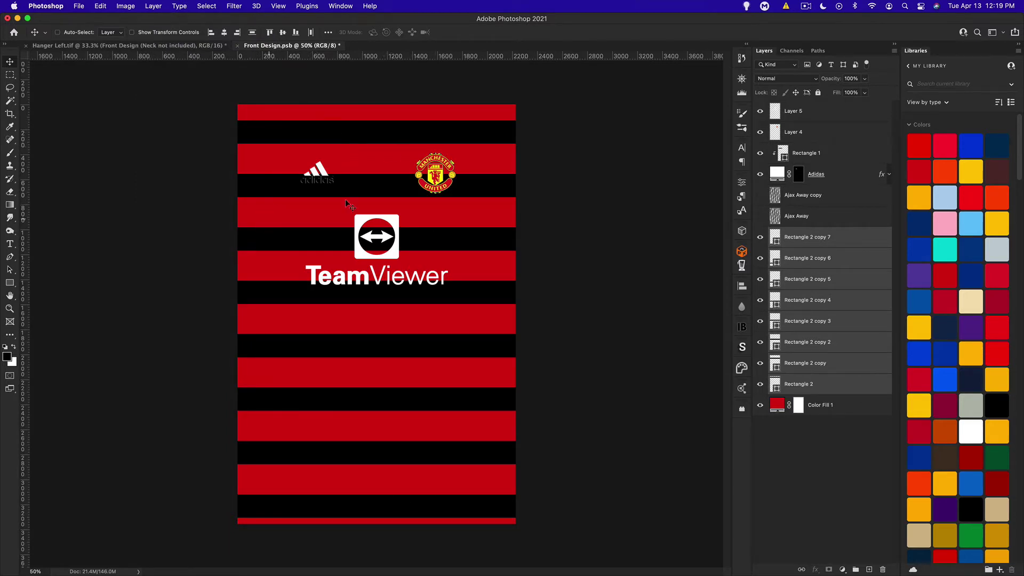
{"action": "left_click", "coordinate": [328, 32]}
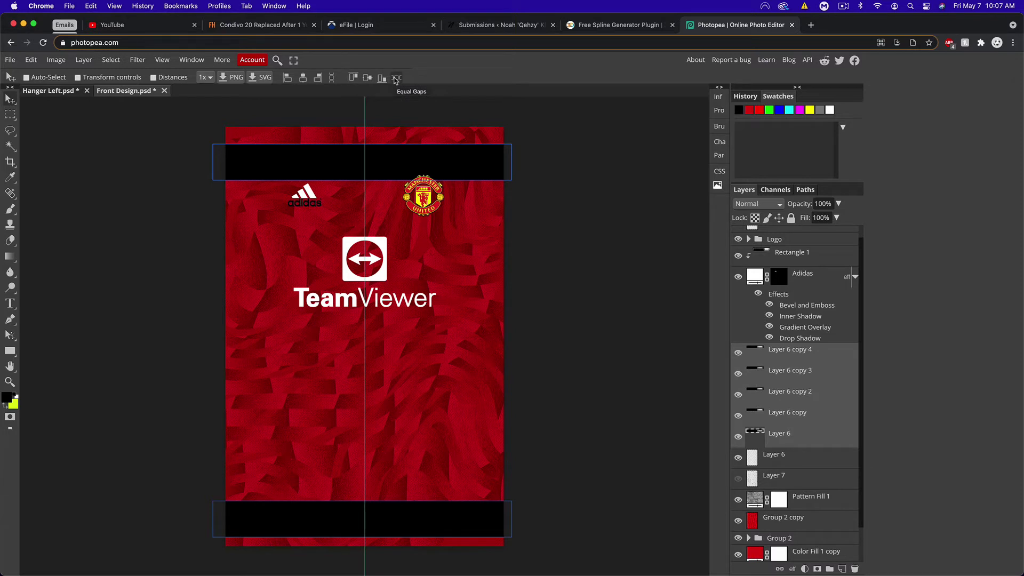
{"action": "left_click", "coordinate": [330, 78]}
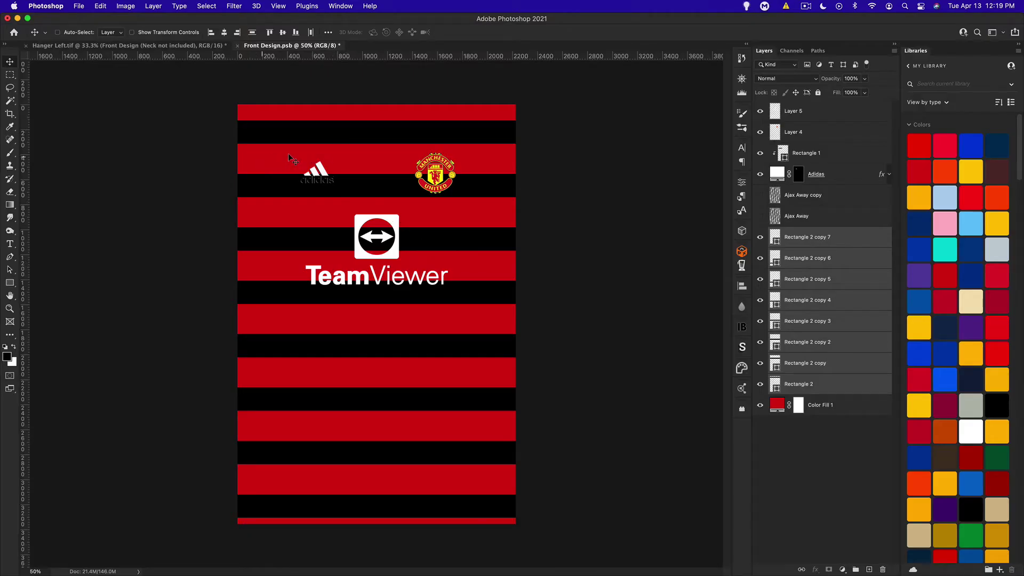
Step: Duplicate one more stripe and redistribute all nine stripes by their vertical centers
{"action": "left_click", "coordinate": [861, 263]}
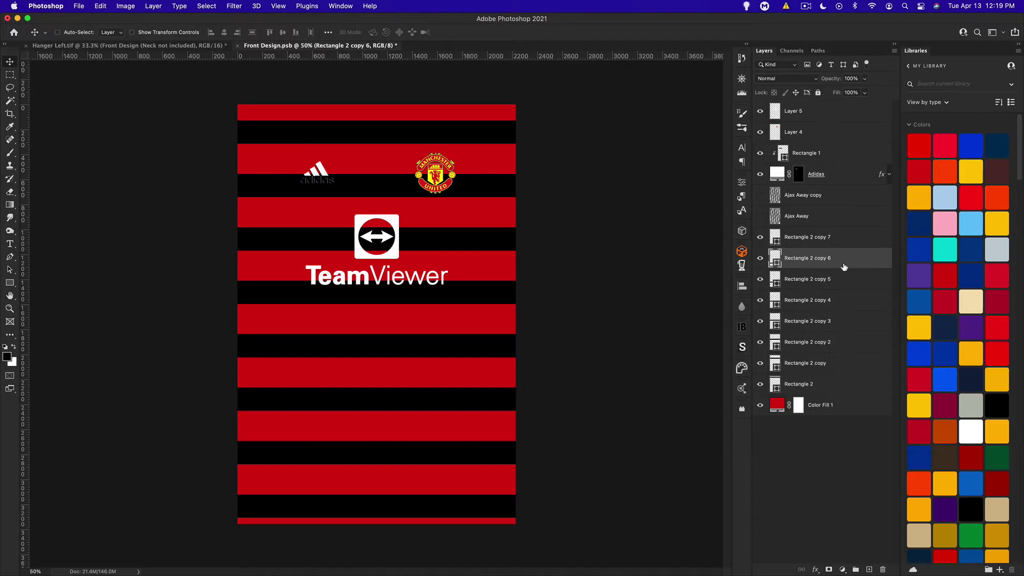
{"action": "key", "text": "super+j"}
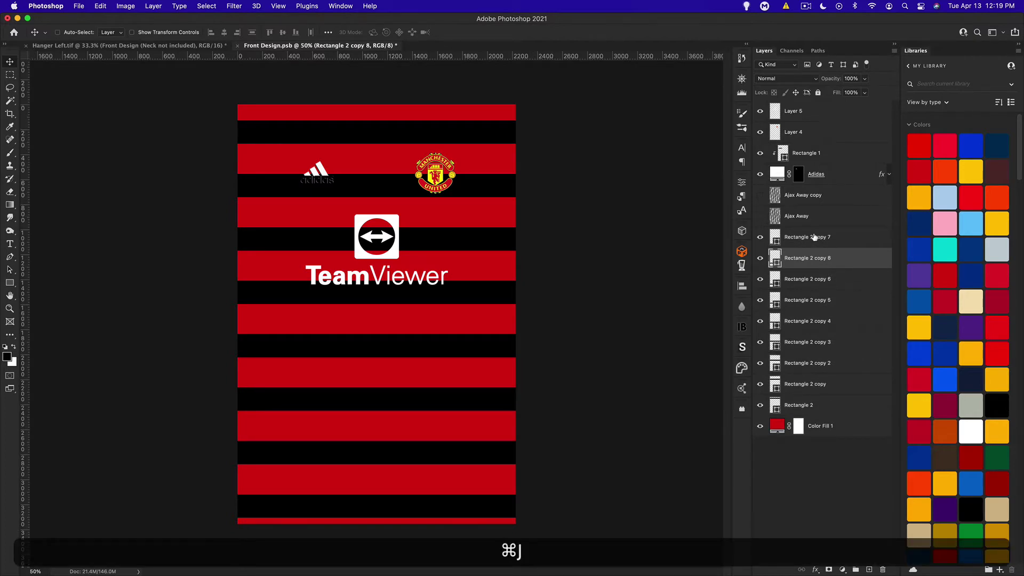
{"action": "left_click", "coordinate": [815, 236]}
{"action": "left_click", "coordinate": [836, 410], "text": "shift"}
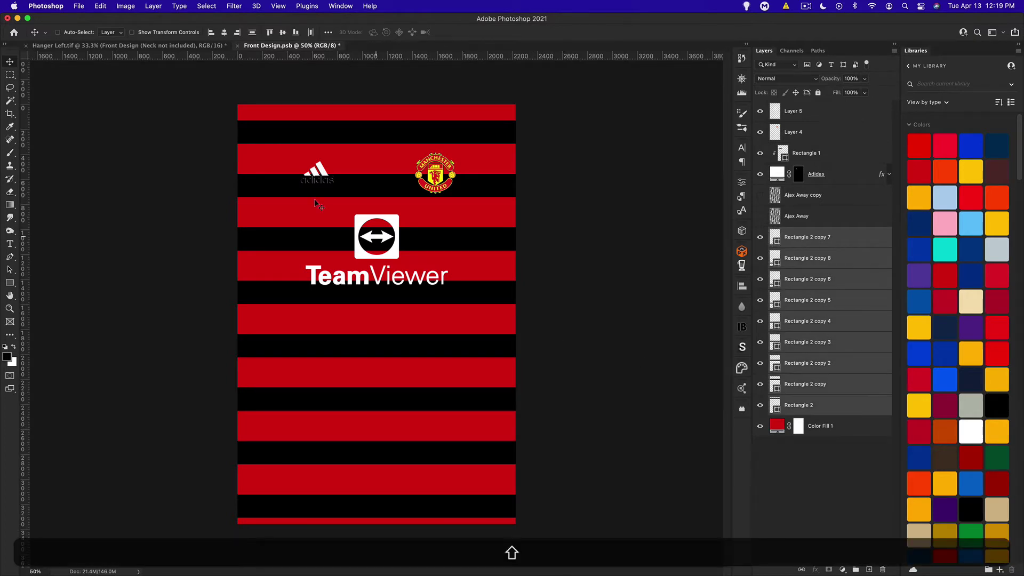
{"action": "left_click", "coordinate": [328, 32]}
{"action": "left_click", "coordinate": [298, 91]}
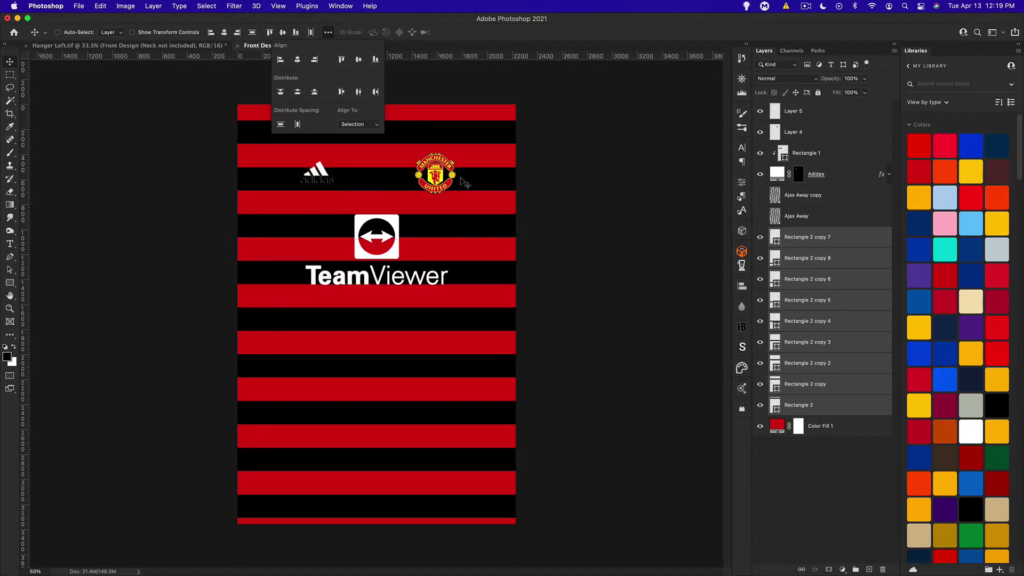
{"action": "left_click", "coordinate": [495, 244]}
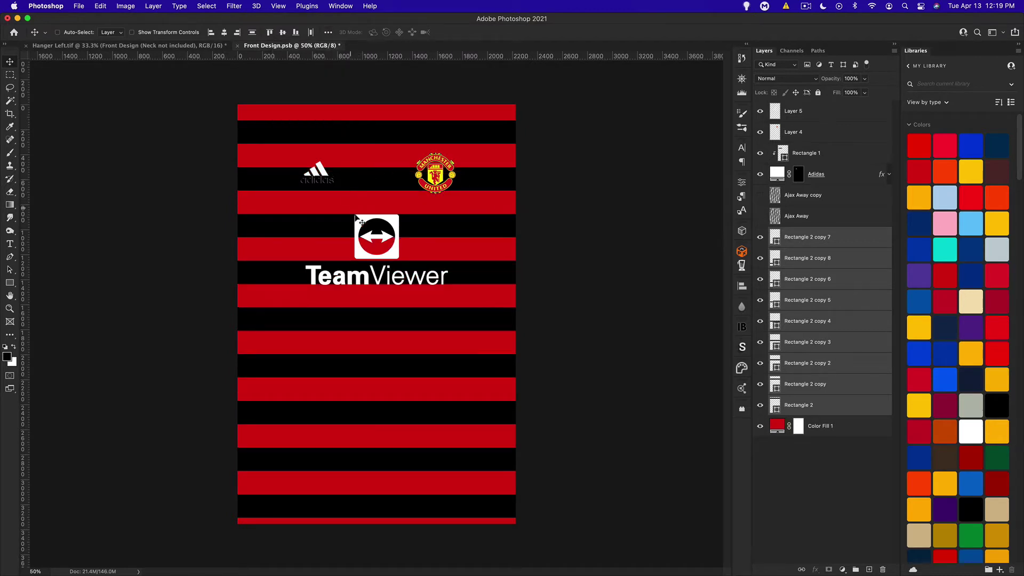
Step: Move the lowest stripe further down to the canvas edge and redistribute all nine stripes by their vertical centers
{"action": "left_click", "coordinate": [800, 239]}
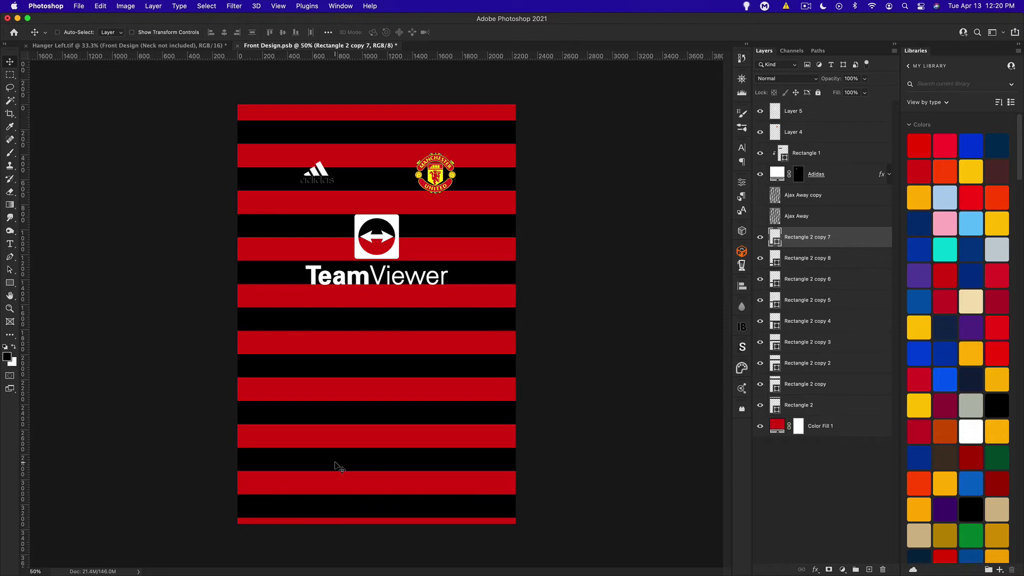
{"action": "left_click_drag", "start_coordinate": [338, 465], "coordinate": [342, 484]}
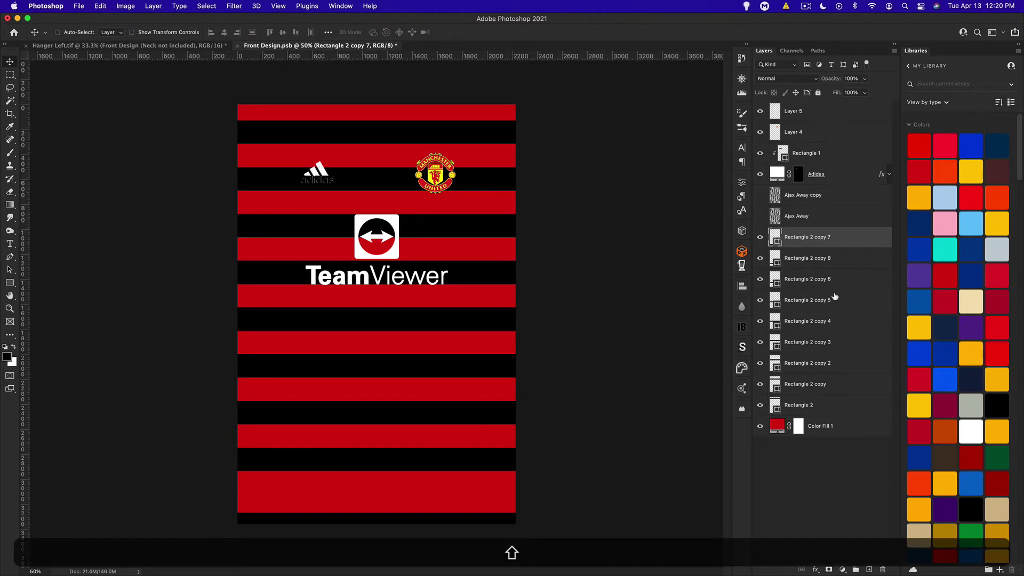
{"action": "left_click", "coordinate": [809, 407], "text": "shift"}
{"action": "left_click", "coordinate": [328, 32]}
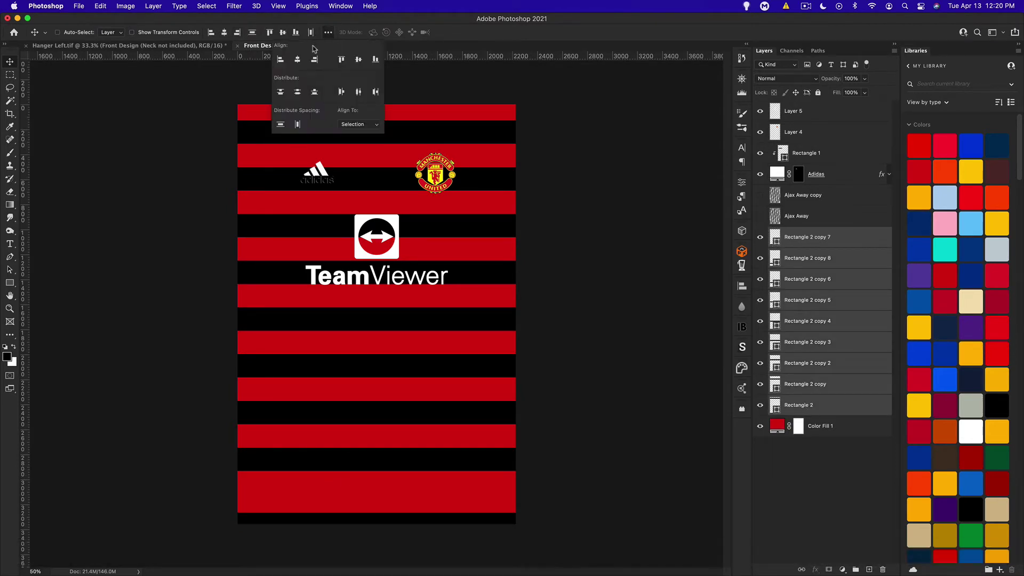
{"action": "left_click", "coordinate": [298, 92]}
Step: Shift the whole set of stripes up so the top stripe runs partly off the canvas
{"action": "left_click_drag", "start_coordinate": [432, 252], "coordinate": [434, 219]}
{"action": "key", "text": "shift+Up"}
{"action": "key", "text": "Up"}
{"action": "key", "text": "Up"}
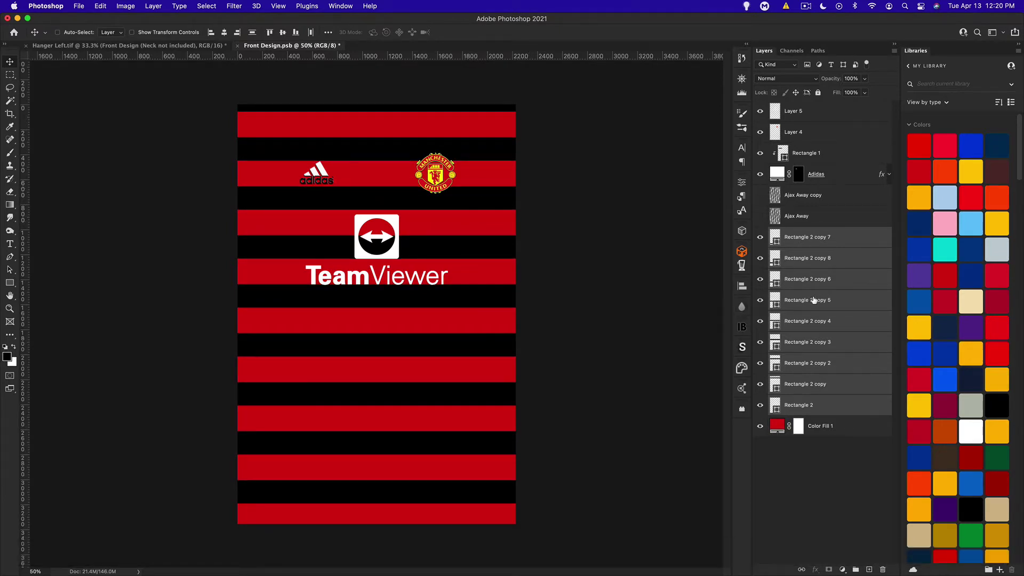
Step: Group the nine stripes and set the group's blend mode to Overlay
{"action": "key", "text": "super+g"}
{"action": "key", "text": "super"}
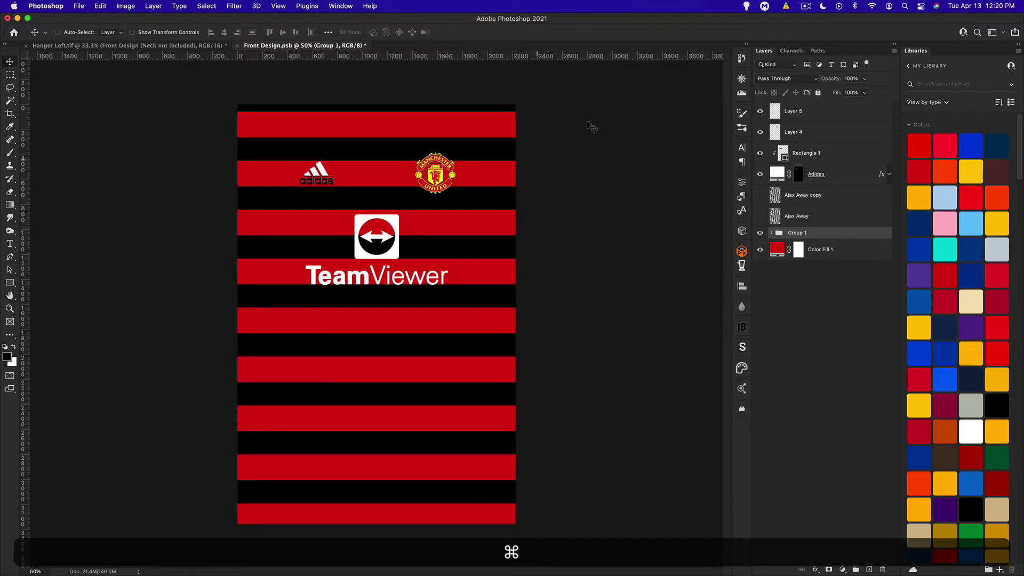
{"action": "left_click", "coordinate": [775, 79]}
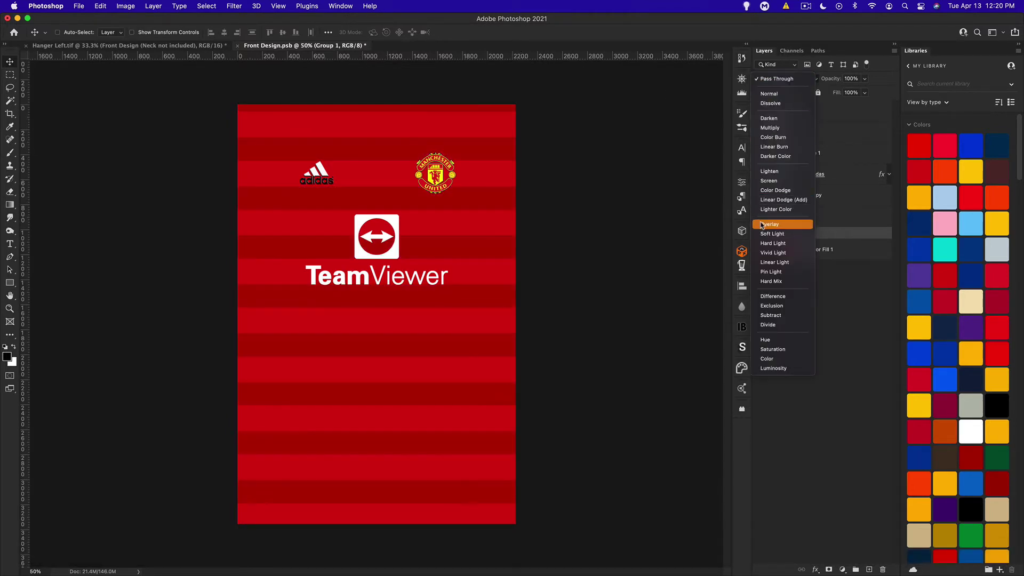
{"action": "left_click", "coordinate": [762, 224]}
{"action": "key", "text": "super"}
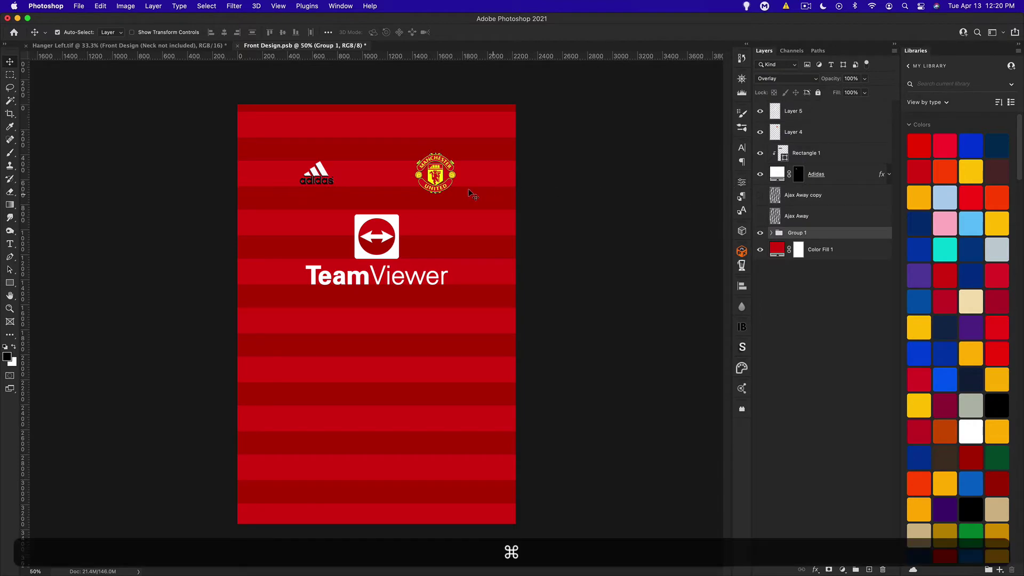
Step: Save the front design, inspect the striped shirt up close in the Hanger Left mockup, and return to the front design
{"action": "key", "text": "super+s"}
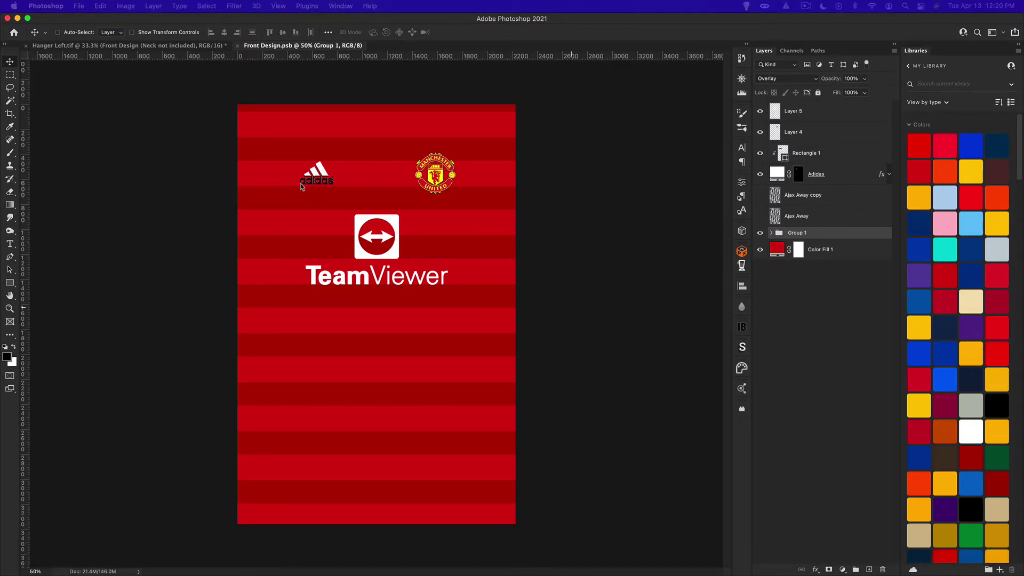
{"action": "left_click", "coordinate": [163, 46]}
{"action": "key", "text": "super+equal"}
{"action": "key", "text": "super+equal"}
{"action": "left_click", "coordinate": [289, 46]}
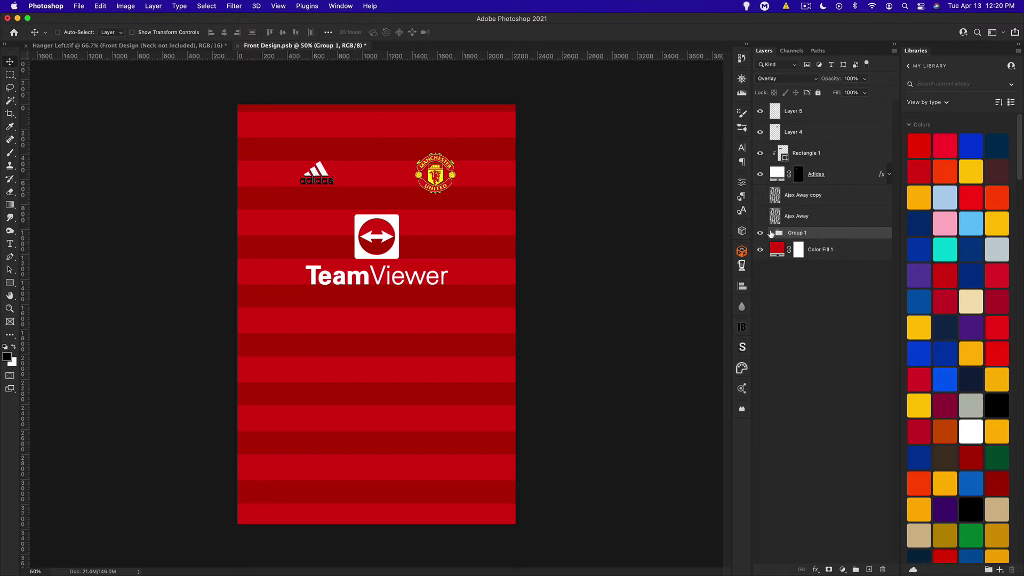
Step: Set the stripe group's blend mode to Pass Through
{"action": "left_click", "coordinate": [806, 80]}
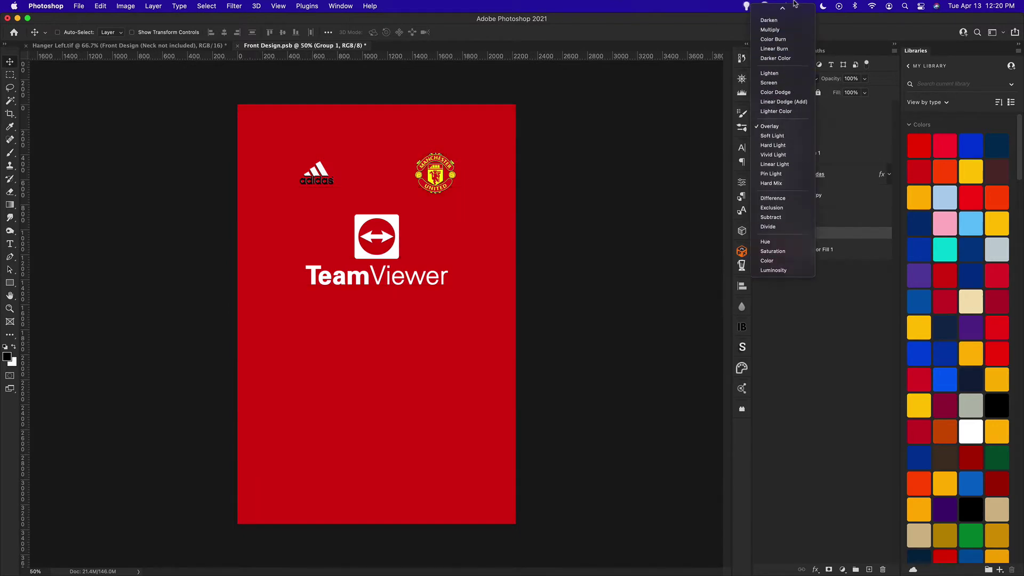
{"action": "left_click", "coordinate": [779, 10]}
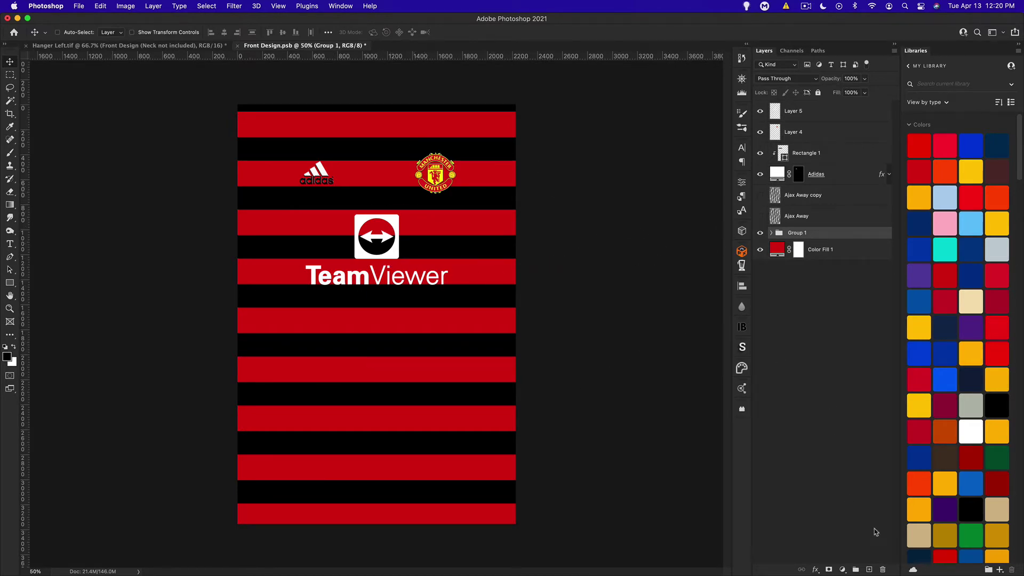
{"action": "left_click", "coordinate": [869, 569]}
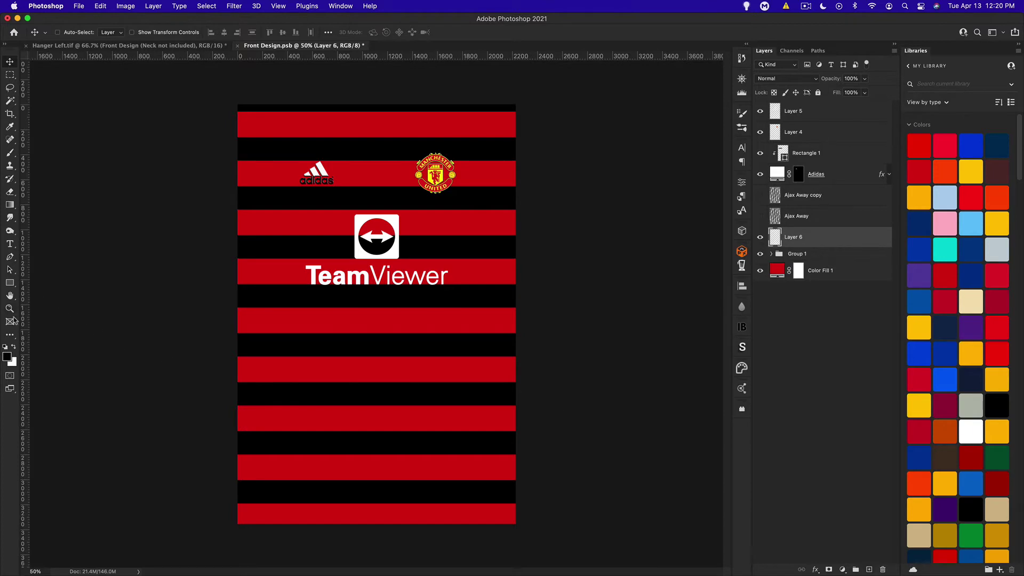
{"action": "left_click", "coordinate": [9, 205]}
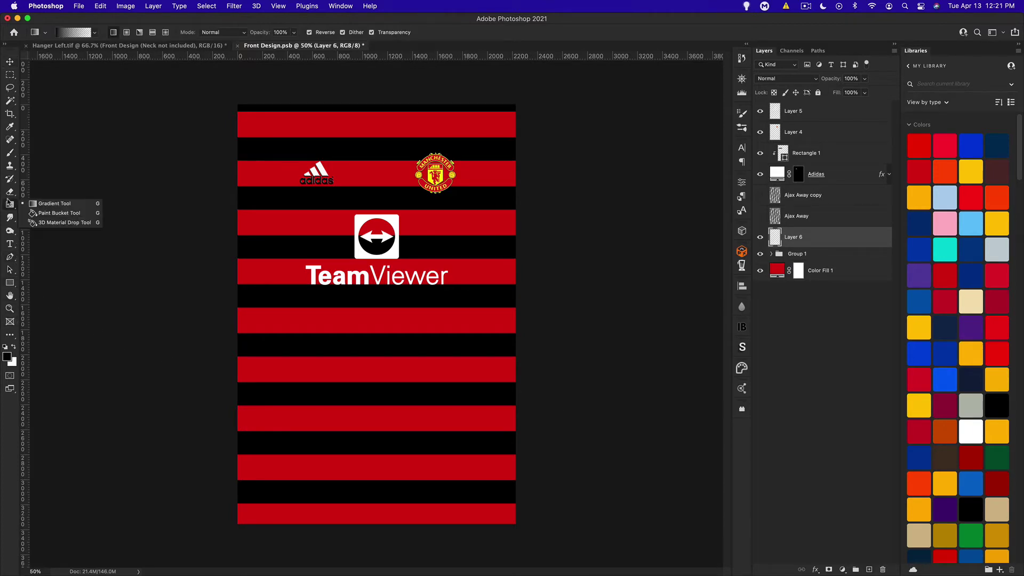
{"action": "left_click", "coordinate": [48, 204]}
{"action": "left_click", "coordinate": [96, 33]}
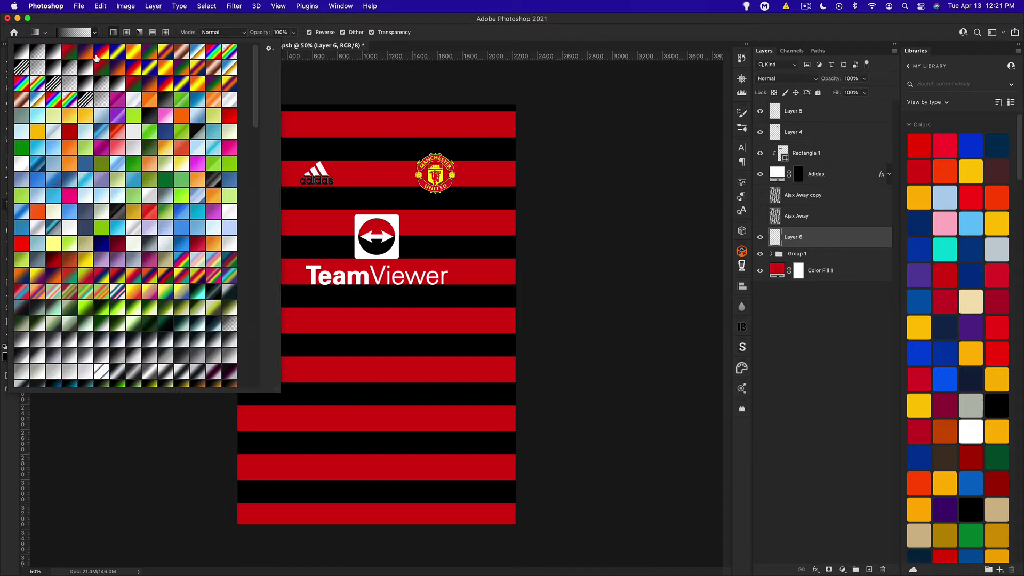
{"action": "left_click", "coordinate": [69, 52]}
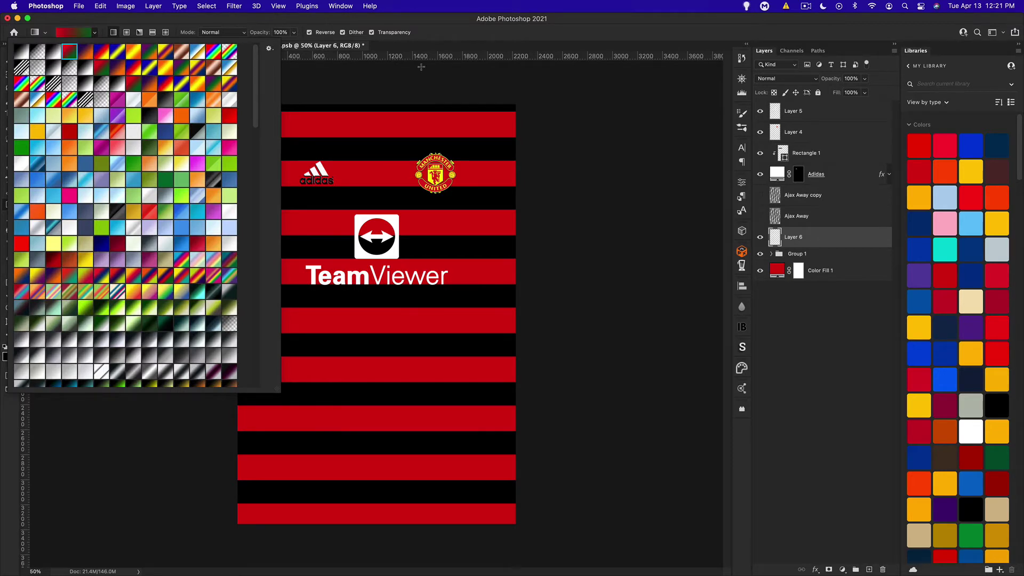
{"action": "left_click", "coordinate": [400, 130]}
{"action": "left_click_drag", "start_coordinate": [379, 101], "coordinate": [376, 520]}
{"action": "key", "text": "super+z"}
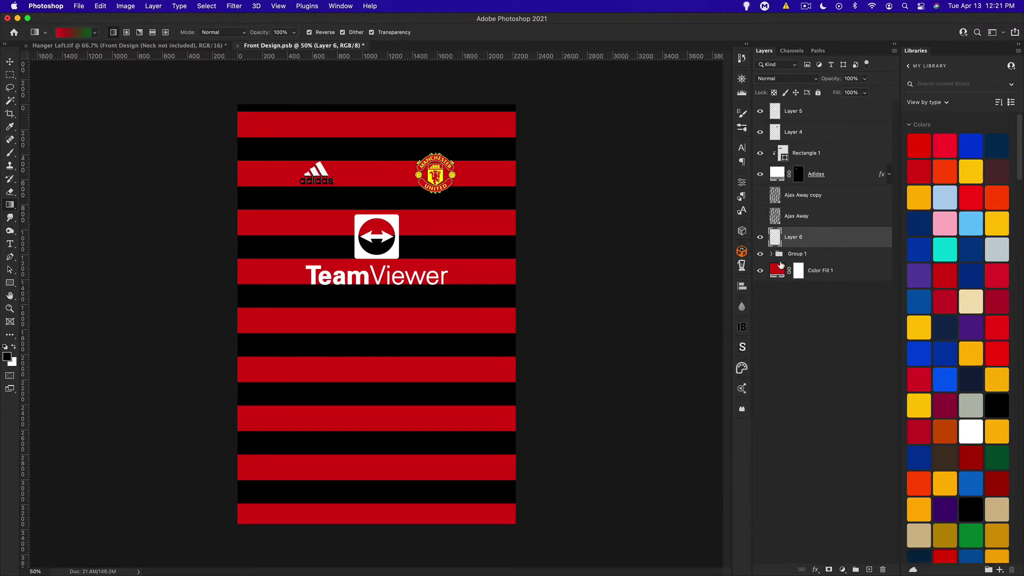
{"action": "key", "text": "super"}
{"action": "key", "text": "super+z"}
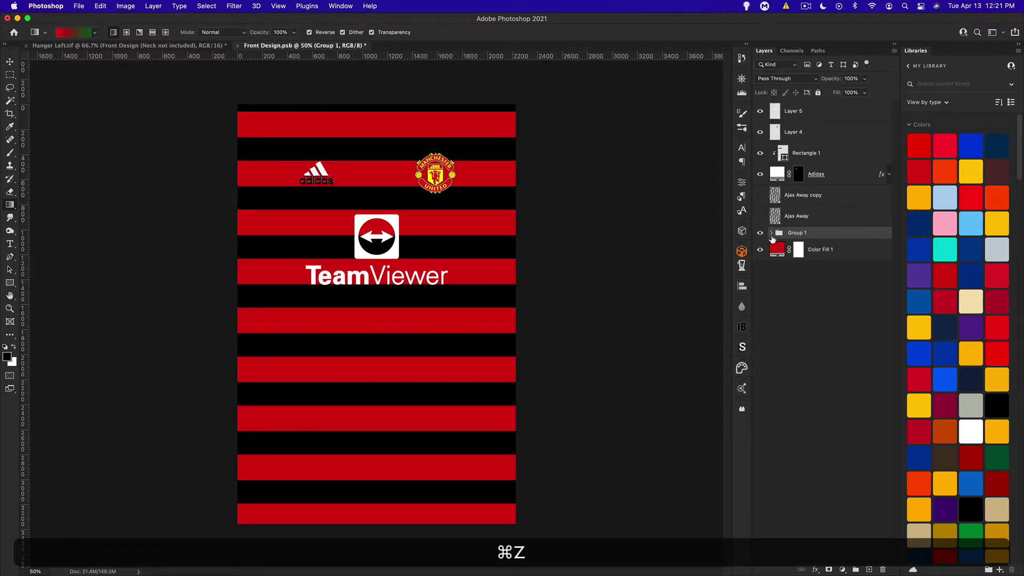
Step: Apply a linear black-to-white Gradient Overlay with a -180° angle to the lowest stripe in Group 1
{"action": "left_click", "coordinate": [772, 234]}
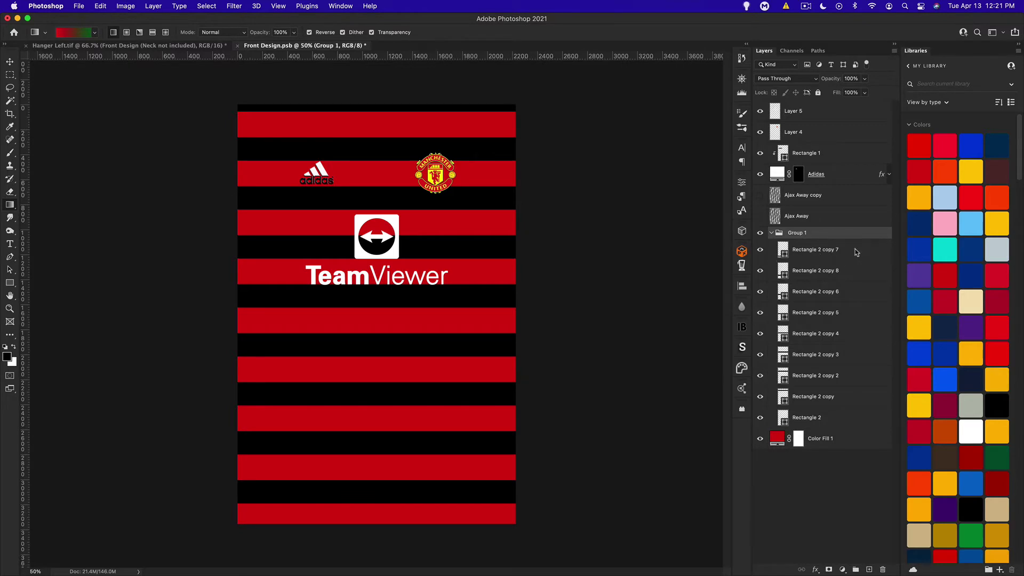
{"action": "double_click", "coordinate": [847, 251]}
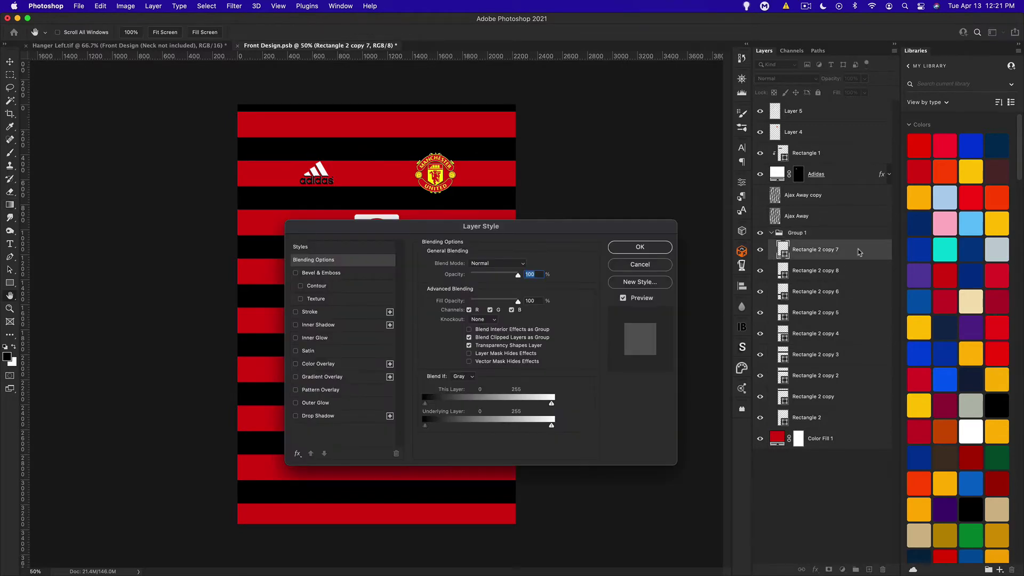
{"action": "left_click", "coordinate": [326, 378]}
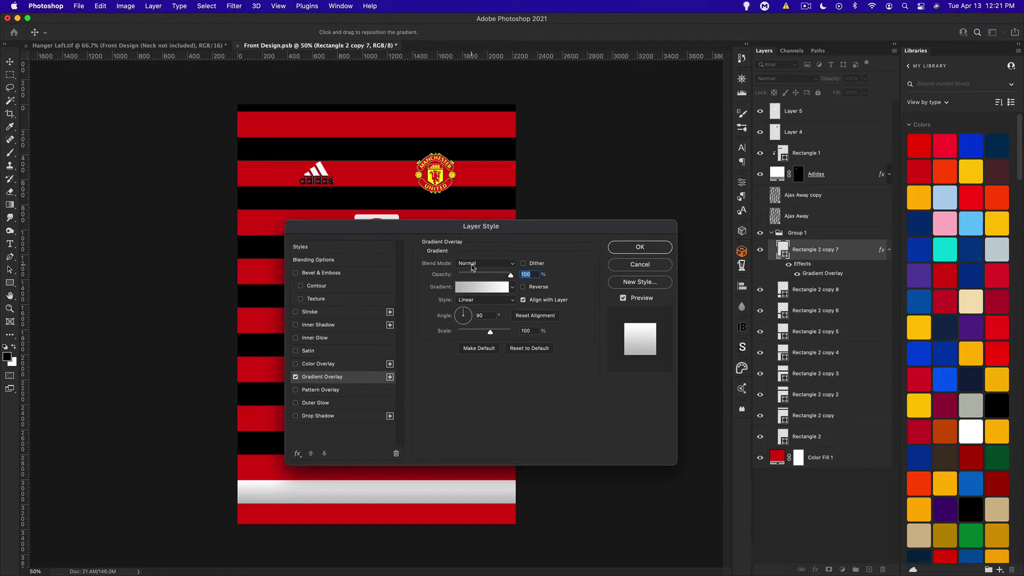
{"action": "left_click", "coordinate": [511, 288]}
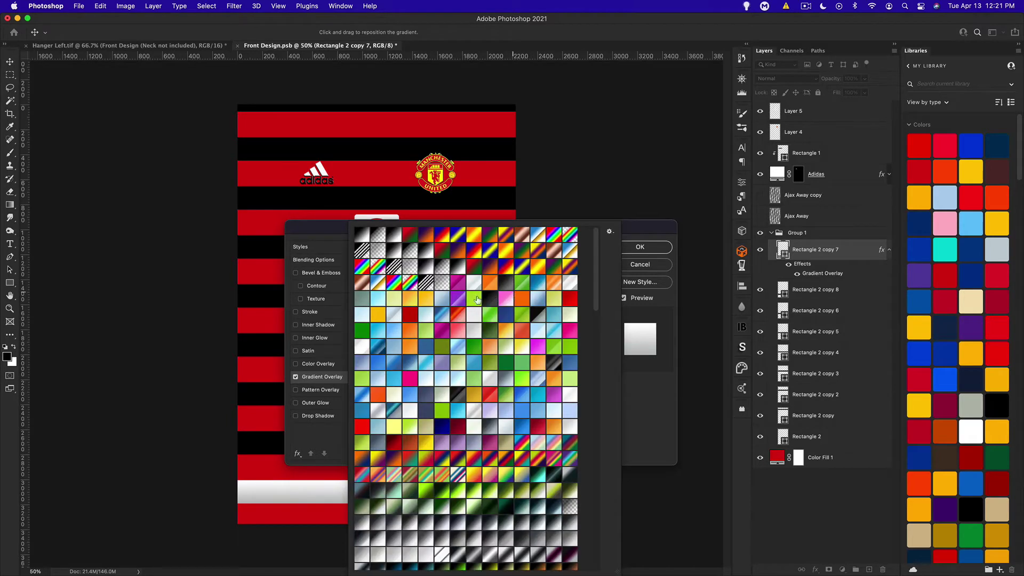
{"action": "left_click", "coordinate": [428, 251]}
{"action": "left_click", "coordinate": [646, 239]}
{"action": "left_click_drag", "start_coordinate": [465, 312], "coordinate": [443, 318]}
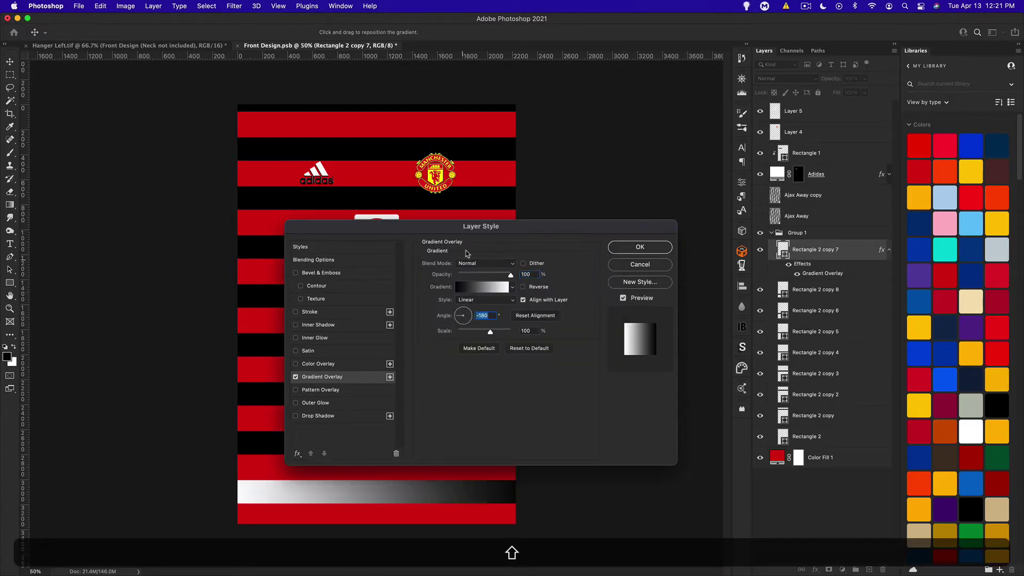
{"action": "left_click_drag", "start_coordinate": [412, 228], "coordinate": [645, 172]}
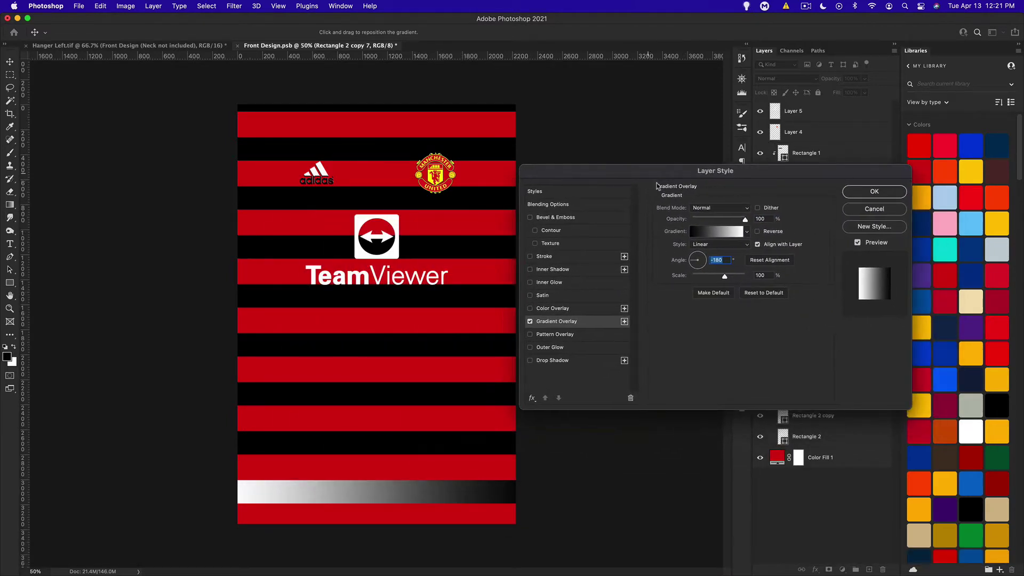
{"action": "left_click", "coordinate": [875, 192]}
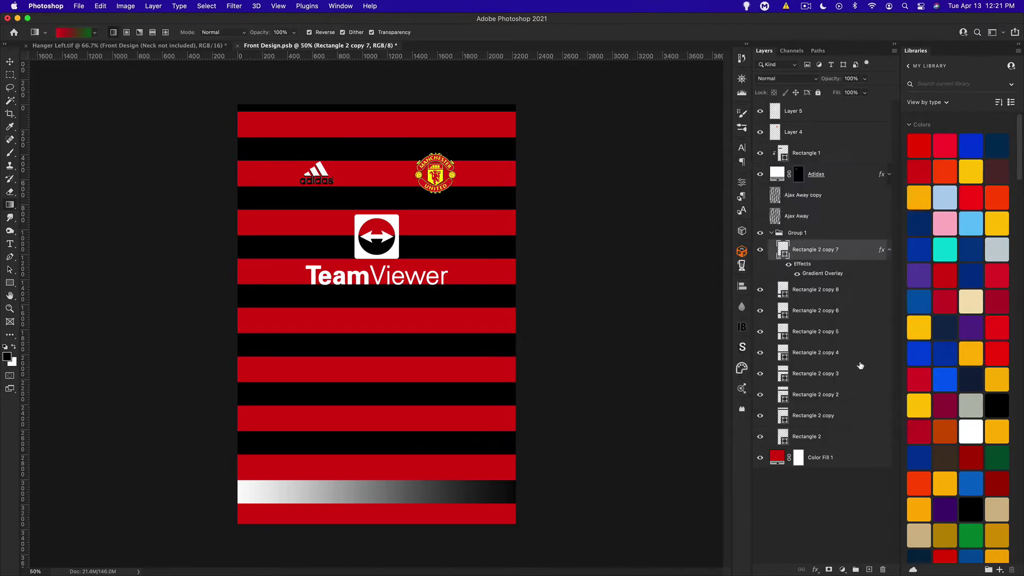
Step: Copy the lowest stripe's layer style onto the stripe directly above it, Rectangle 2 copy 8
{"action": "right_click", "coordinate": [856, 251]}
{"action": "left_click", "coordinate": [883, 339]}
{"action": "right_click", "coordinate": [846, 291]}
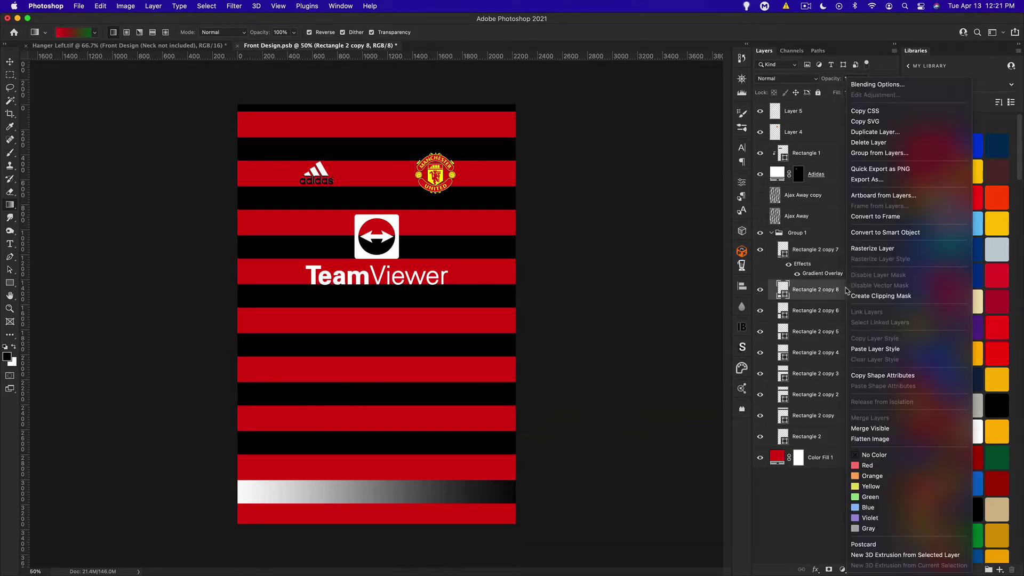
{"action": "left_click", "coordinate": [876, 349]}
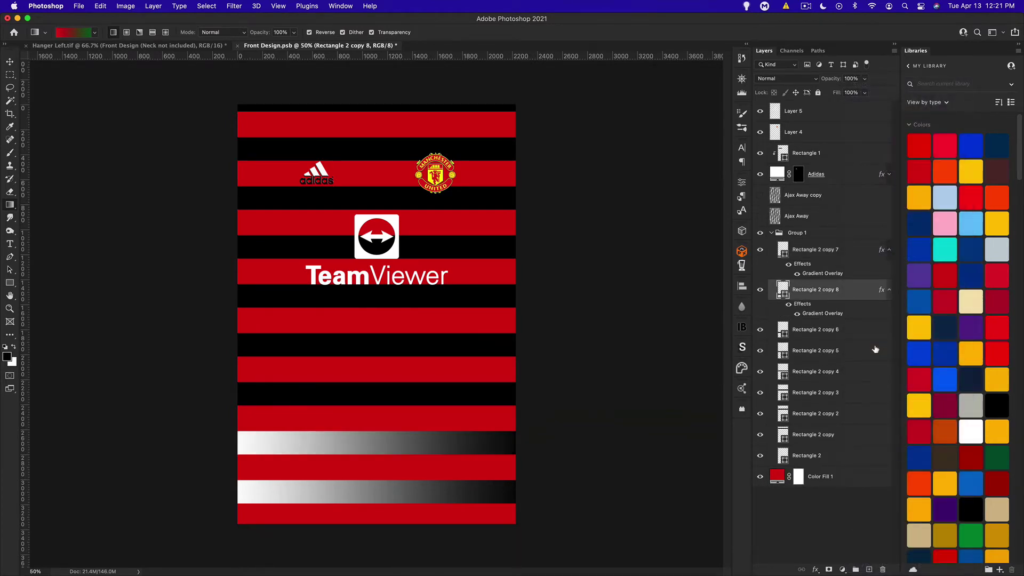
Step: Rotate the second-lowest stripe's gradient to run from black at left to white at right, and collapse both stripes' effect lists
{"action": "double_click", "coordinate": [855, 296]}
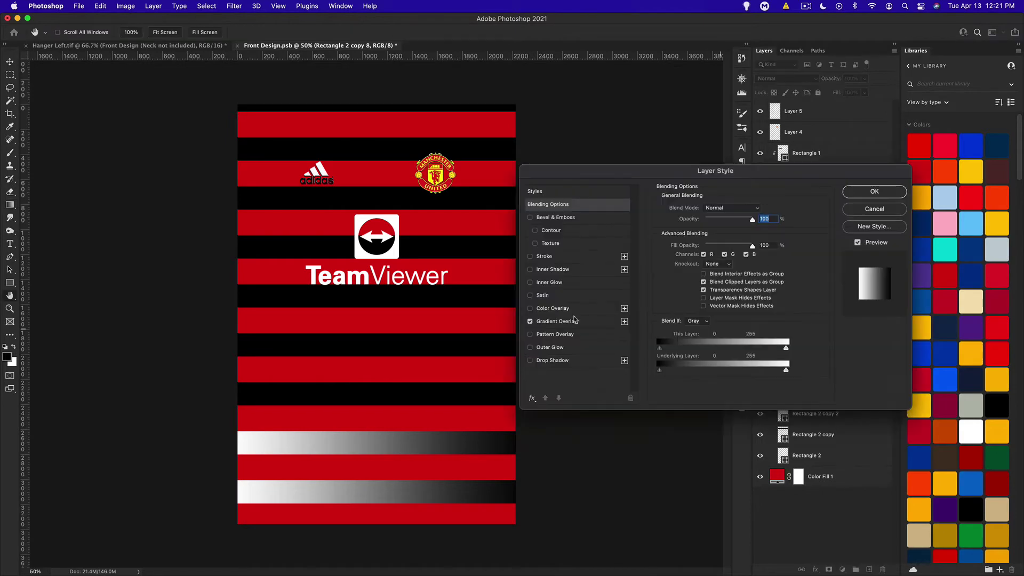
{"action": "left_click", "coordinate": [547, 320]}
{"action": "left_click_drag", "start_coordinate": [695, 261], "coordinate": [759, 263]}
{"action": "left_click", "coordinate": [875, 191]}
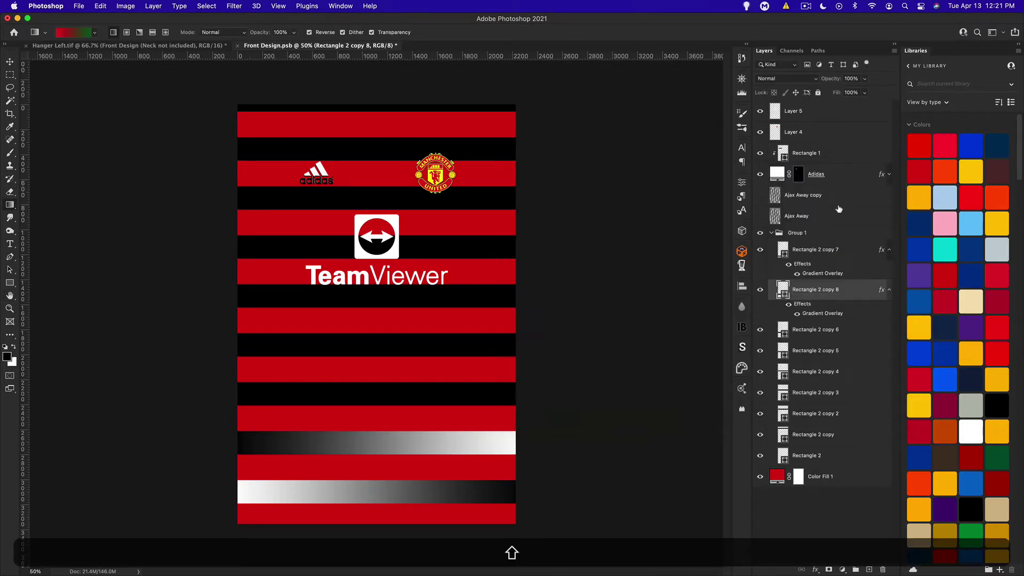
{"action": "left_click", "coordinate": [890, 290]}
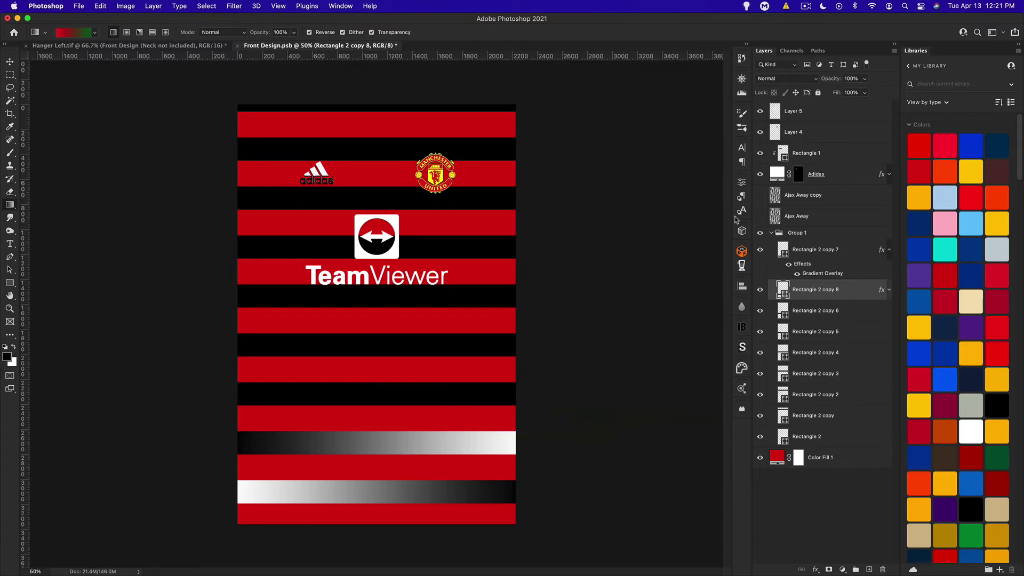
{"action": "left_click", "coordinate": [889, 250]}
Step: Copy the lowest stripe's layer style onto Rectangle 2 copy 6, copy 4, copy 2 and Rectangle 2, and collapse their effect lists
{"action": "left_click", "coordinate": [821, 252]}
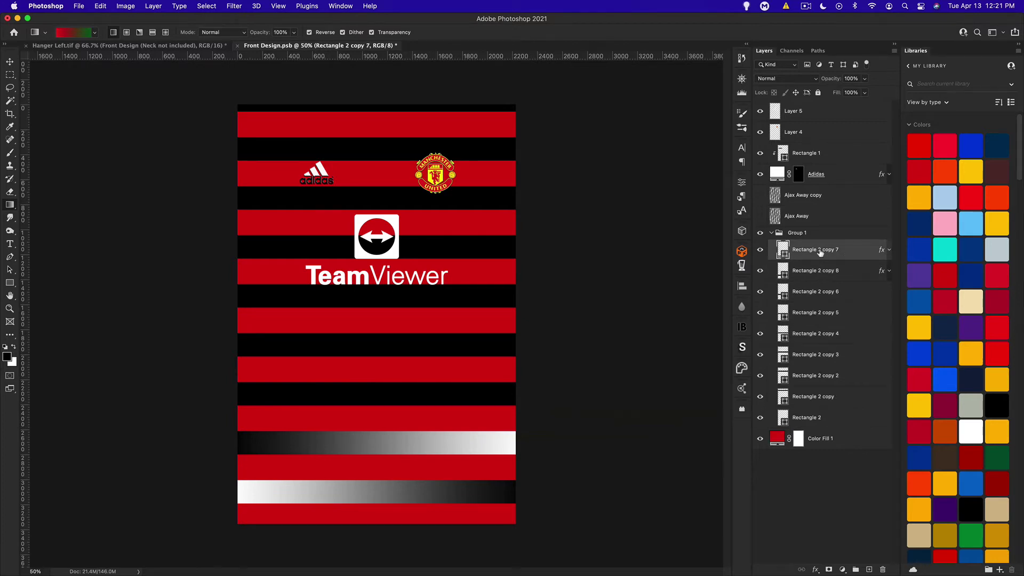
{"action": "right_click", "coordinate": [820, 252]}
{"action": "left_click", "coordinate": [827, 339]}
{"action": "left_click", "coordinate": [821, 294]}
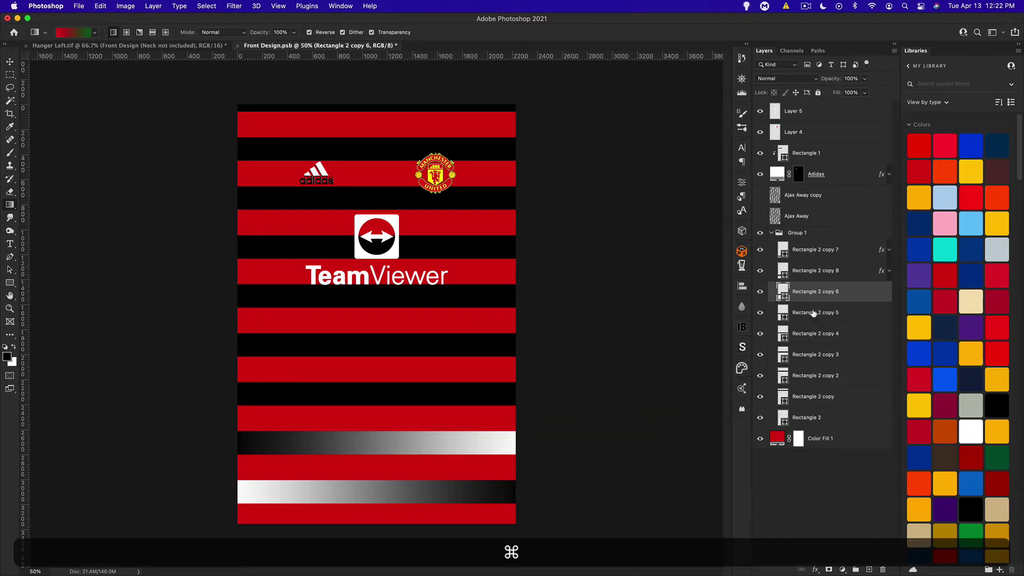
{"action": "left_click", "coordinate": [816, 334], "text": "super"}
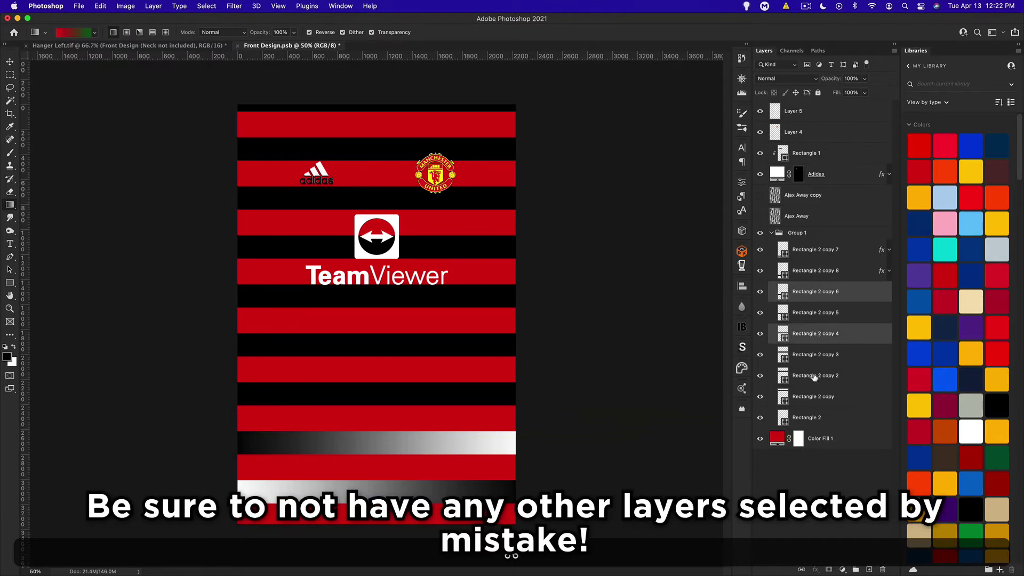
{"action": "left_click", "coordinate": [815, 376], "text": "super"}
{"action": "left_click", "coordinate": [811, 417], "text": "super"}
{"action": "right_click", "coordinate": [835, 417]}
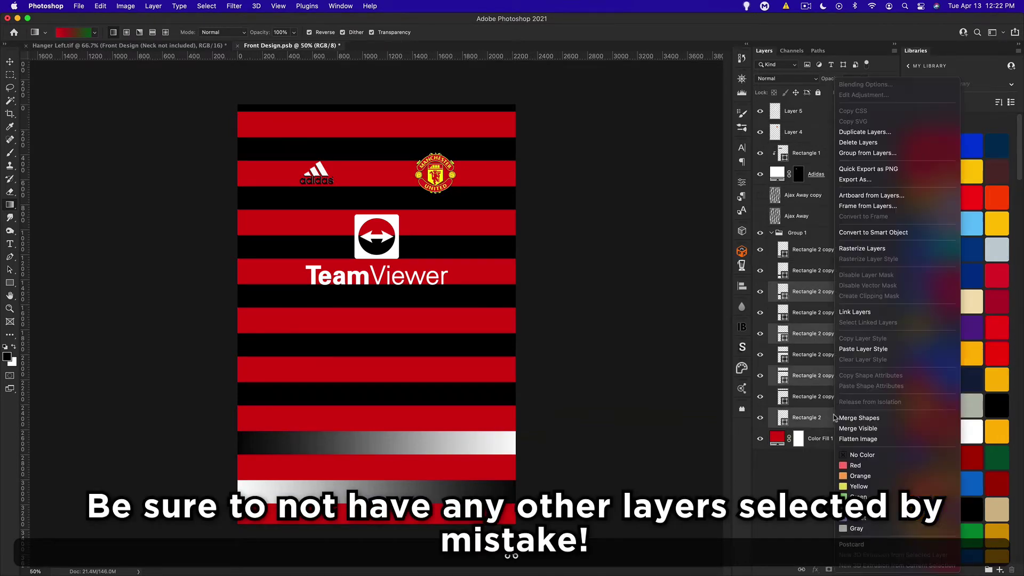
{"action": "left_click", "coordinate": [856, 350]}
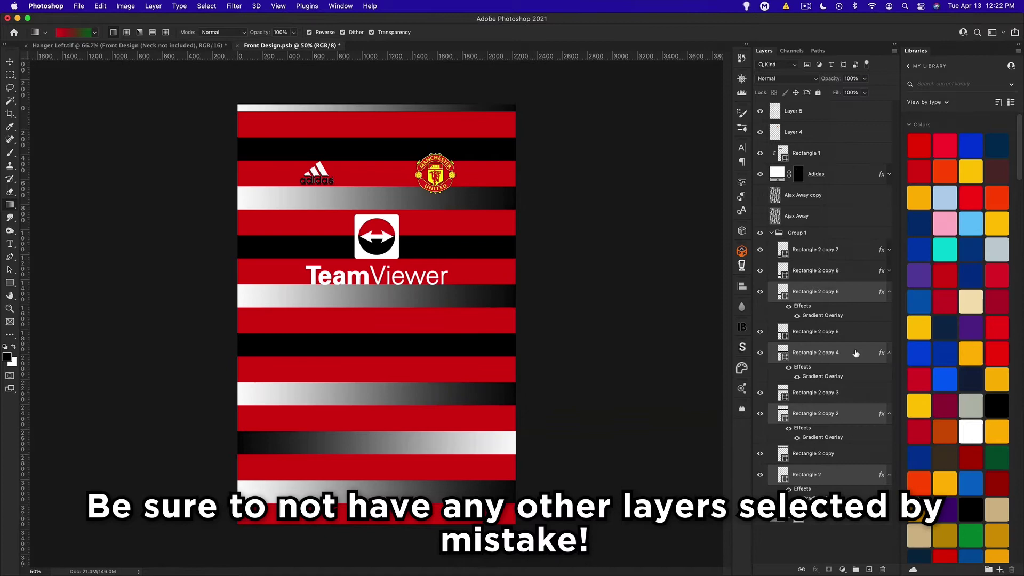
{"action": "left_click", "coordinate": [889, 353]}
Step: Copy the second-lowest stripe's layer style onto Rectangle 2 copy 5, copy 3 and copy, and collapse their effect lists
{"action": "right_click", "coordinate": [837, 275]}
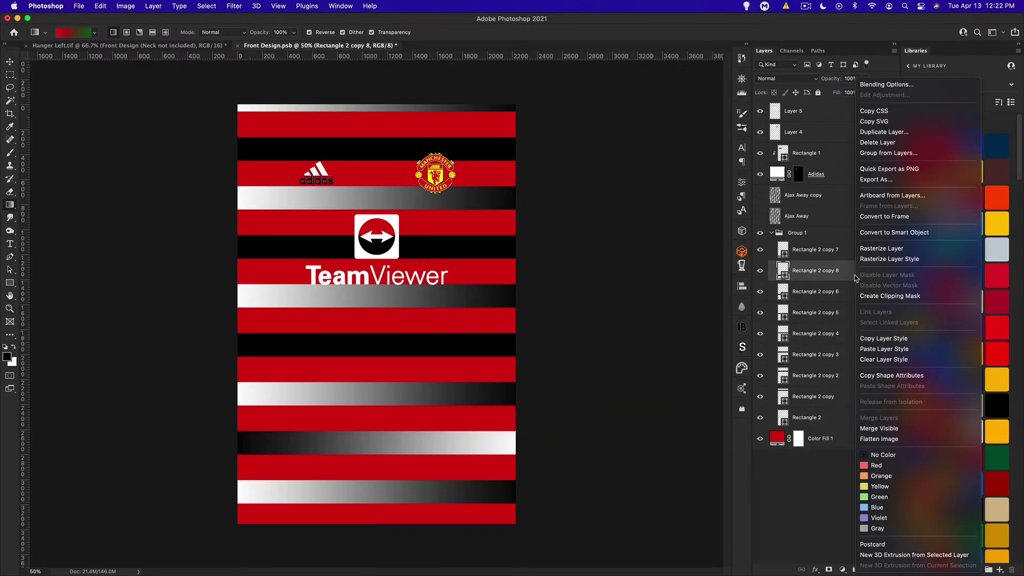
{"action": "left_click", "coordinate": [873, 341]}
{"action": "left_click", "coordinate": [832, 315]}
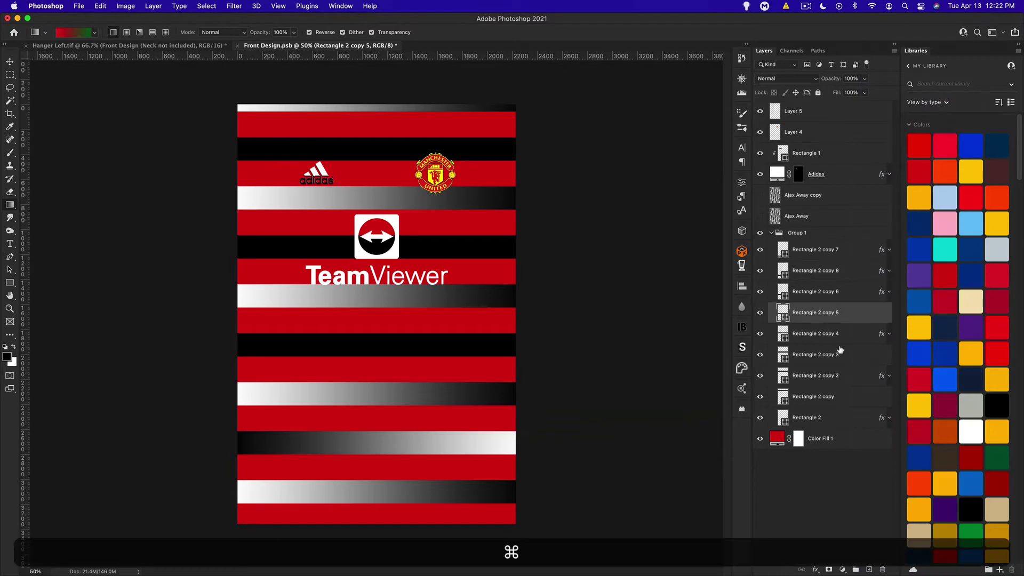
{"action": "left_click", "coordinate": [839, 356], "text": "super"}
{"action": "left_click", "coordinate": [835, 396], "text": "super"}
{"action": "right_click", "coordinate": [836, 400]}
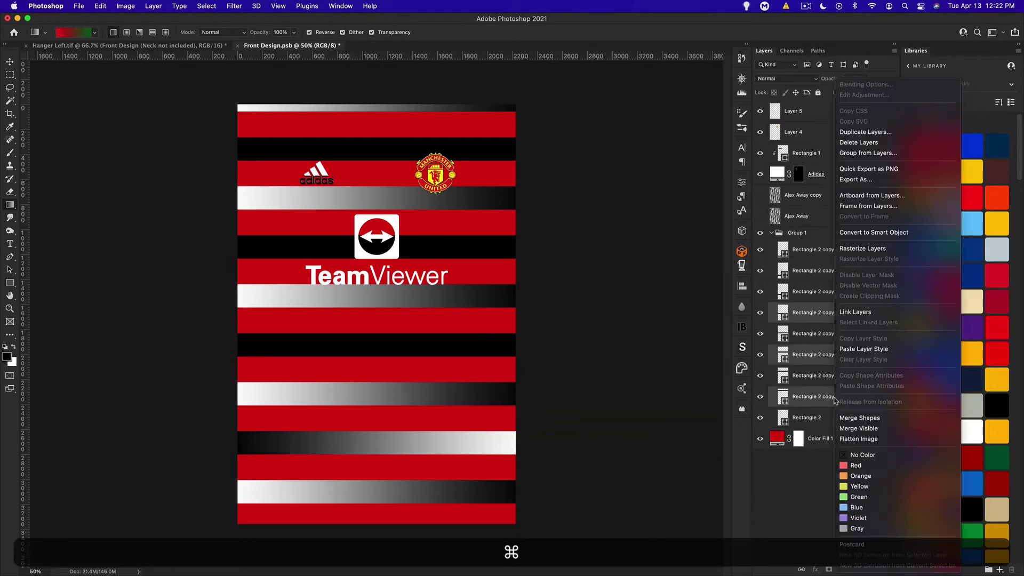
{"action": "left_click", "coordinate": [864, 349]}
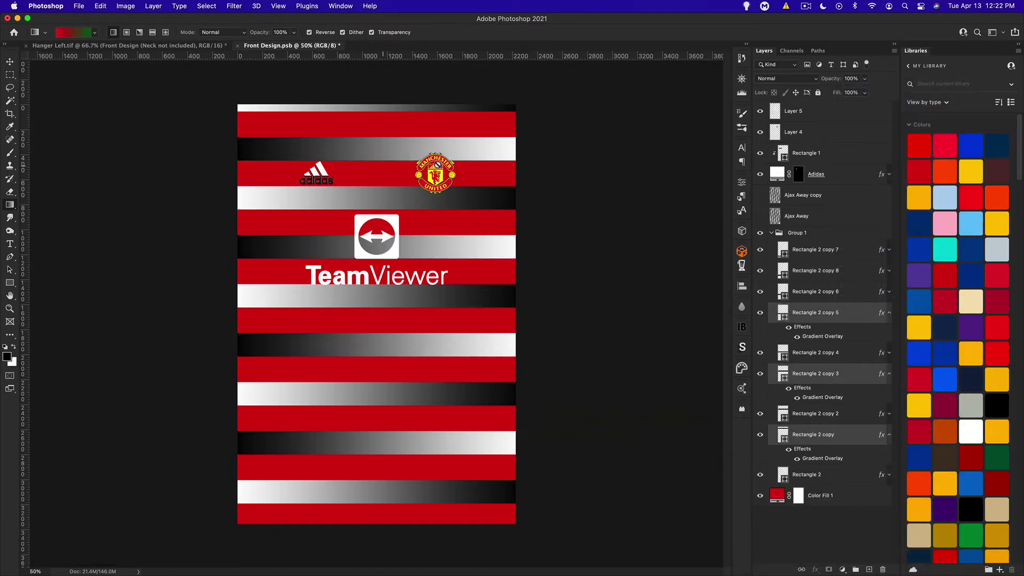
{"action": "left_click", "coordinate": [889, 312], "text": "alt"}
Step: Set the blend mode of the gradient stripe group to Overlay and switch to the Move tool
{"action": "left_click", "coordinate": [827, 235]}
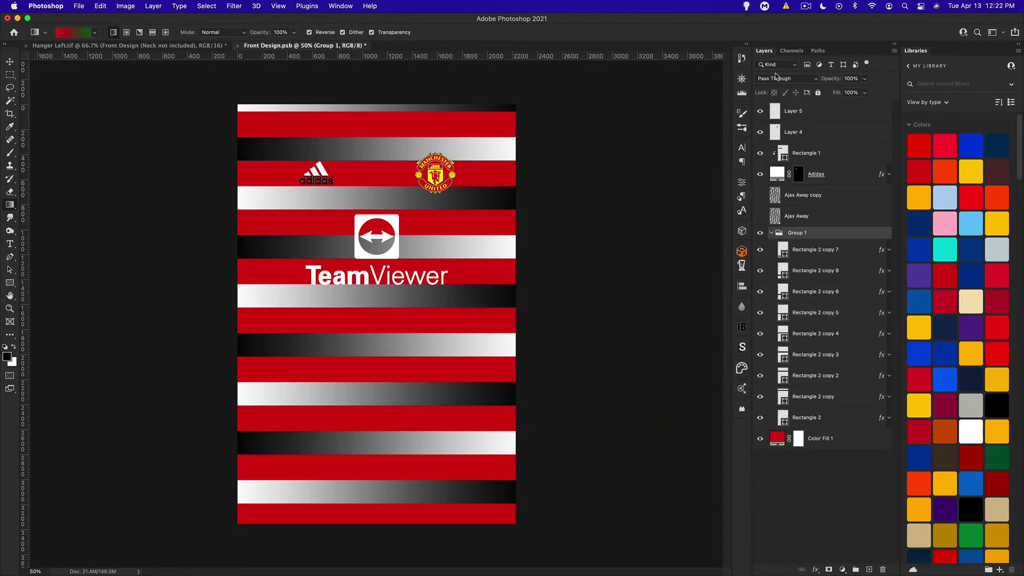
{"action": "left_click", "coordinate": [780, 79]}
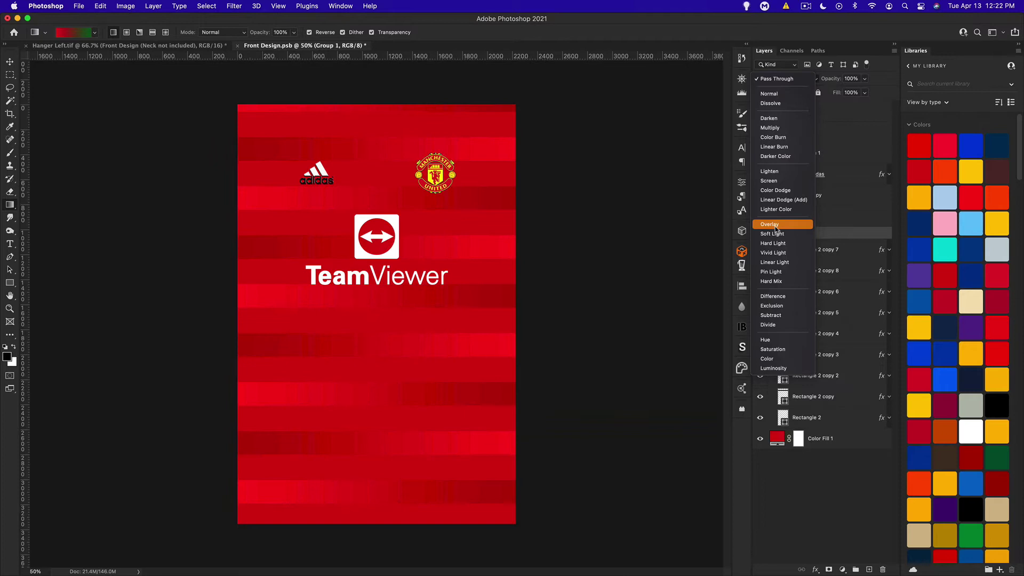
{"action": "left_click", "coordinate": [781, 225]}
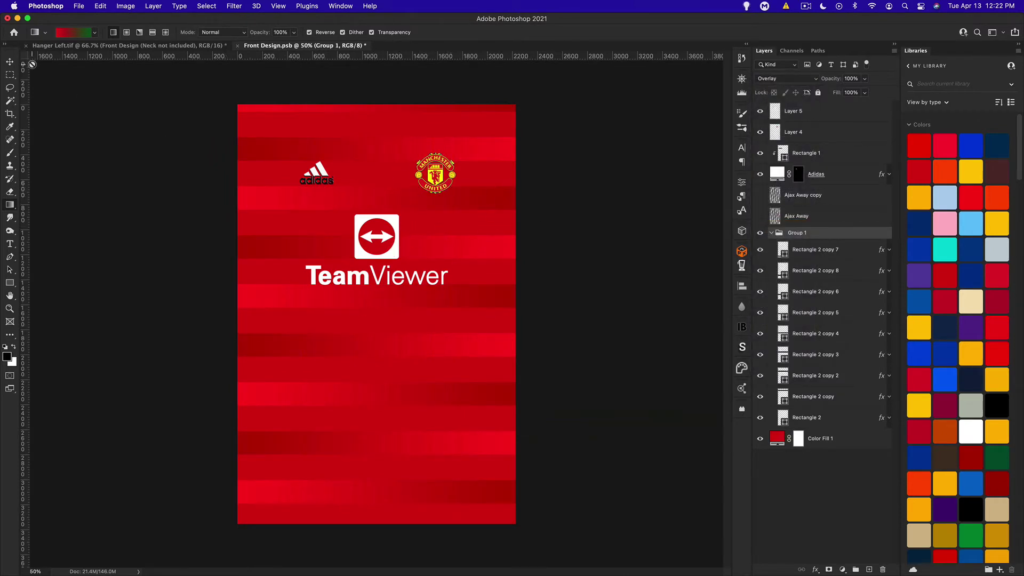
{"action": "left_click", "coordinate": [11, 63]}
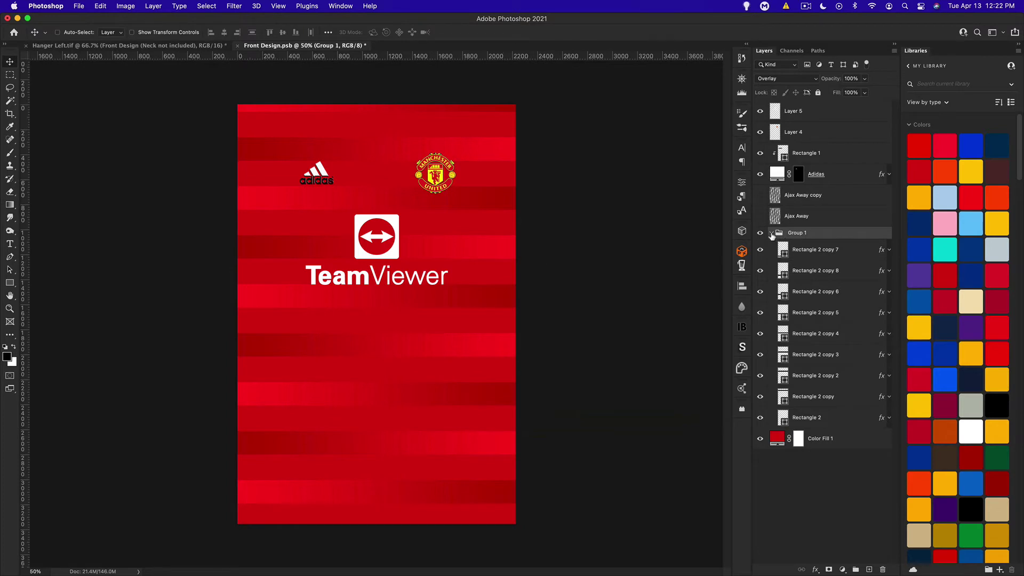
Step: Set the blend mode of the gradient stripe group to Pass Through
{"action": "left_click", "coordinate": [778, 79]}
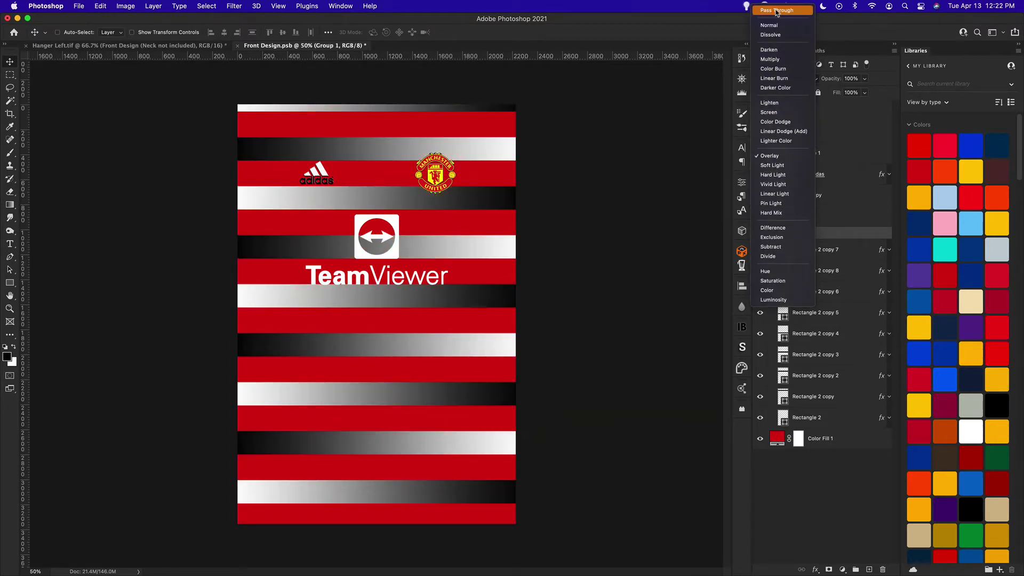
{"action": "left_click", "coordinate": [777, 10]}
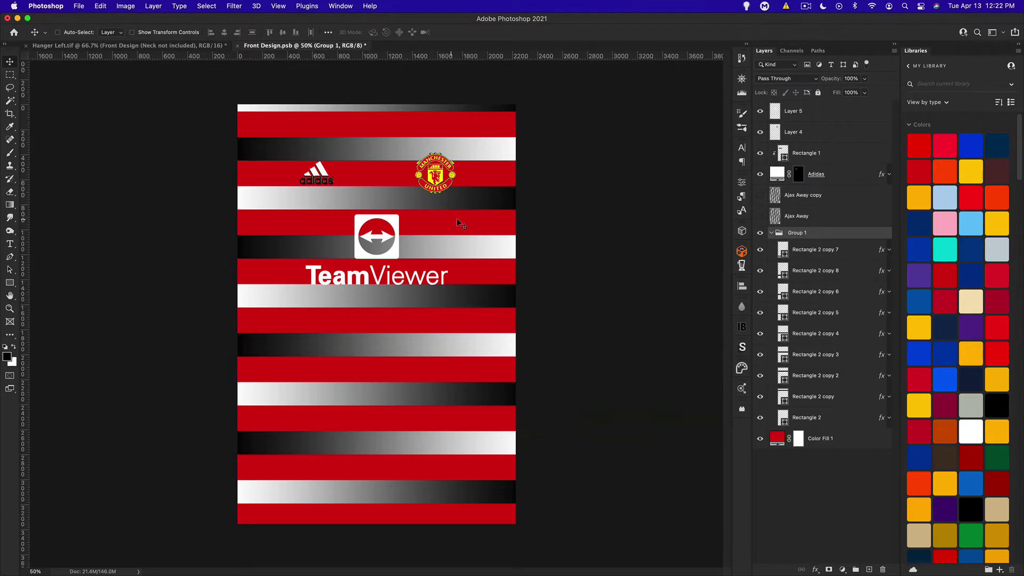
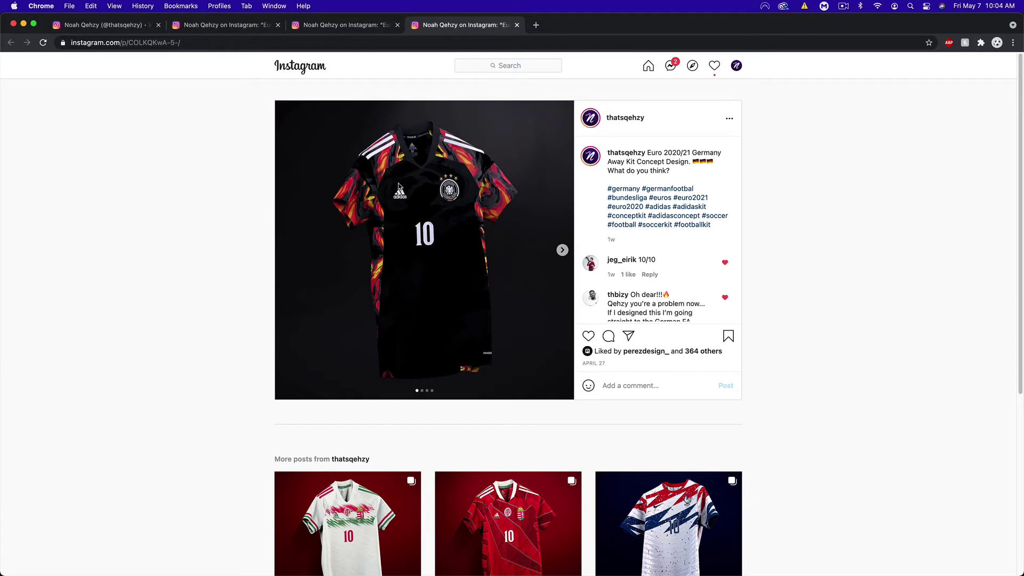
Step: Examine the Germany home, Germany away and France away kit concept posts on Instagram, and switch back to Photoshop
{"action": "left_click", "coordinate": [335, 25]}
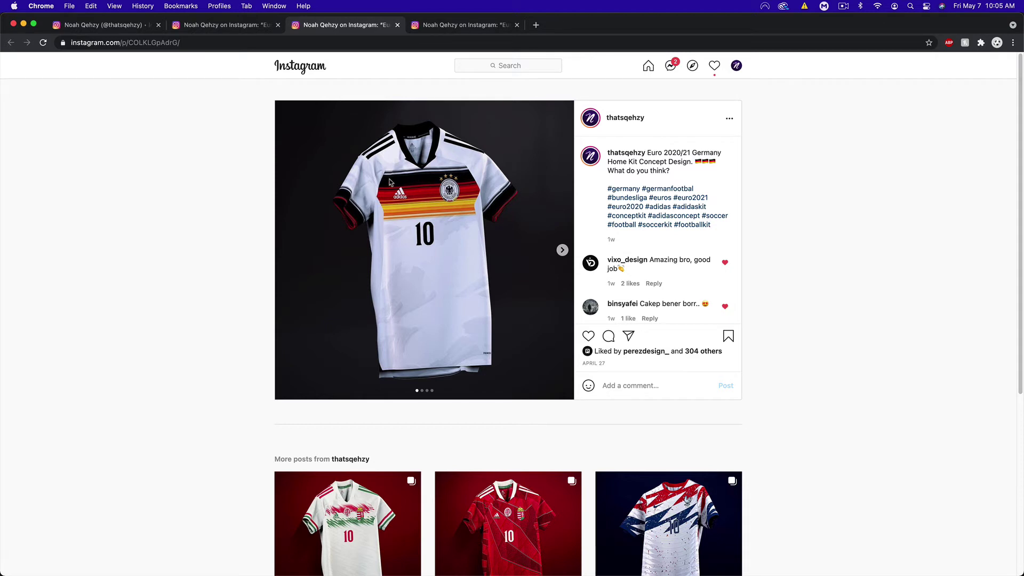
{"action": "left_click", "coordinate": [461, 25]}
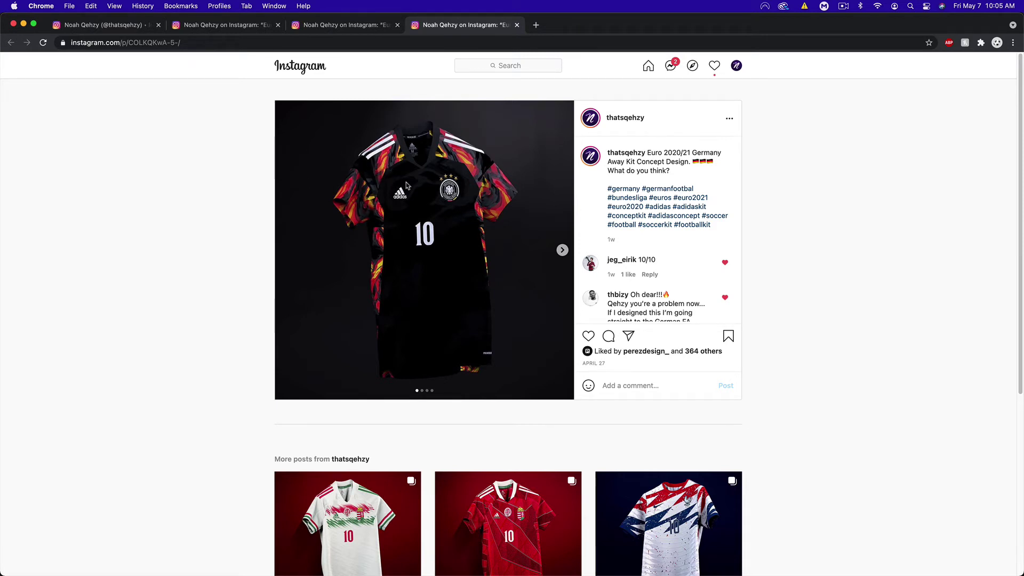
{"action": "left_click", "coordinate": [216, 24]}
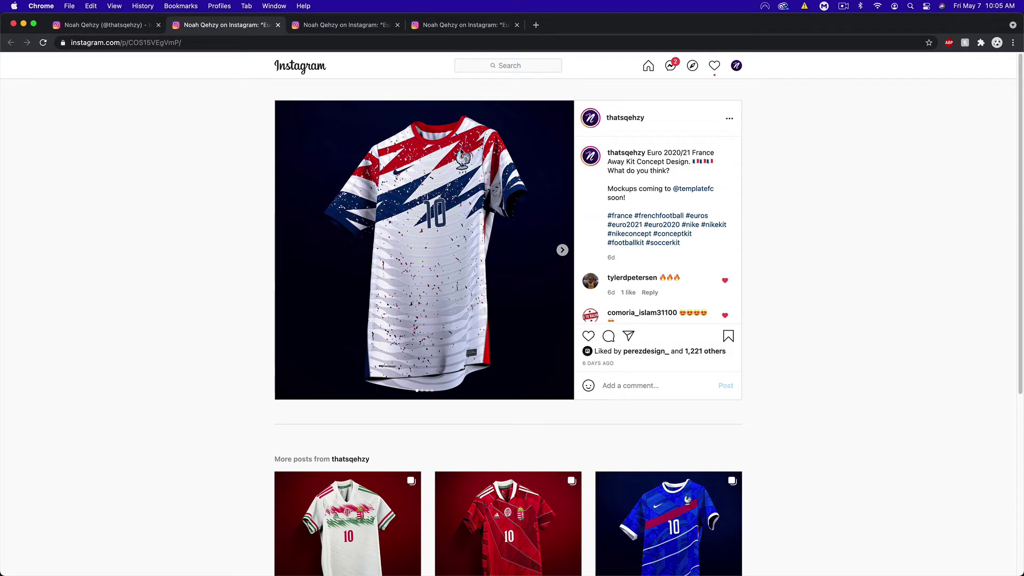
{"action": "left_click", "coordinate": [23, 23]}
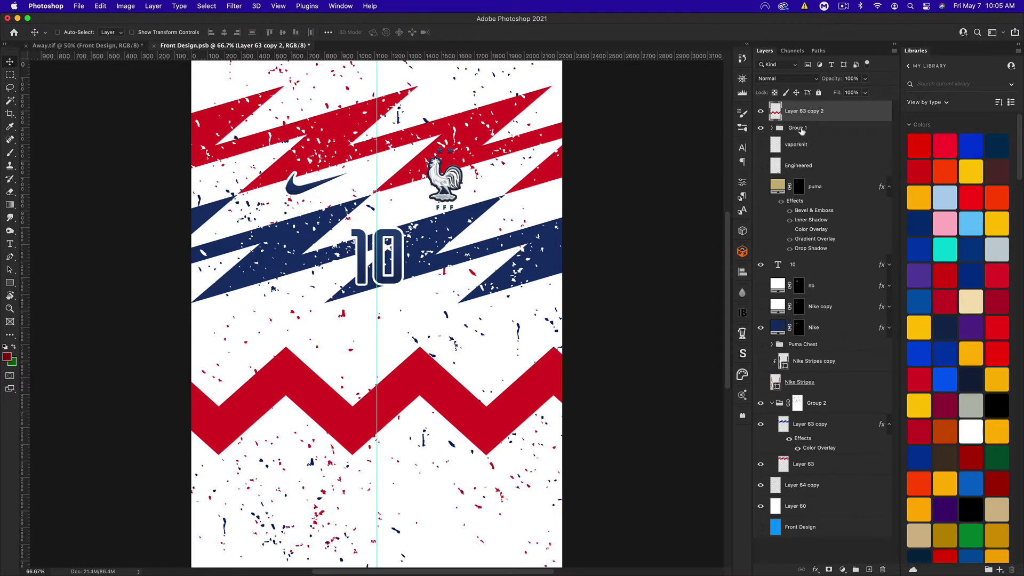
Step: Shift the red zigzag stripe on Layer 63 copy 2, skew it horizontally with Free Transform, and move it up over the upper pattern
{"action": "mouse_move", "coordinate": [304, 372]}
{"action": "left_mouse_down"}
{"action": "mouse_move", "coordinate": [413, 366]}
{"action": "mouse_move", "coordinate": [275, 375]}
{"action": "mouse_move", "coordinate": [296, 371]}
{"action": "mouse_move", "coordinate": [290, 380]}
{"action": "left_mouse_up"}
{"action": "left_click_drag", "start_coordinate": [315, 344], "coordinate": [318, 342]}
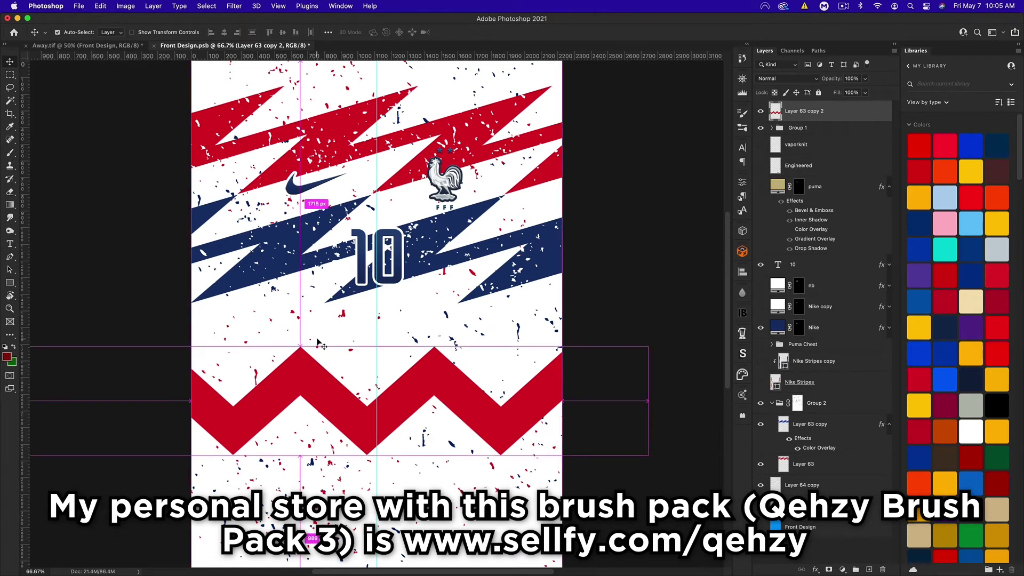
{"action": "key", "text": "super+t"}
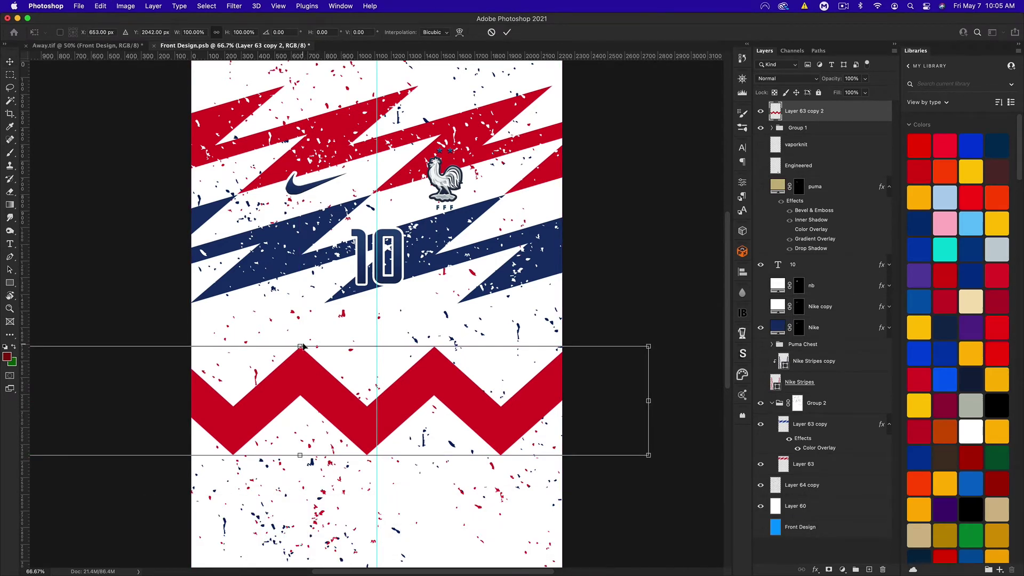
{"action": "left_click_drag", "start_coordinate": [301, 347], "coordinate": [564, 348]}
{"action": "left_click_drag", "start_coordinate": [469, 406], "coordinate": [475, 141]}
{"action": "key", "text": "Return"}
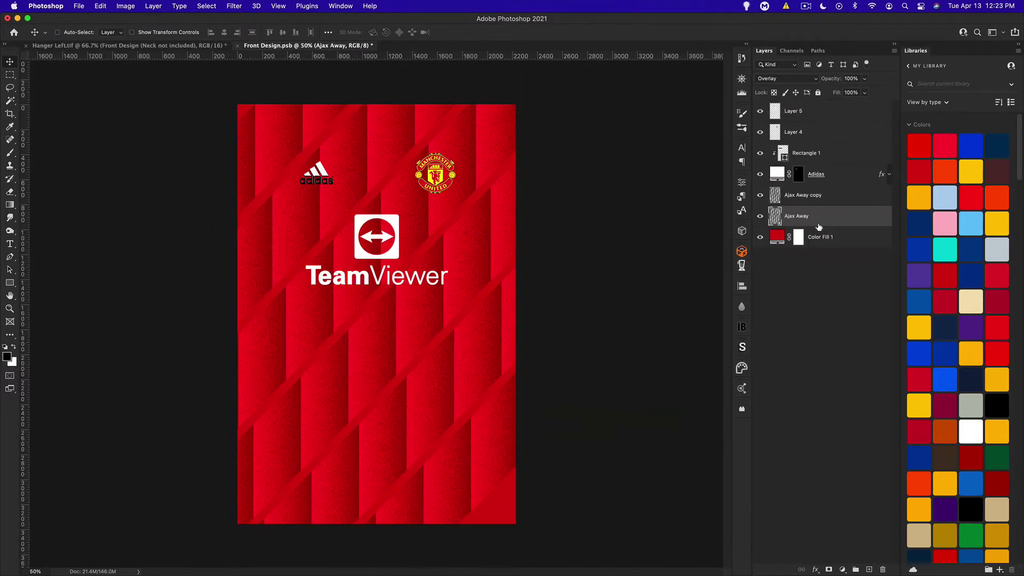
Step: Group the Ajax Away and Ajax Away copy layers and add a layer mask to the group
{"action": "key", "text": "shift"}
{"action": "left_click", "coordinate": [824, 203], "text": "shift"}
{"action": "key", "text": "super"}
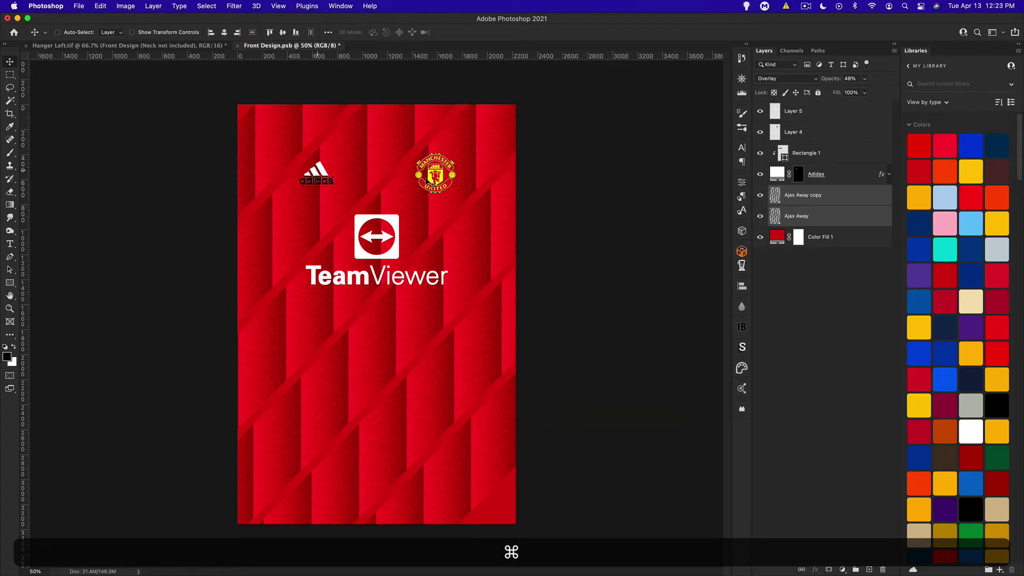
{"action": "key", "text": "super"}
{"action": "key", "text": "super+g"}
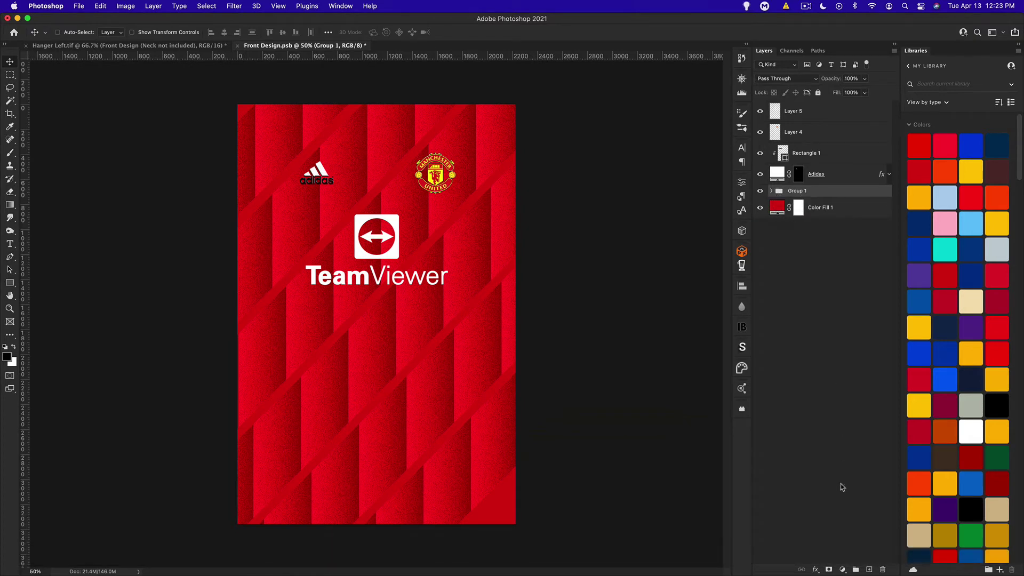
{"action": "left_click", "coordinate": [829, 569]}
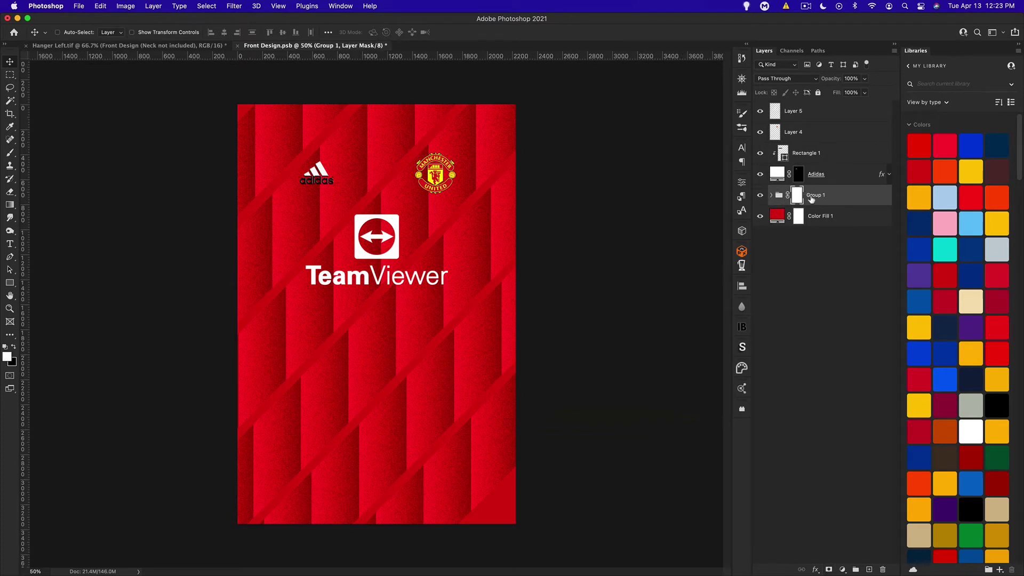
Step: Make black the foreground color and choose the 2500 px horizontal stripes brush from Qehzy Brush Pack 2 for the Brush tool
{"action": "left_click", "coordinate": [14, 348]}
{"action": "left_click", "coordinate": [9, 153]}
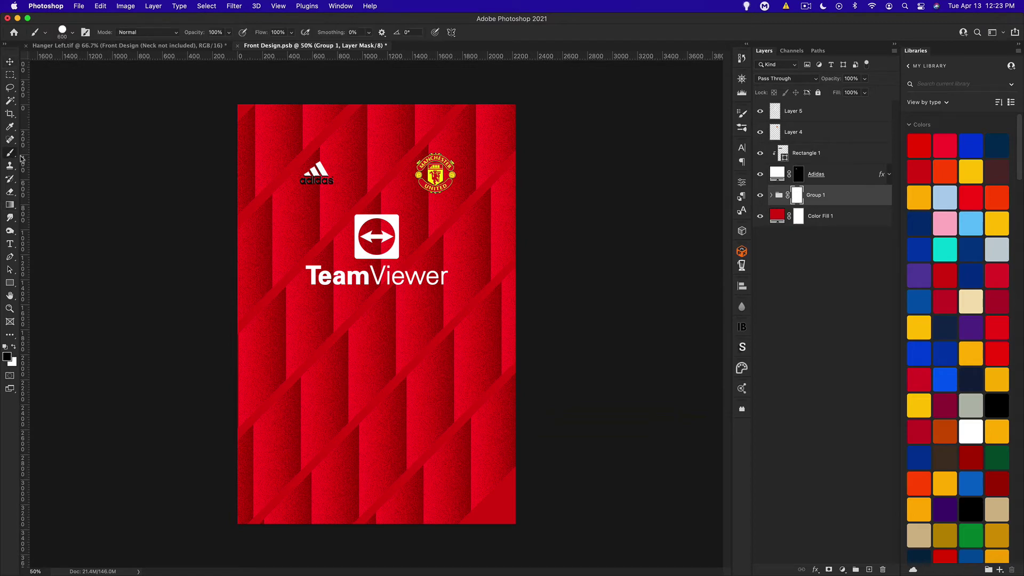
{"action": "left_click", "coordinate": [72, 32]}
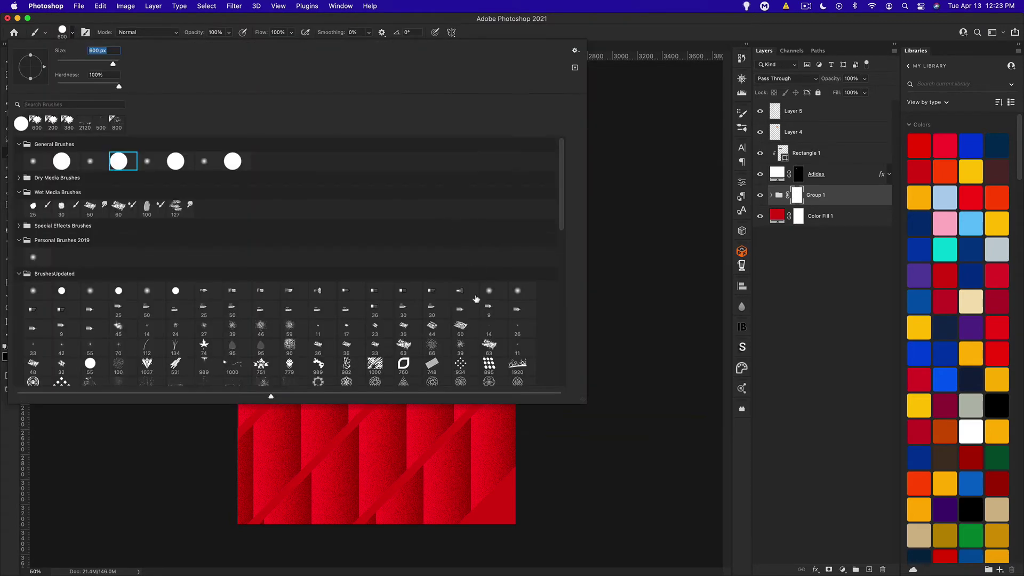
{"action": "scroll", "coordinate": [474, 301], "scroll_direction": "down", "scroll_amount": 5}
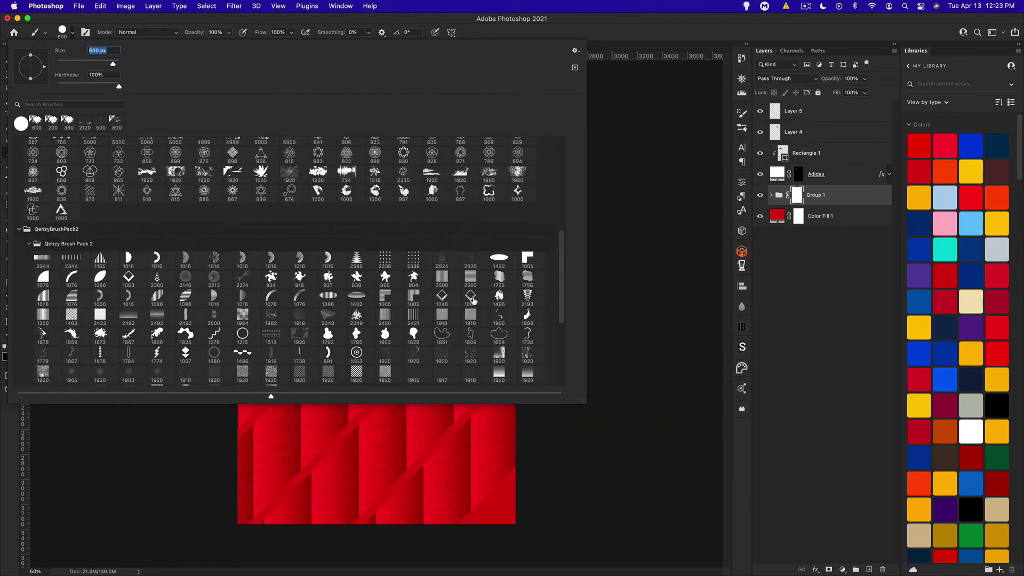
{"action": "scroll", "coordinate": [474, 301], "scroll_direction": "down", "scroll_amount": 7}
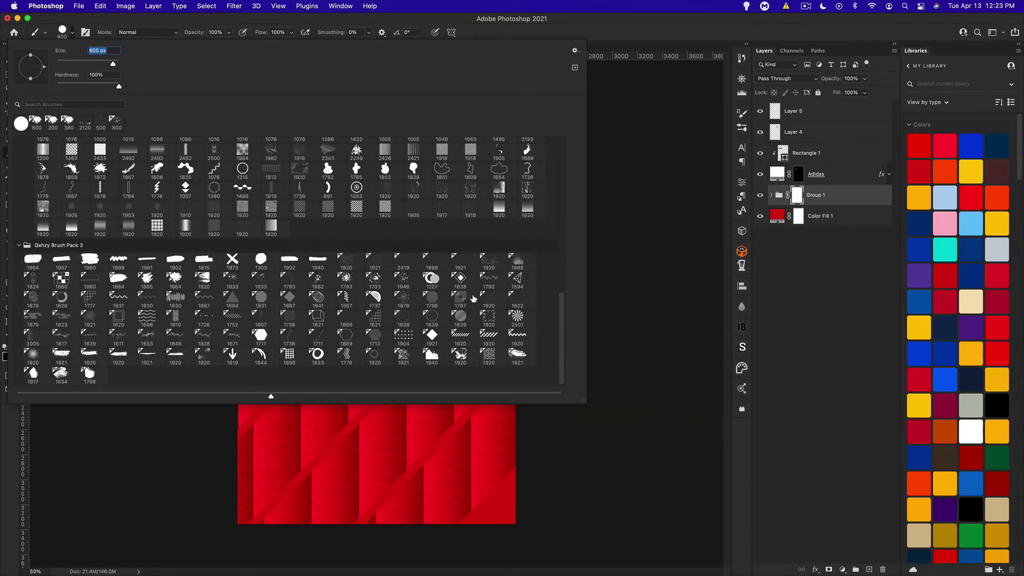
{"action": "scroll", "coordinate": [474, 298], "scroll_direction": "up", "scroll_amount": 1}
{"action": "scroll", "coordinate": [474, 299], "scroll_direction": "up", "scroll_amount": 1}
{"action": "scroll", "coordinate": [462, 261], "scroll_direction": "up", "scroll_amount": 3}
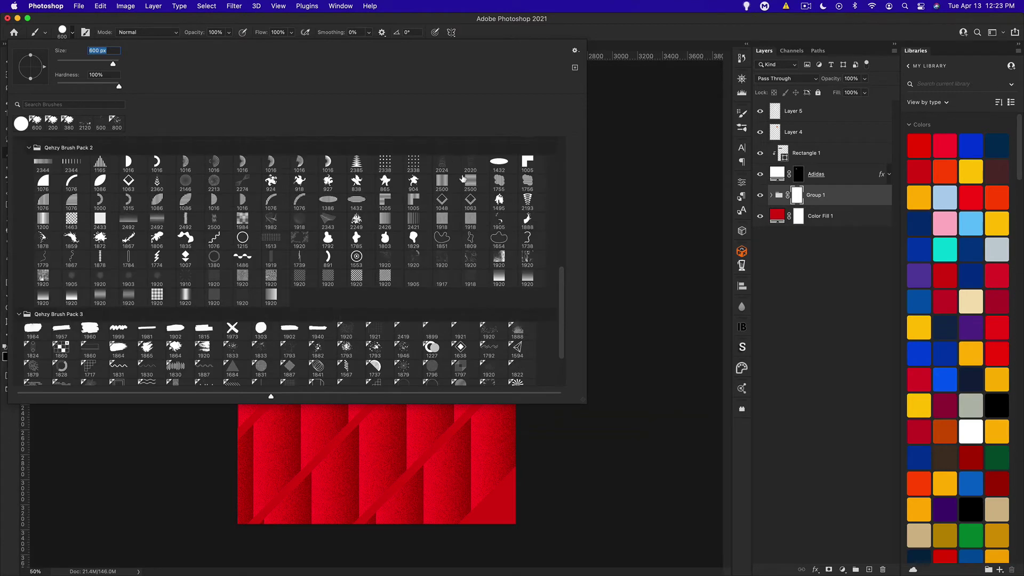
{"action": "left_click", "coordinate": [470, 182]}
{"action": "left_click", "coordinate": [596, 24]}
{"action": "left_click", "coordinate": [377, 322]}
Step: Enlarge the stripes brush to 3800 px and stamp it once in black over the whole shirt front on Group 1's mask
{"action": "key", "text": "bracketright"}
{"action": "key", "text": "bracketright"}
{"action": "key", "text": "bracketright"}
{"action": "key", "text": "bracketright"}
{"action": "key", "text": "bracketright"}
{"action": "key", "text": "bracketright"}
{"action": "key", "text": "bracketright"}
{"action": "key", "text": "bracketright"}
{"action": "key", "text": "bracketright"}
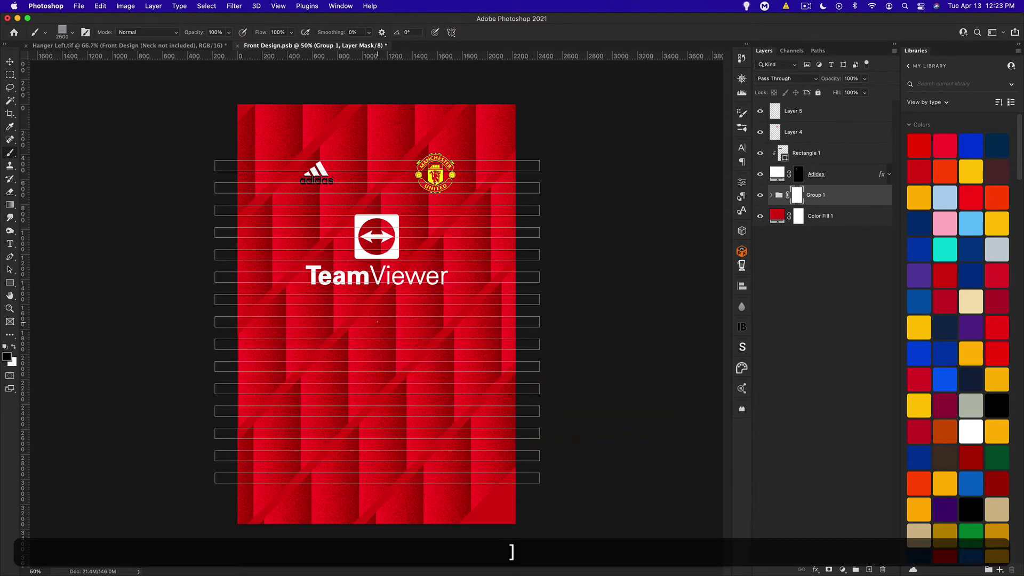
{"action": "key", "text": "bracketright"}
{"action": "key", "text": "bracketright"}
{"action": "key", "text": "bracketright"}
{"action": "key", "text": "bracketright"}
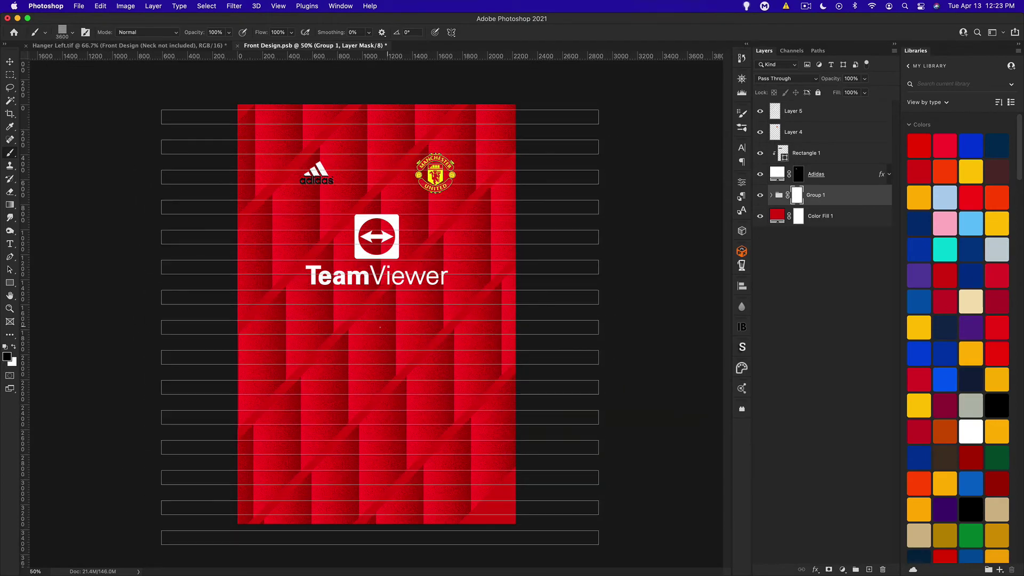
{"action": "left_click", "coordinate": [383, 314]}
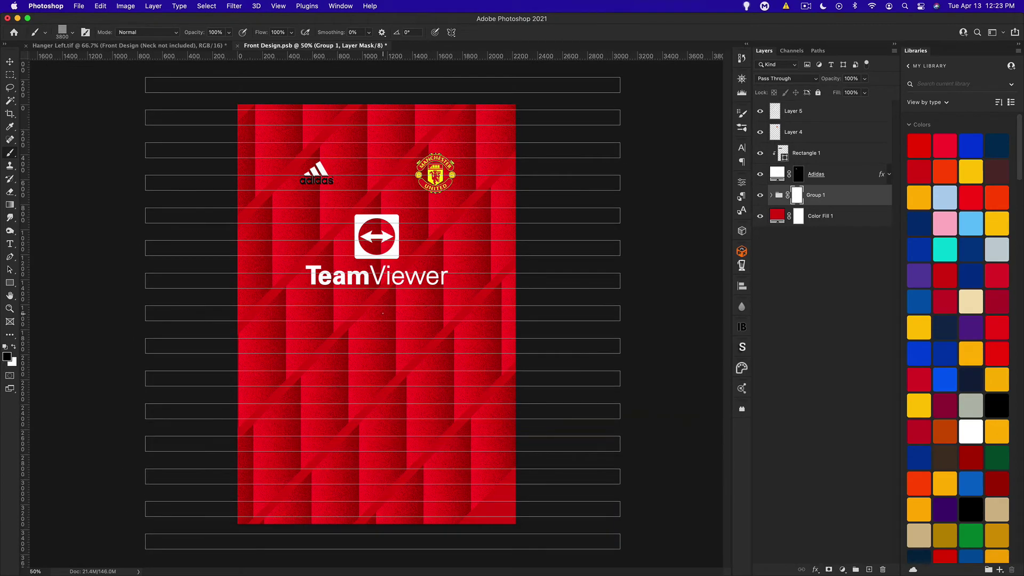
Step: Switch to the Move tool, duplicate the masked Group 1, and invert the copy's layer mask
{"action": "left_click", "coordinate": [17, 61]}
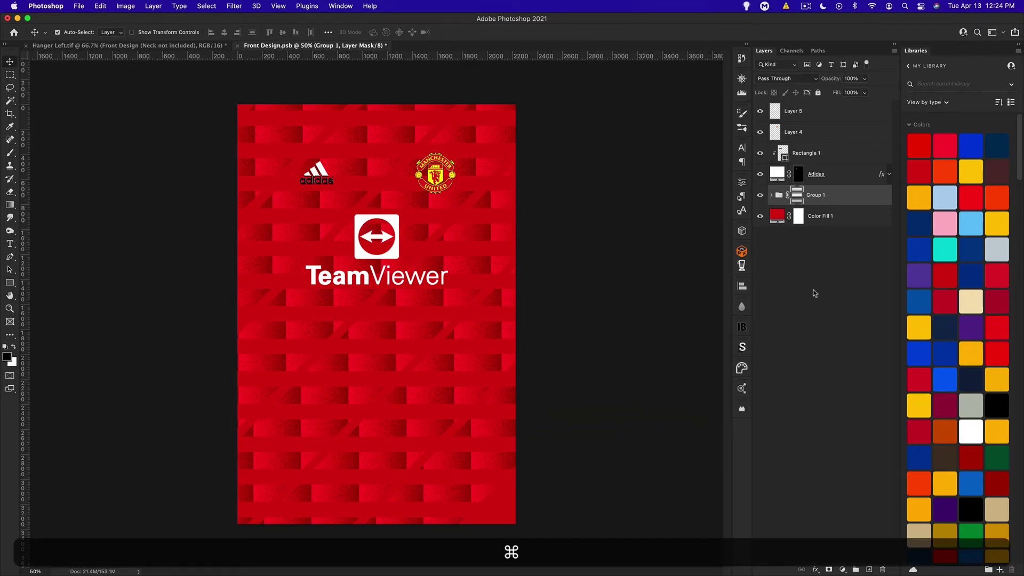
{"action": "key", "text": "super+j"}
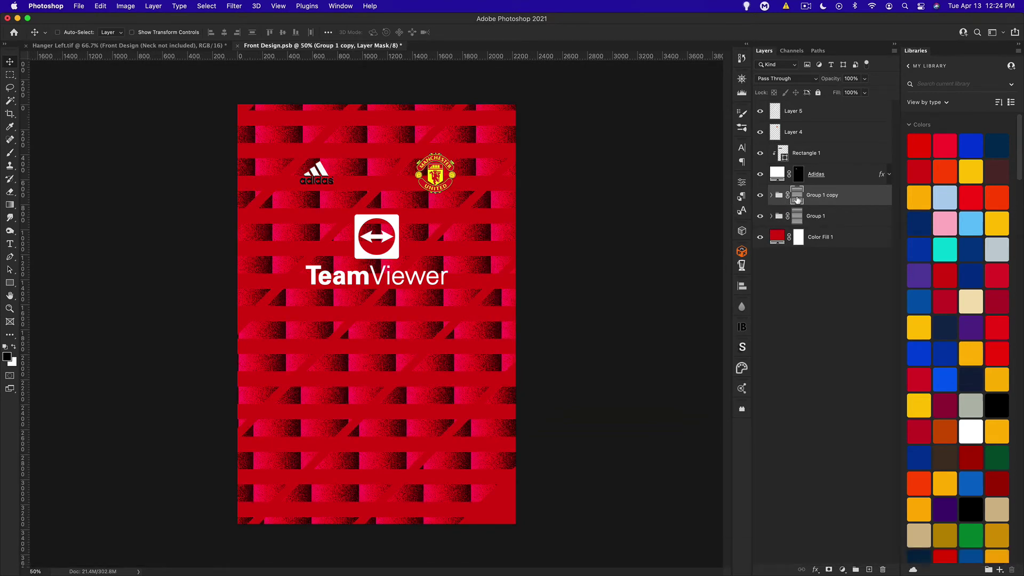
{"action": "key", "text": "super+i"}
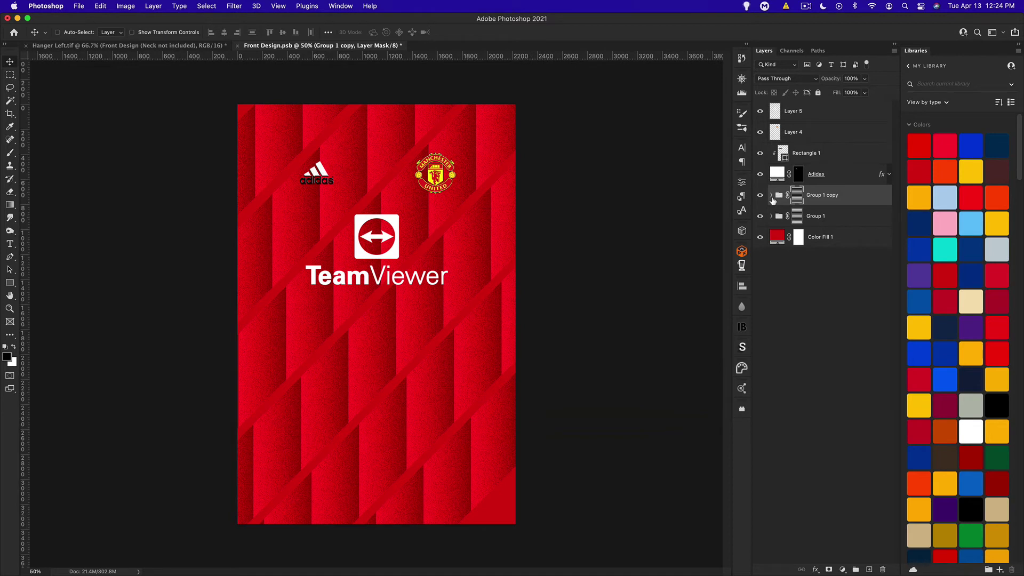
Step: Select both Ajax Away layers inside Group 1 copy and move them to offset their pattern from Group 1
{"action": "left_click", "coordinate": [772, 196]}
{"action": "left_click", "coordinate": [809, 216]}
{"action": "left_click", "coordinate": [807, 237], "text": "shift"}
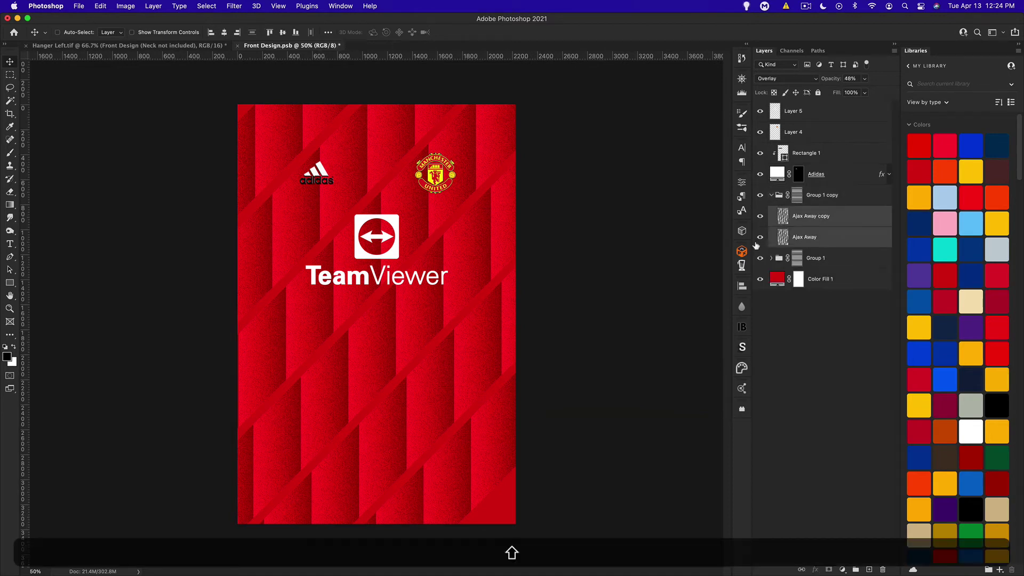
{"action": "left_click_drag", "start_coordinate": [469, 245], "coordinate": [467, 248]}
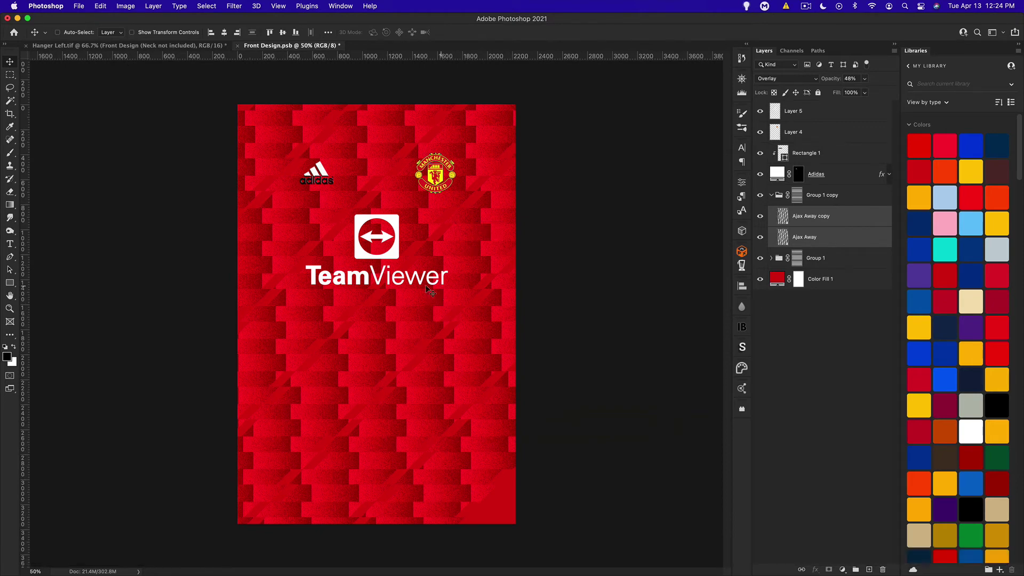
{"action": "left_click_drag", "start_coordinate": [409, 278], "coordinate": [416, 270]}
Step: Rotate both selected Ajax Away layers by about 22.67° and reposition them so they still cover the shirt front
{"action": "key", "text": "super+minus"}
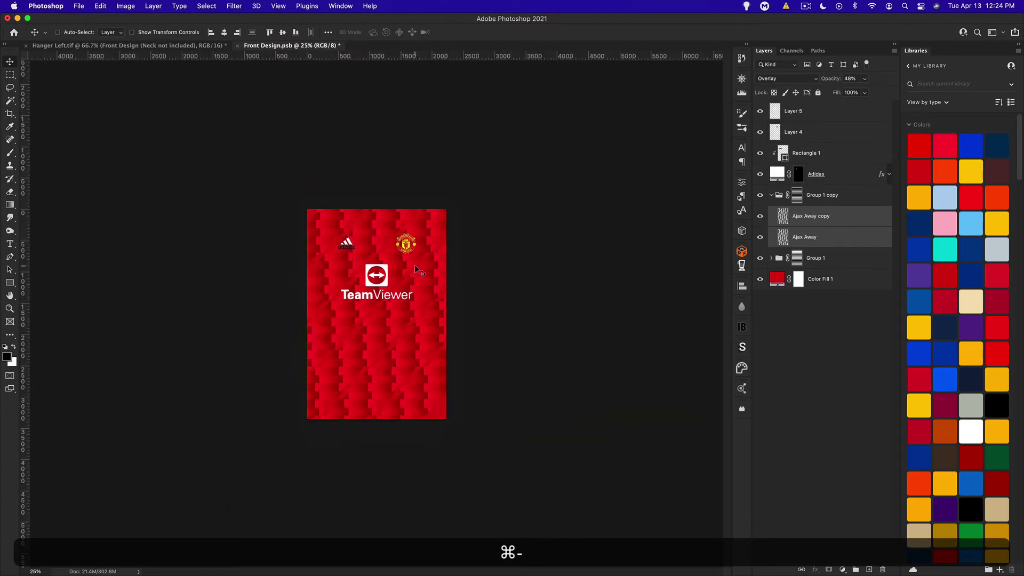
{"action": "key", "text": "super+t"}
{"action": "left_click_drag", "start_coordinate": [543, 304], "coordinate": [536, 363]}
{"action": "left_click_drag", "start_coordinate": [386, 285], "coordinate": [401, 290]}
{"action": "key", "text": "Return"}
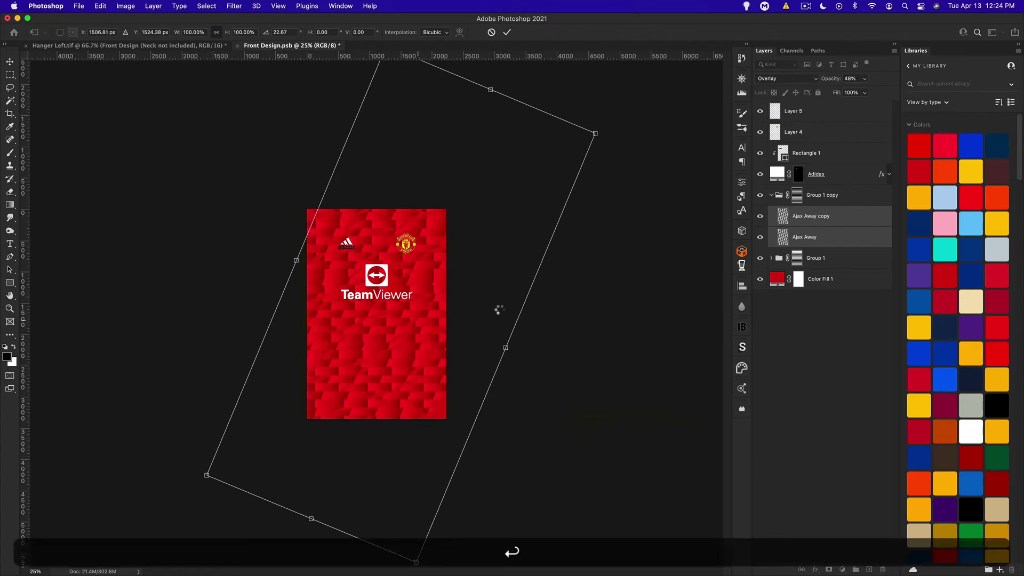
{"action": "key", "text": "super+0"}
{"action": "key", "text": "super+minus"}
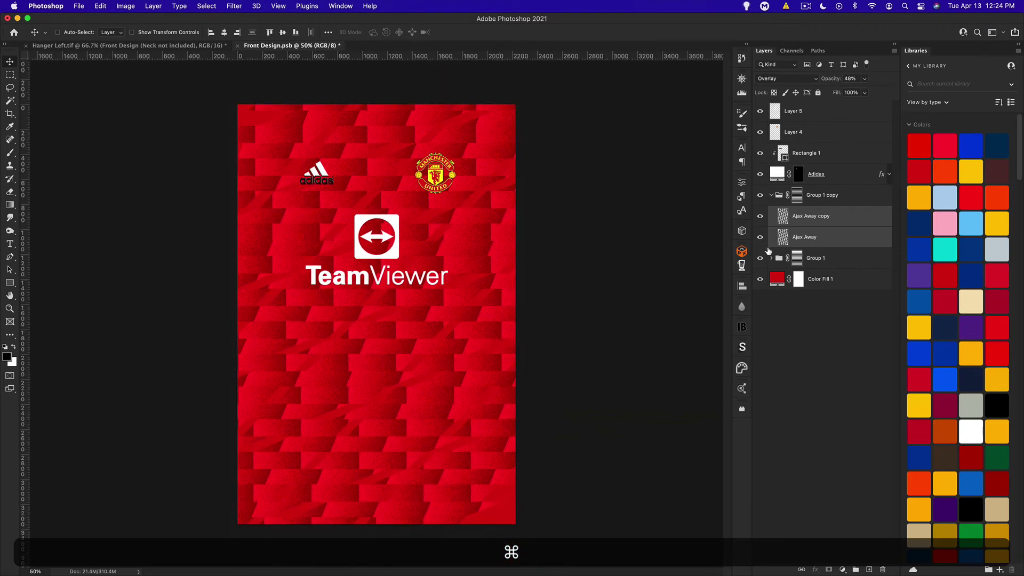
Step: Invert the colors of the Ajax Away layer inside Group 1 copy
{"action": "left_click", "coordinate": [811, 219]}
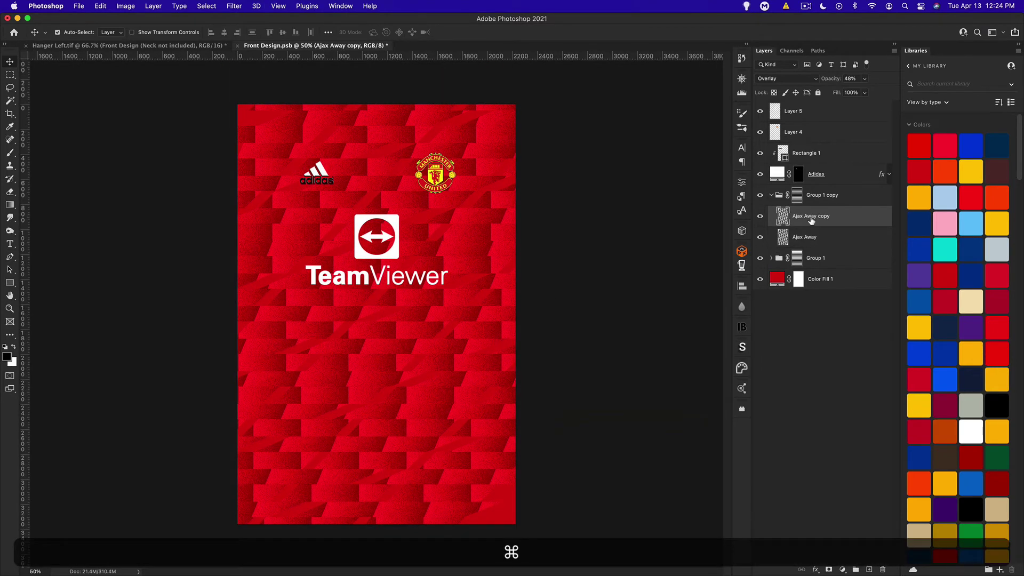
{"action": "left_click", "coordinate": [811, 240]}
{"action": "key", "text": "super+i"}
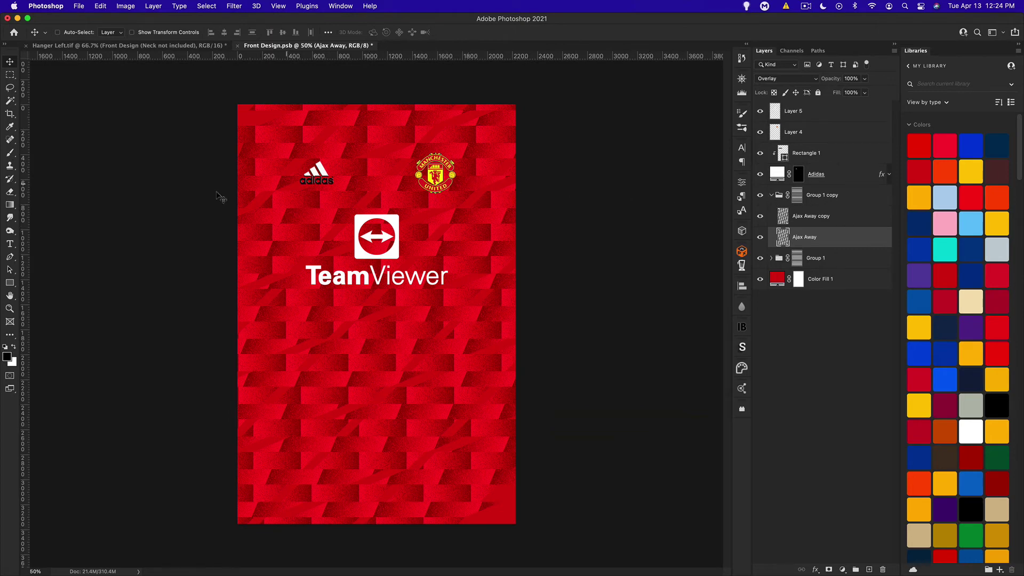
Step: Save the front design, check its pattern on the shirt in Hanger Left.tif, and return to Front Design.psb
{"action": "key", "text": "super+s"}
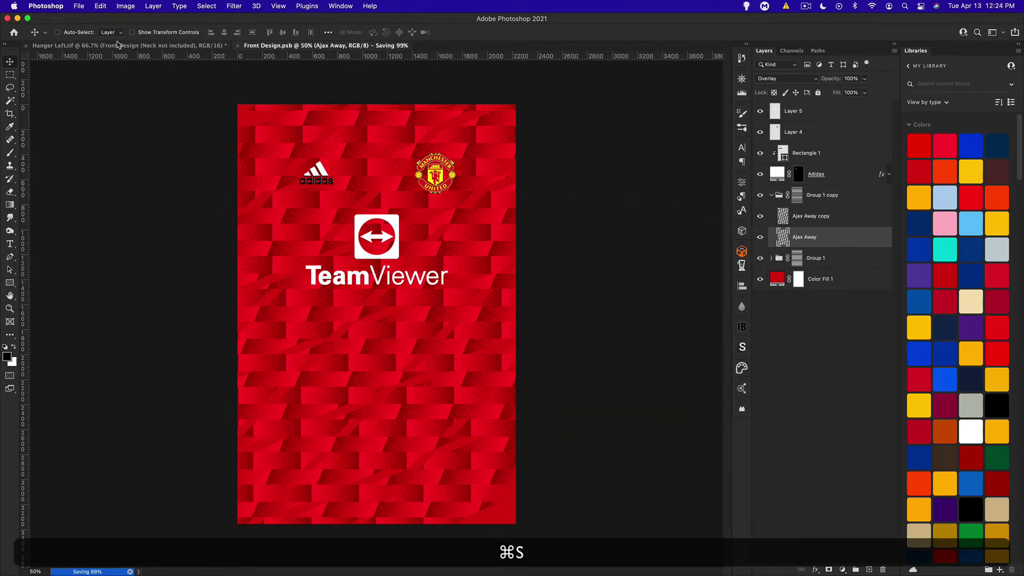
{"action": "left_click", "coordinate": [119, 45]}
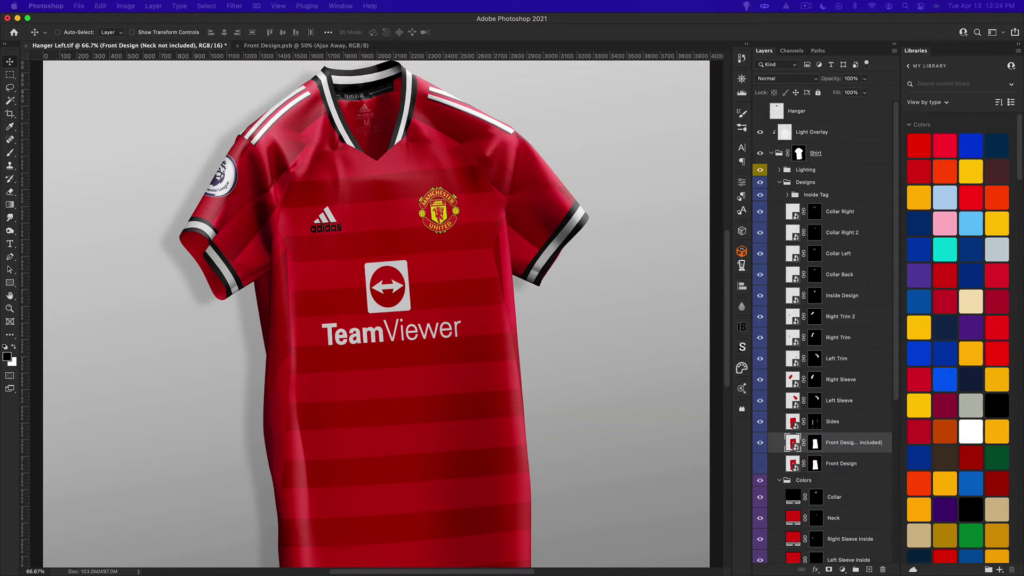
{"action": "scroll", "coordinate": [599, 233], "scroll_direction": "down", "scroll_amount": 3}
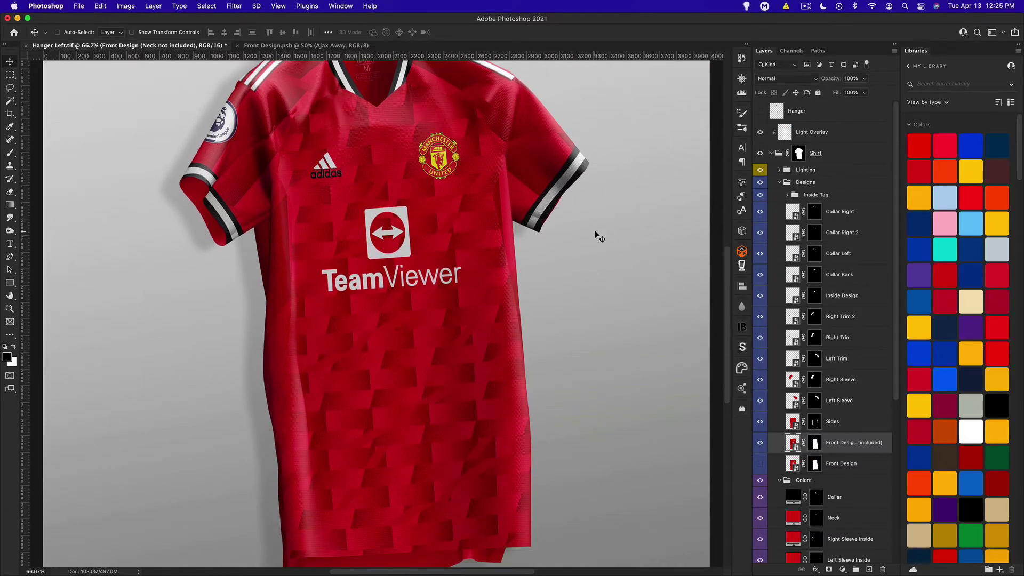
{"action": "left_click", "coordinate": [308, 47]}
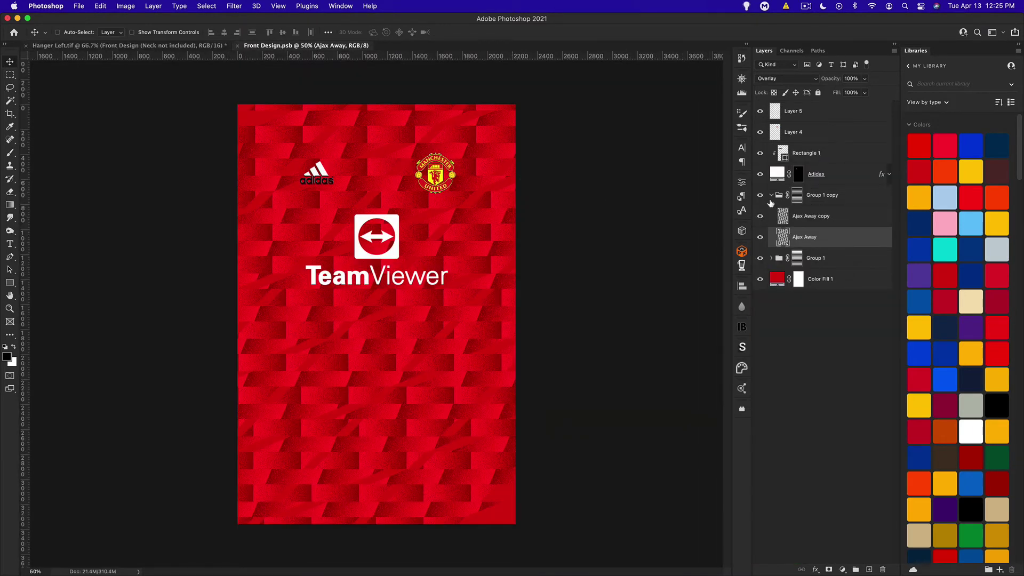
Step: Collapse Group 1 copy and add a new empty layer above it
{"action": "left_click", "coordinate": [792, 200]}
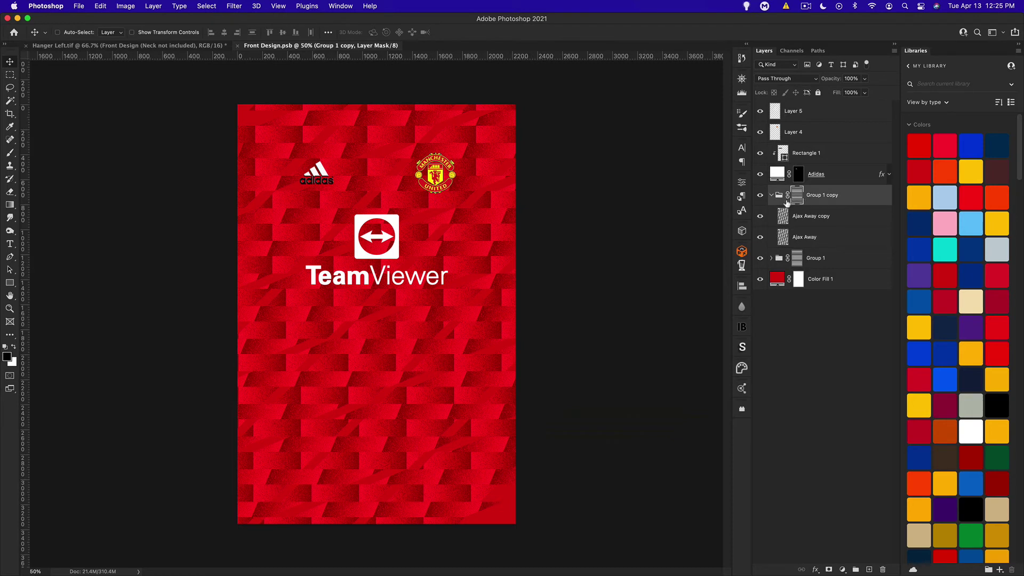
{"action": "left_click", "coordinate": [771, 196]}
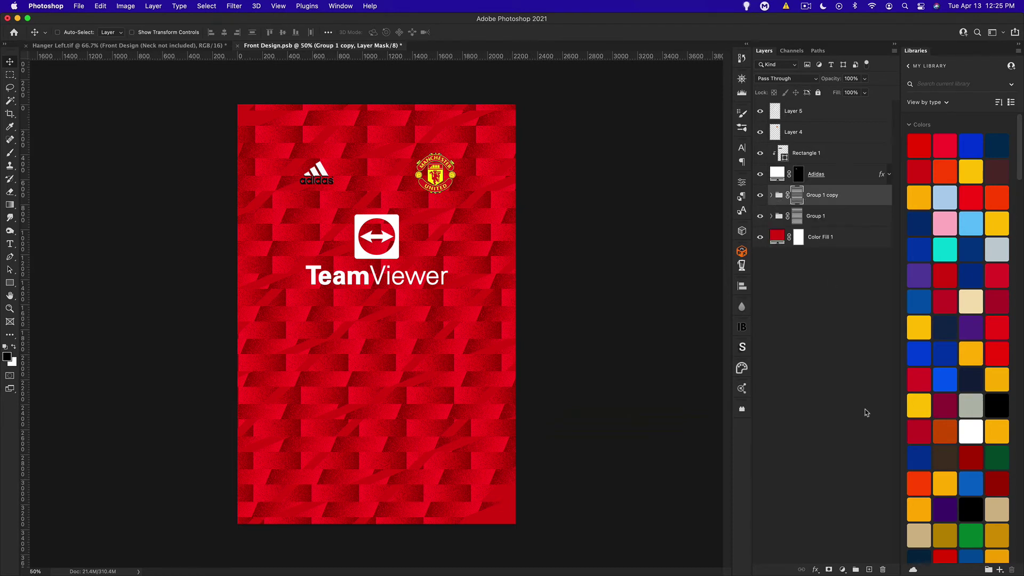
{"action": "left_click", "coordinate": [870, 570]}
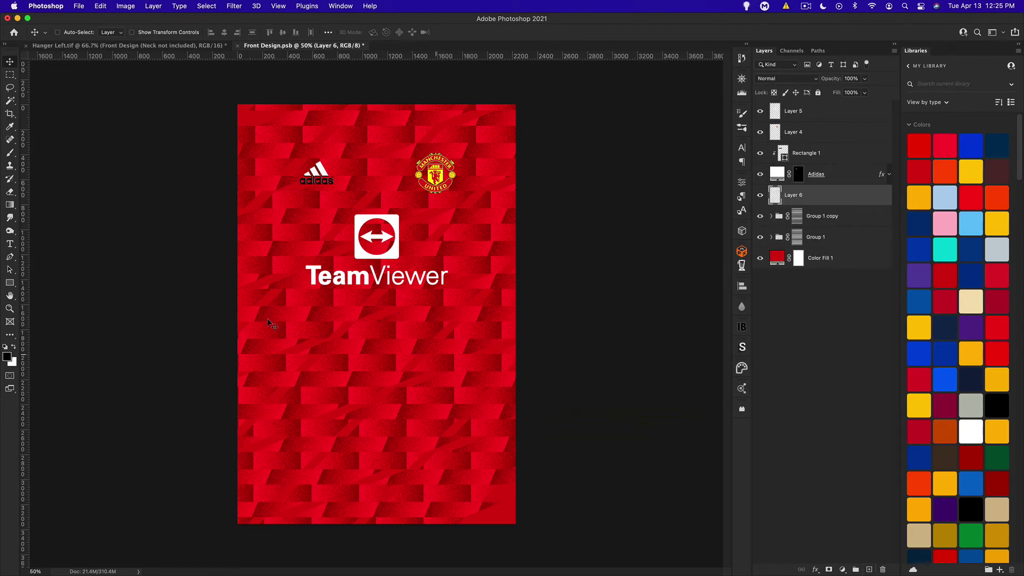
Step: Draw a closed wavy path across the shirt front with the Pen tool, letting its curves extend beyond the canvas edges
{"action": "left_click", "coordinate": [11, 258]}
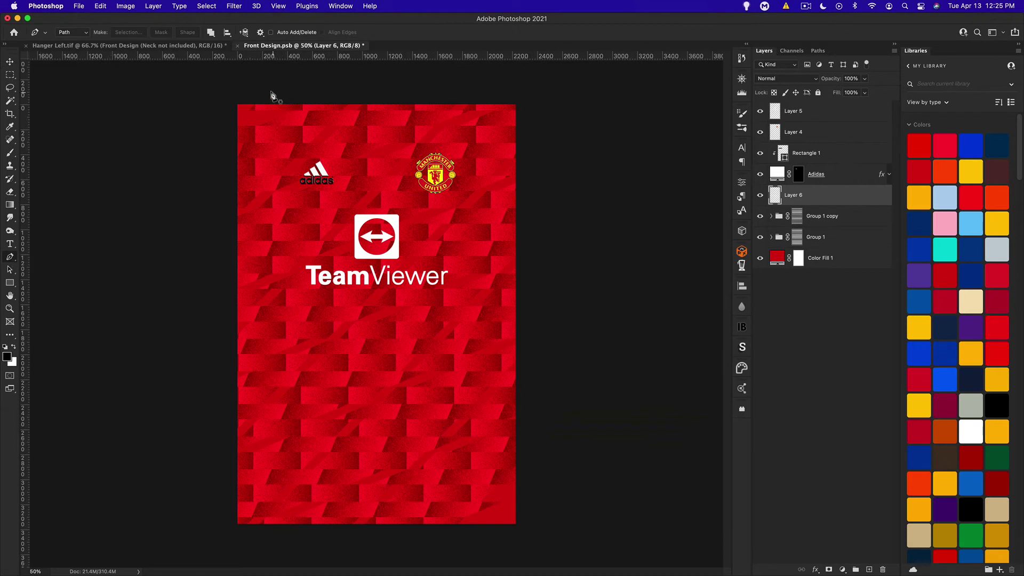
{"action": "left_click", "coordinate": [217, 127]}
{"action": "left_click_drag", "start_coordinate": [309, 246], "coordinate": [274, 319]}
{"action": "left_click_drag", "start_coordinate": [214, 395], "coordinate": [266, 477]}
{"action": "left_click_drag", "start_coordinate": [389, 541], "coordinate": [373, 569]}
{"action": "left_click_drag", "start_coordinate": [574, 310], "coordinate": [622, 466]}
{"action": "left_click_drag", "start_coordinate": [334, 93], "coordinate": [399, 5]}
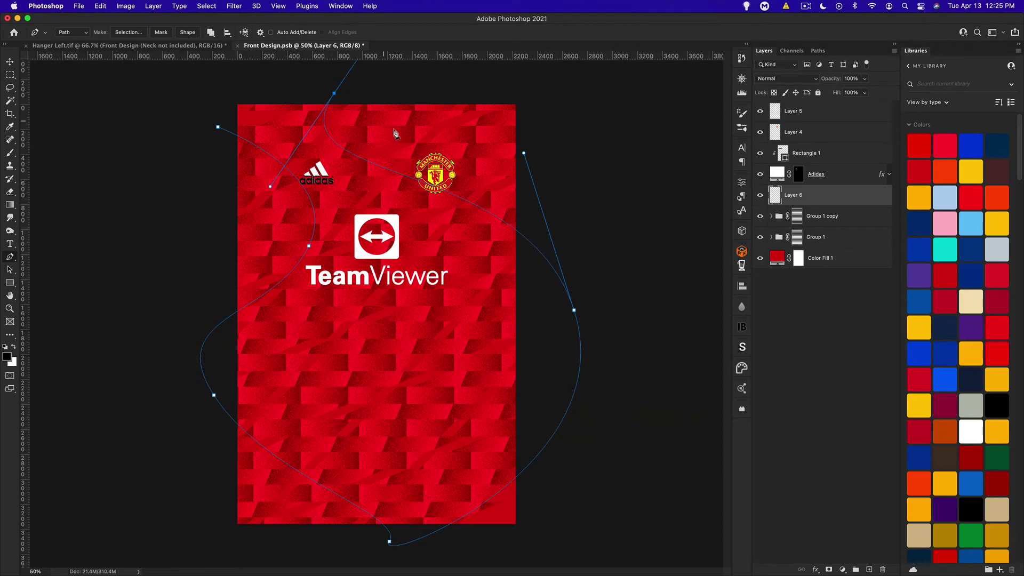
{"action": "key", "text": "super+z"}
{"action": "key", "text": "super+minus"}
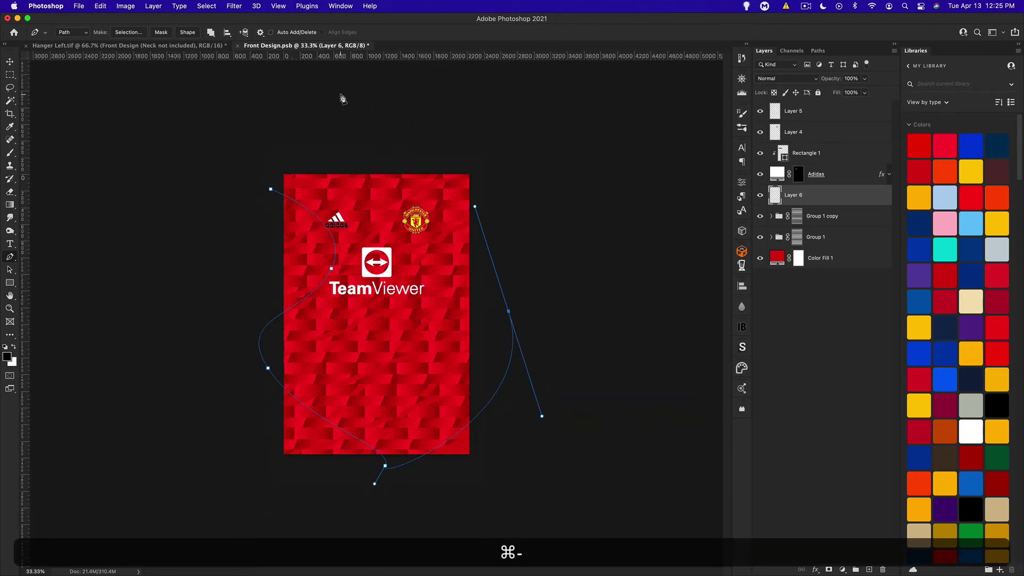
{"action": "left_click_drag", "start_coordinate": [358, 141], "coordinate": [396, 6]}
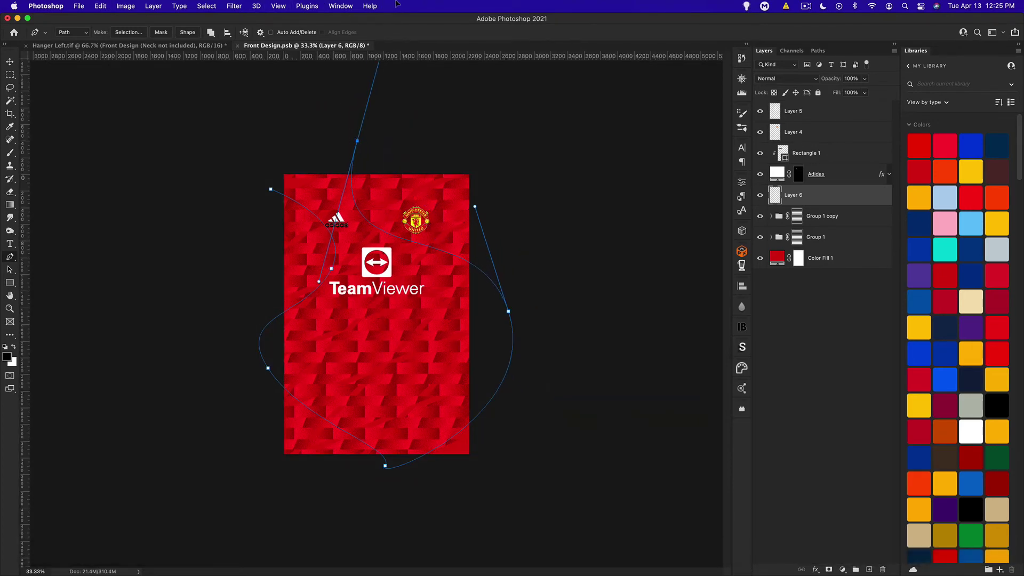
{"action": "left_click", "coordinate": [271, 189]}
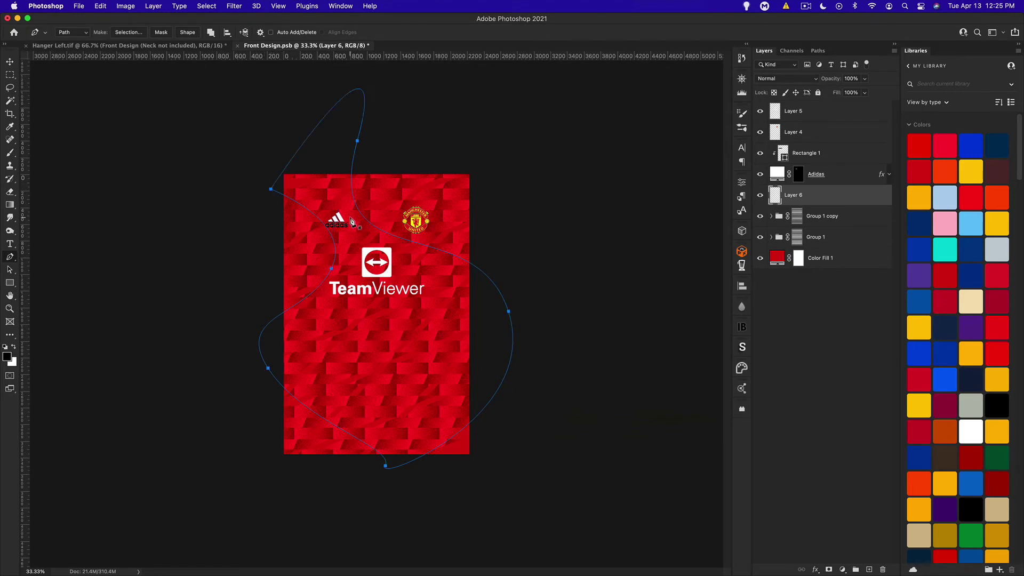
Step: Fill the wavy path on Layer 6 with yellow f8e535 at 100% opacity
{"action": "right_click", "coordinate": [398, 299]}
{"action": "left_click", "coordinate": [426, 260]}
{"action": "right_click", "coordinate": [432, 302]}
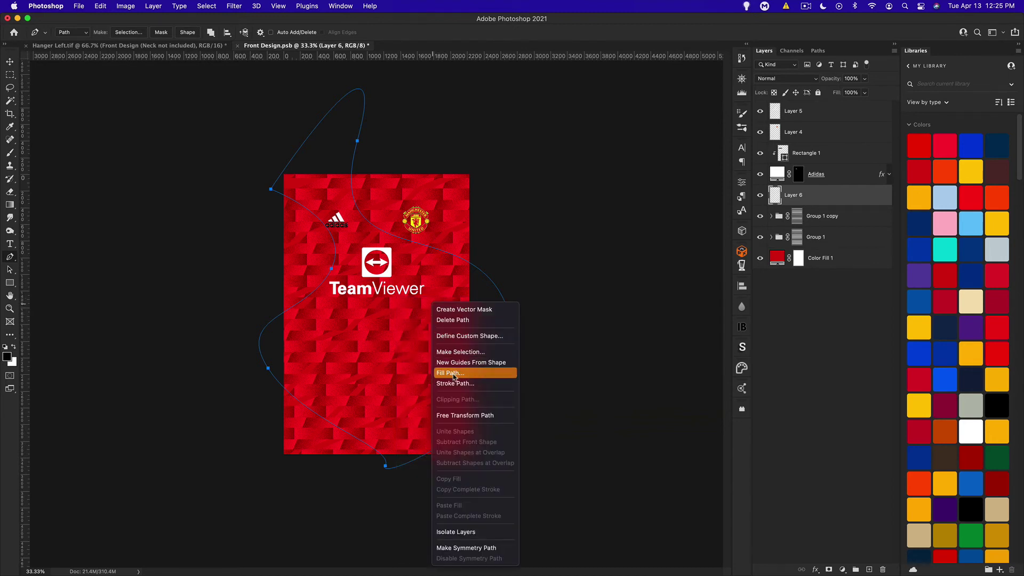
{"action": "key", "text": "Escape"}
{"action": "key", "text": "i"}
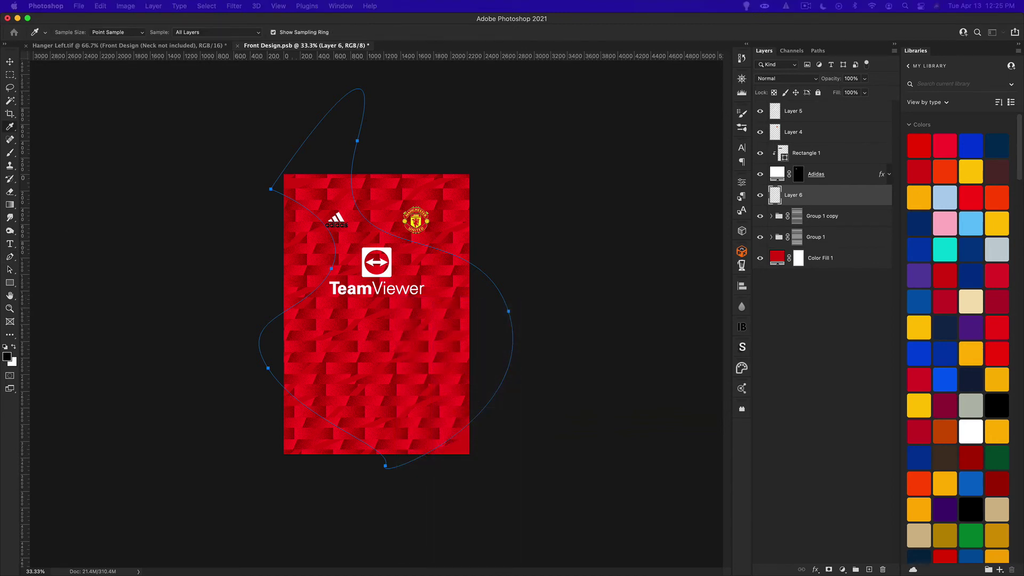
{"action": "key", "text": "shift+F5"}
{"action": "left_click", "coordinate": [393, 250]}
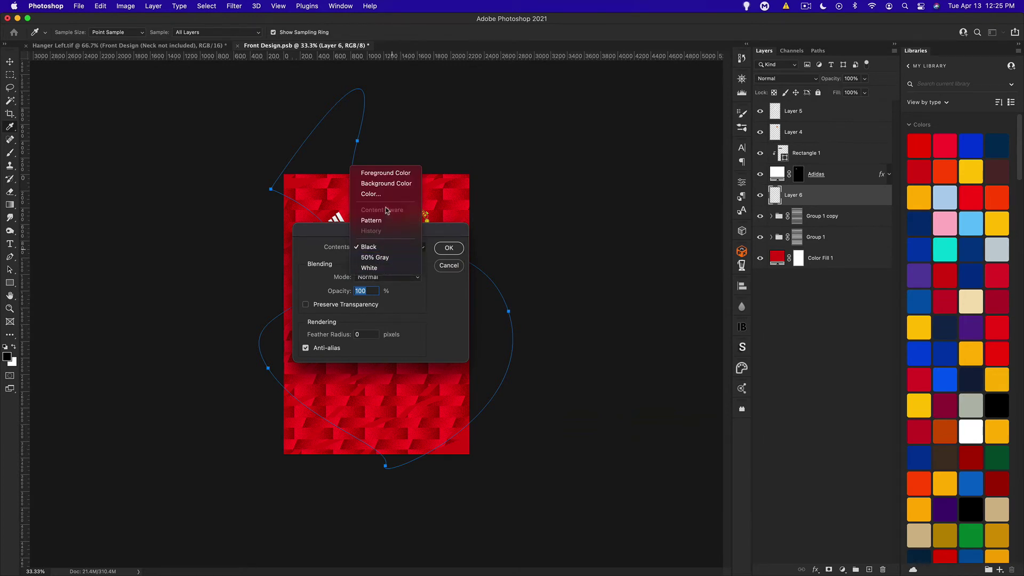
{"action": "left_click", "coordinate": [371, 193]}
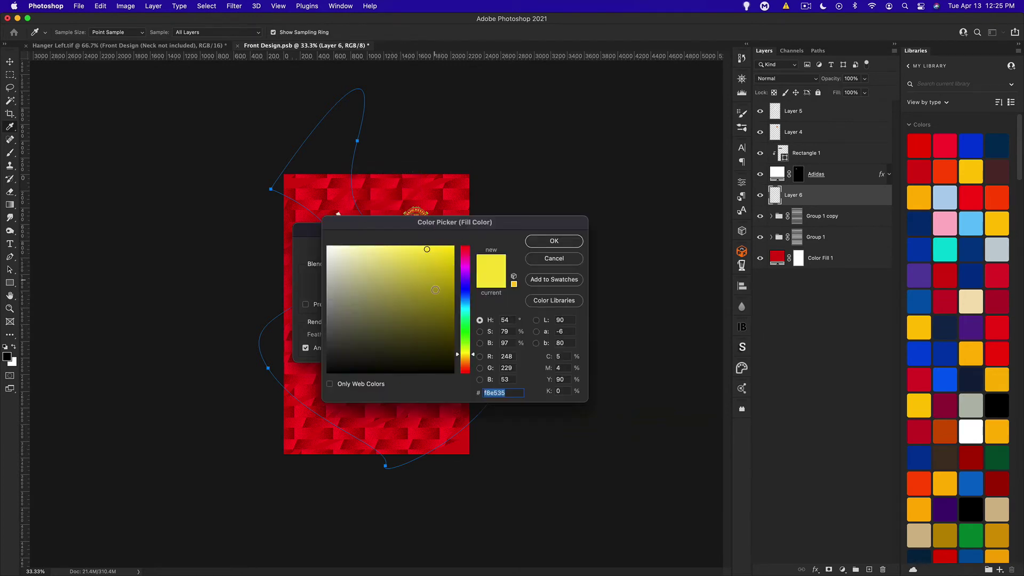
{"action": "left_click", "coordinate": [554, 240]}
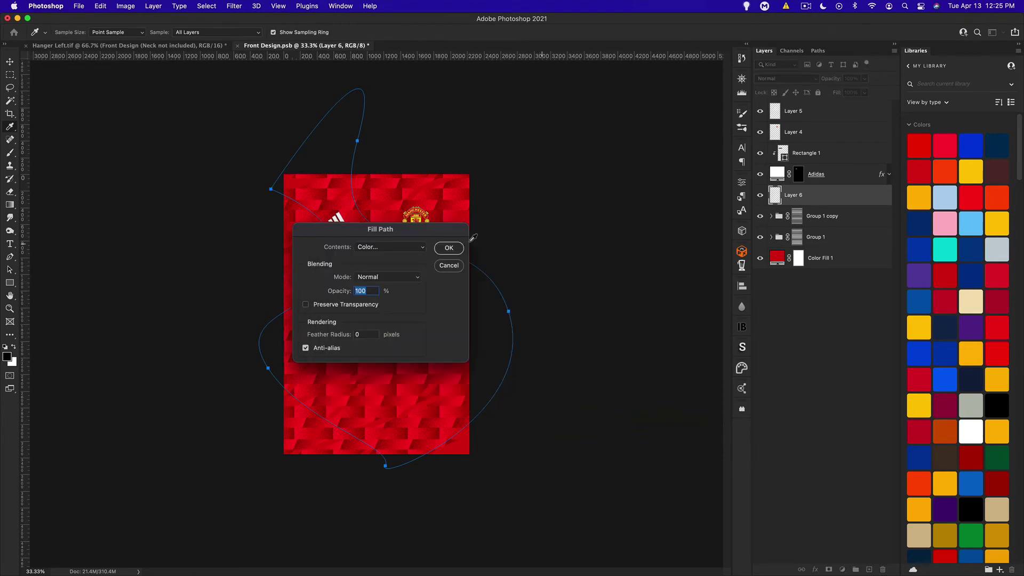
{"action": "left_click", "coordinate": [444, 248]}
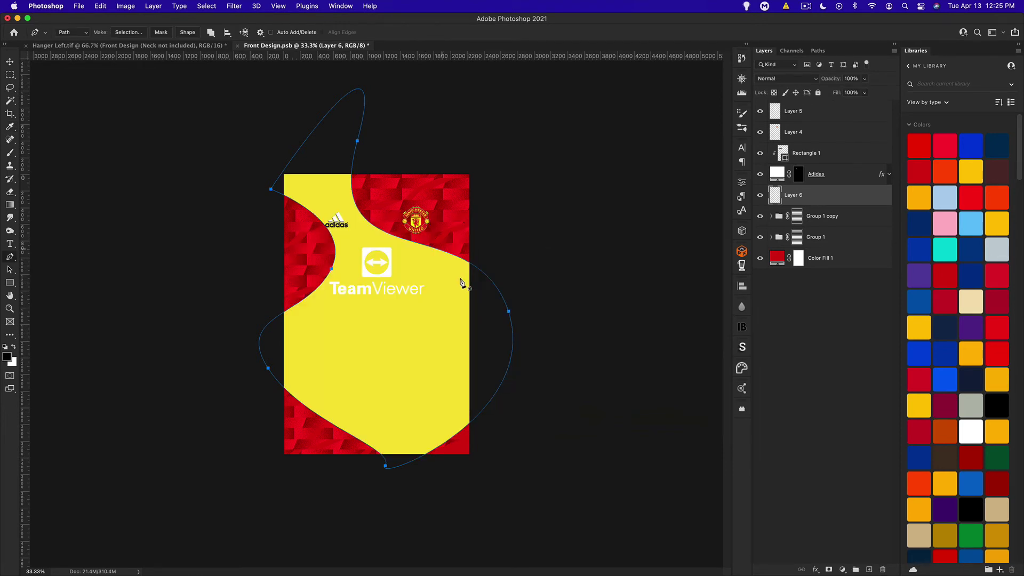
Step: Delete the wavy path, and undo both the deletion and the yellow fill
{"action": "right_click", "coordinate": [401, 257]}
{"action": "left_click", "coordinate": [418, 267]}
{"action": "key", "text": "super+z"}
{"action": "key", "text": "super+z"}
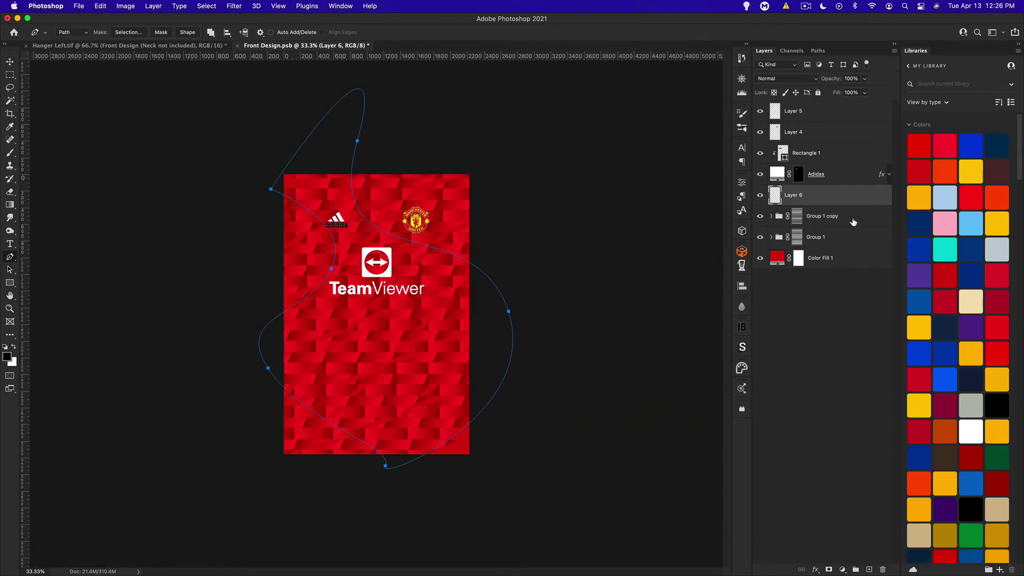
Step: Combine Group 1 copy and Group 1 into one group and add a layer mask to it
{"action": "left_click", "coordinate": [820, 219]}
{"action": "left_click", "coordinate": [816, 237], "text": "shift"}
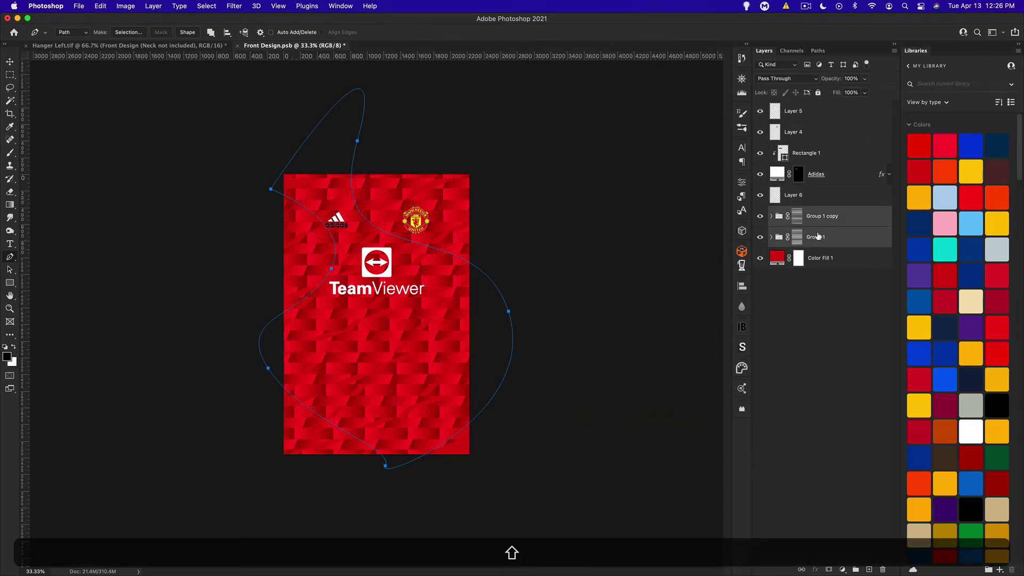
{"action": "key", "text": "super+g"}
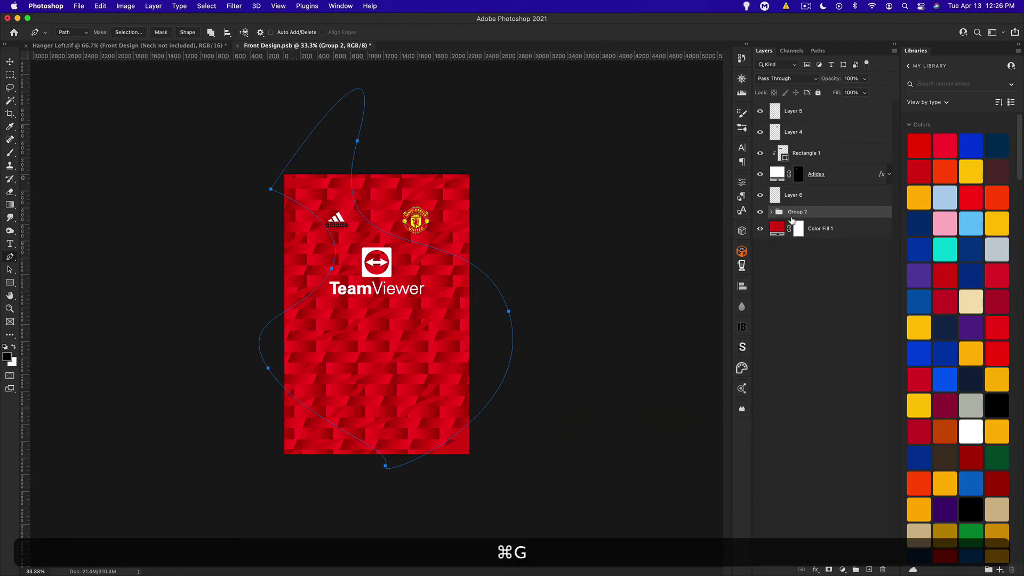
{"action": "left_click", "coordinate": [828, 569]}
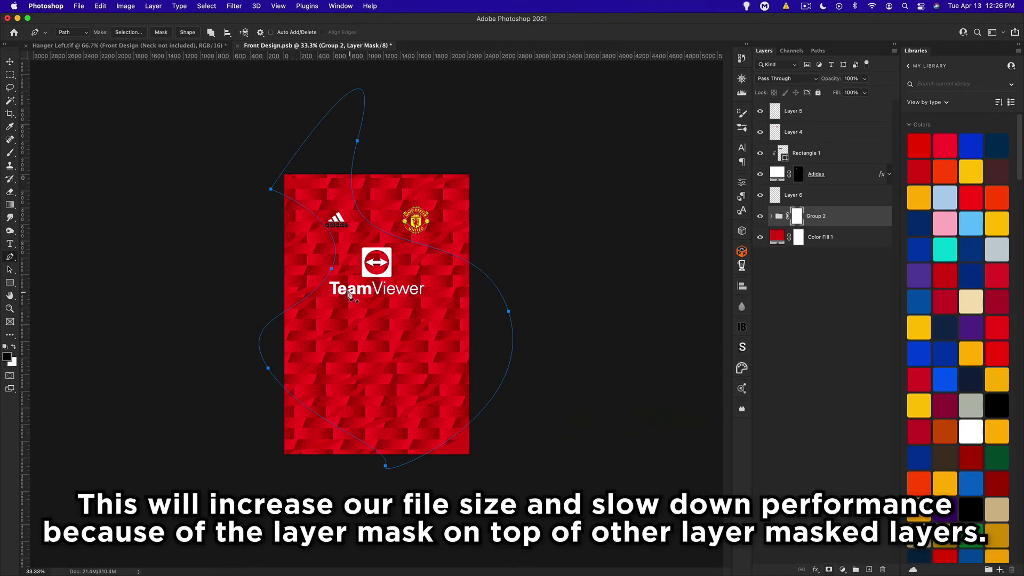
Step: Fill the wavy path with black on the layer mask of Group 2
{"action": "right_click", "coordinate": [361, 281]}
{"action": "left_click", "coordinate": [389, 351]}
{"action": "left_click", "coordinate": [394, 248]}
{"action": "left_click", "coordinate": [377, 300]}
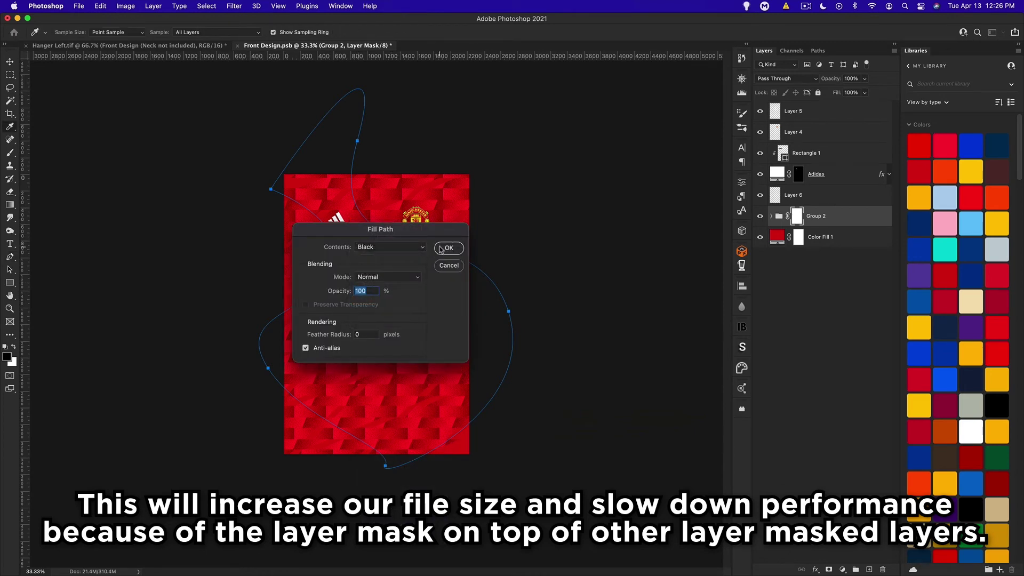
{"action": "left_click", "coordinate": [449, 248]}
Step: Delete the wavy path and invert the layer mask of Group 2
{"action": "right_click", "coordinate": [394, 284]}
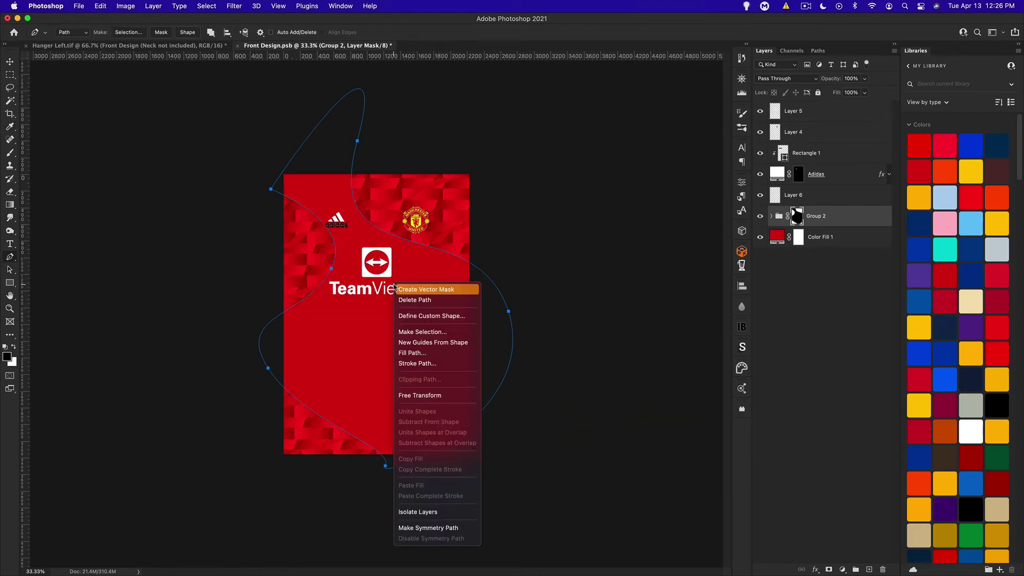
{"action": "left_click", "coordinate": [421, 300]}
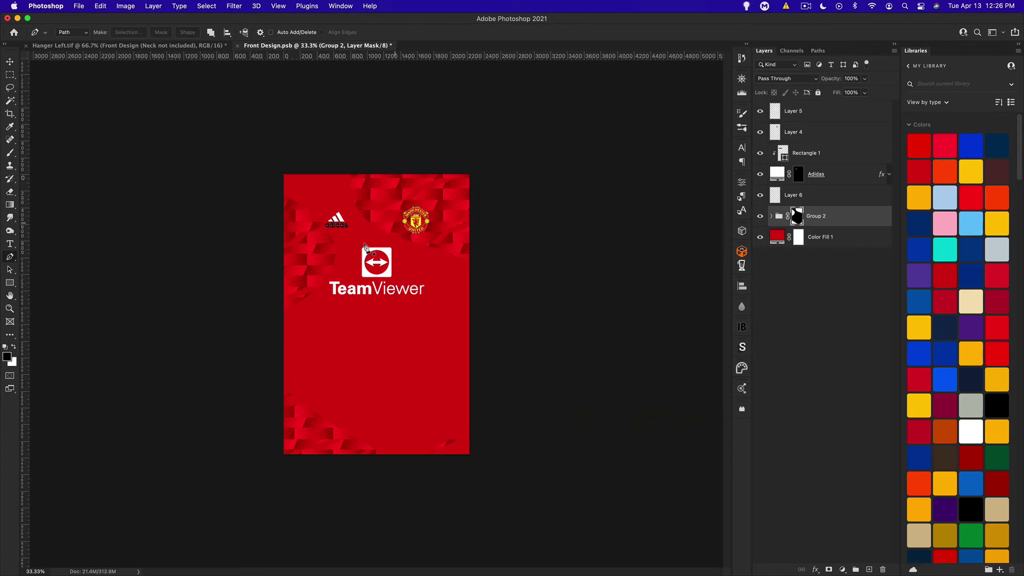
{"action": "key", "text": "super+i"}
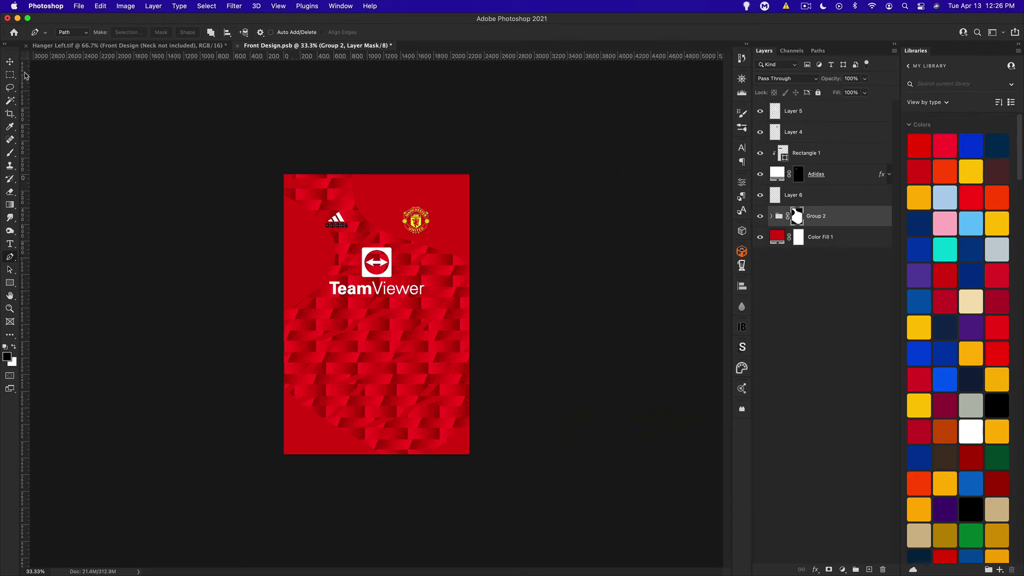
Step: Delete the layer mask from Group 2 and expand the group
{"action": "key", "text": "v"}
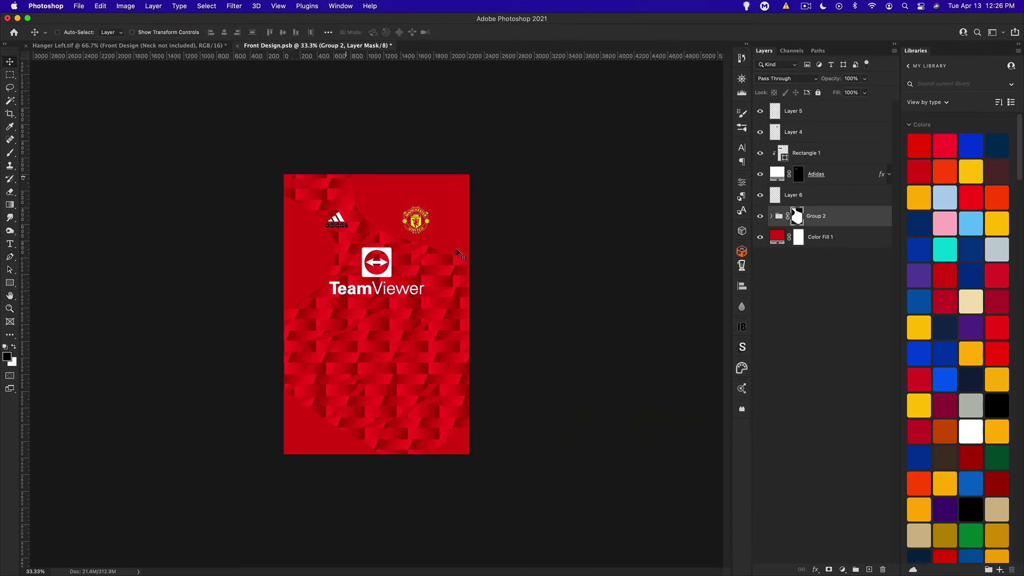
{"action": "right_click", "coordinate": [797, 217]}
{"action": "left_click", "coordinate": [816, 237]}
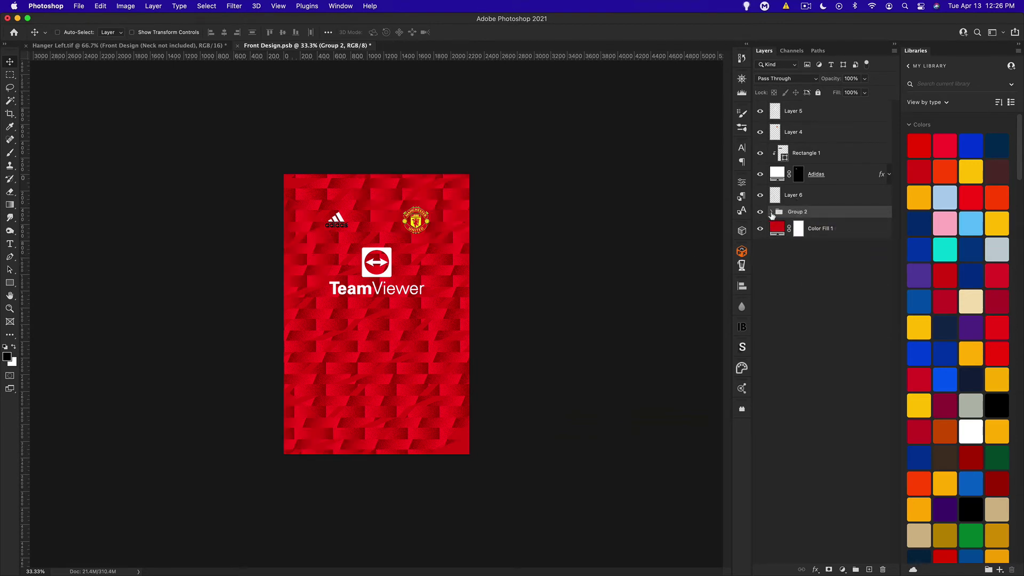
{"action": "left_click", "coordinate": [771, 212]}
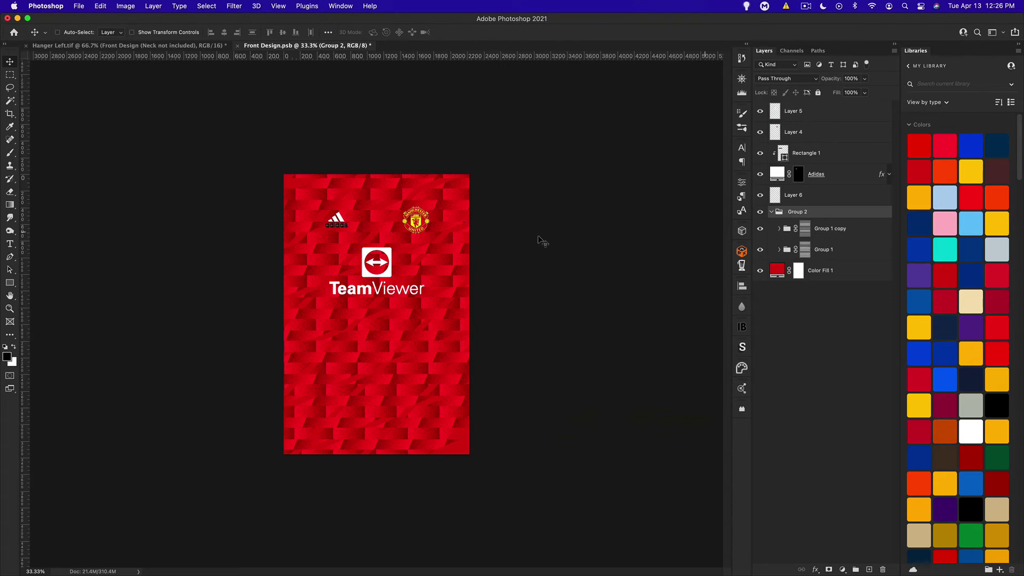
Step: Duplicate Group 2 and Color Fill 1 together and merge the copies into a single layer
{"action": "key", "text": "super+equal"}
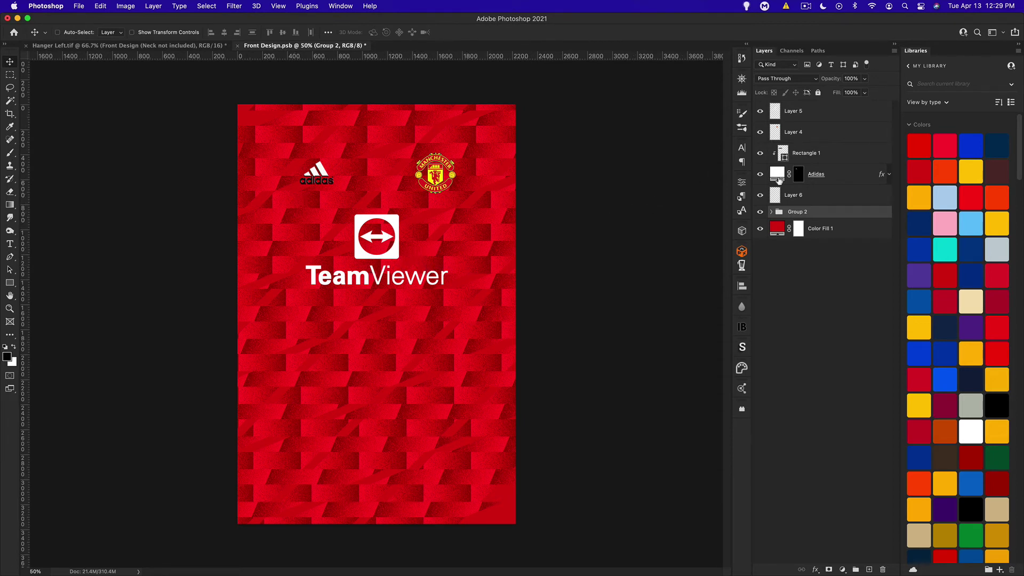
{"action": "key", "text": "shift"}
{"action": "left_click", "coordinate": [820, 235], "text": "shift"}
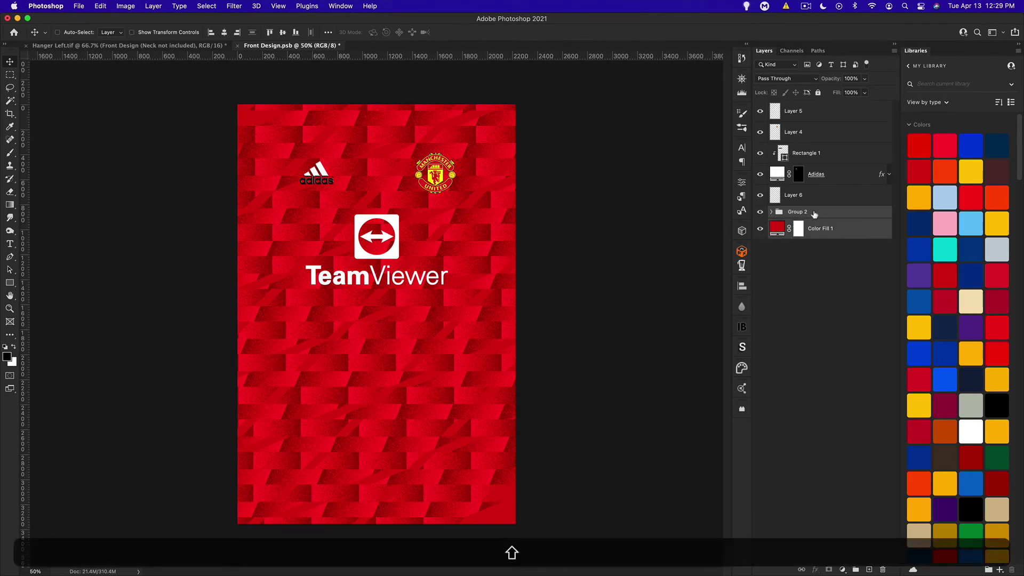
{"action": "key", "text": "super+j"}
{"action": "key", "text": "super+e"}
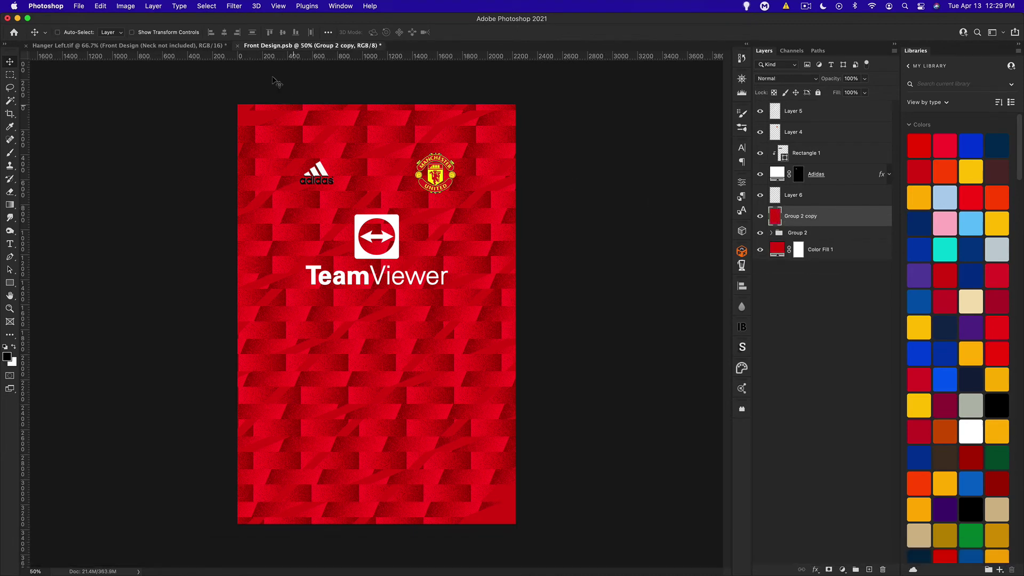
Step: Open the merged layer in the Liquify filter and swirl the pattern with the Twirl tool at brush size 1600
{"action": "left_click", "coordinate": [234, 5]}
{"action": "left_click", "coordinate": [264, 101]}
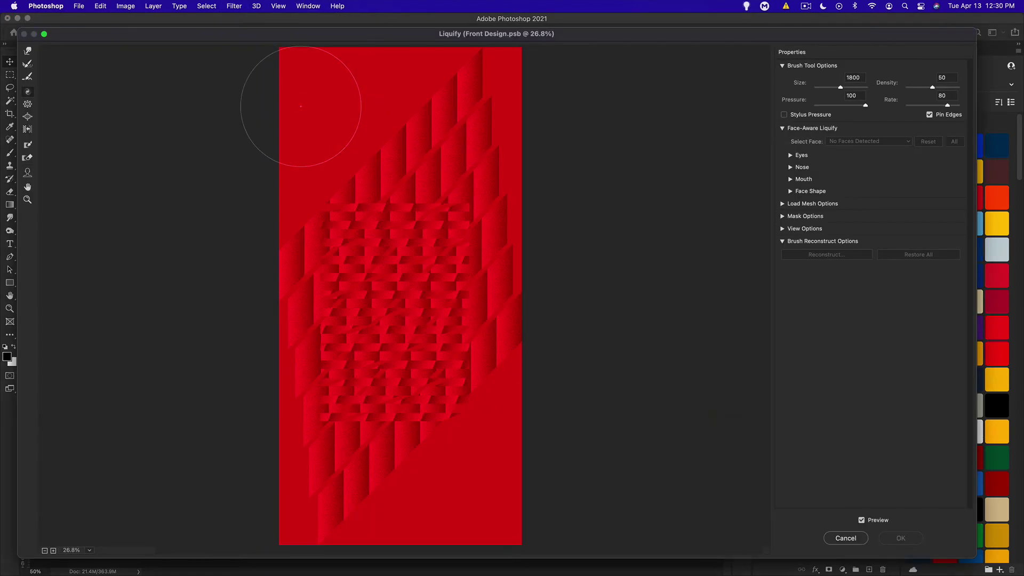
{"action": "left_click", "coordinate": [28, 92]}
{"action": "key", "text": "super+equal"}
{"action": "key", "text": "bracketleft"}
{"action": "key", "text": "bracketleft"}
{"action": "mouse_move", "coordinate": [462, 261]}
{"action": "left_mouse_down"}
{"action": "mouse_move", "coordinate": [421, 219]}
{"action": "mouse_move", "coordinate": [347, 240]}
{"action": "mouse_move", "coordinate": [234, 75]}
{"action": "mouse_move", "coordinate": [332, 303]}
{"action": "mouse_move", "coordinate": [219, 264]}
{"action": "mouse_move", "coordinate": [479, 191]}
{"action": "mouse_move", "coordinate": [480, 384]}
{"action": "mouse_move", "coordinate": [466, 406]}
{"action": "mouse_move", "coordinate": [502, 352]}
{"action": "mouse_move", "coordinate": [496, 443]}
{"action": "left_mouse_up"}
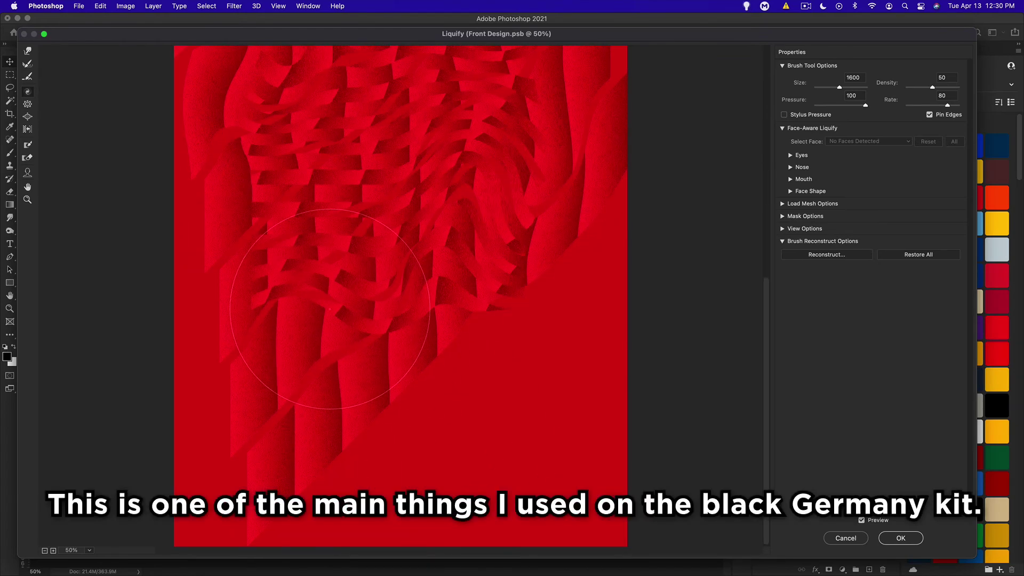
{"action": "mouse_move", "coordinate": [329, 308]}
{"action": "left_mouse_down"}
{"action": "mouse_move", "coordinate": [290, 320]}
{"action": "mouse_move", "coordinate": [377, 342]}
{"action": "mouse_move", "coordinate": [411, 320]}
{"action": "left_mouse_up"}
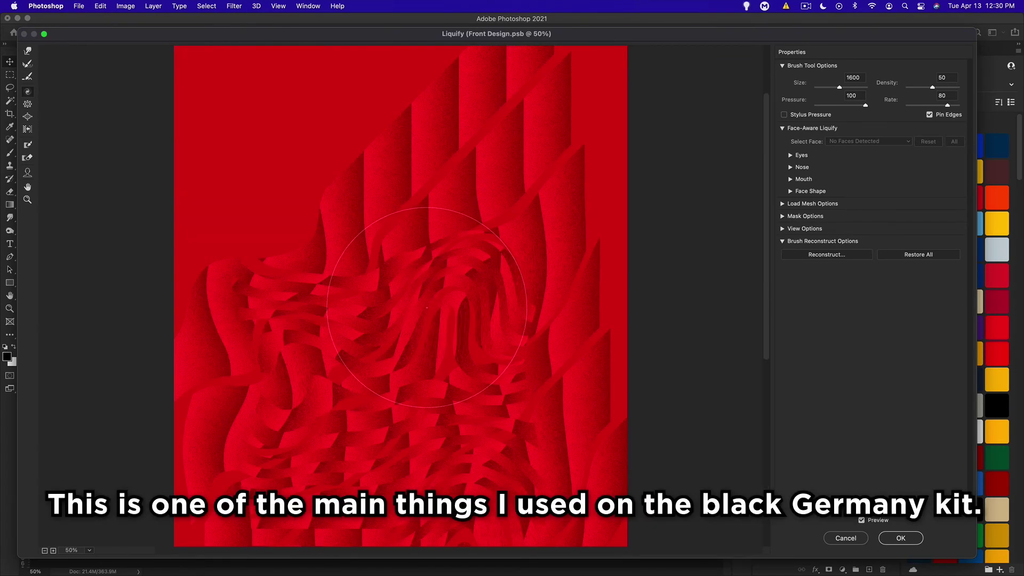
{"action": "left_click_drag", "start_coordinate": [422, 331], "coordinate": [373, 246]}
Step: Push parts of the pattern with the Forward Warp tool, undoing excessive strokes, and apply the Liquify filter
{"action": "left_click", "coordinate": [29, 52]}
{"action": "mouse_move", "coordinate": [270, 256]}
{"action": "left_mouse_down"}
{"action": "mouse_move", "coordinate": [301, 303]}
{"action": "mouse_move", "coordinate": [320, 274]}
{"action": "left_mouse_up"}
{"action": "mouse_move", "coordinate": [393, 257]}
{"action": "left_mouse_down"}
{"action": "mouse_move", "coordinate": [365, 123]}
{"action": "mouse_move", "coordinate": [372, 195]}
{"action": "mouse_move", "coordinate": [412, 329]}
{"action": "left_mouse_up"}
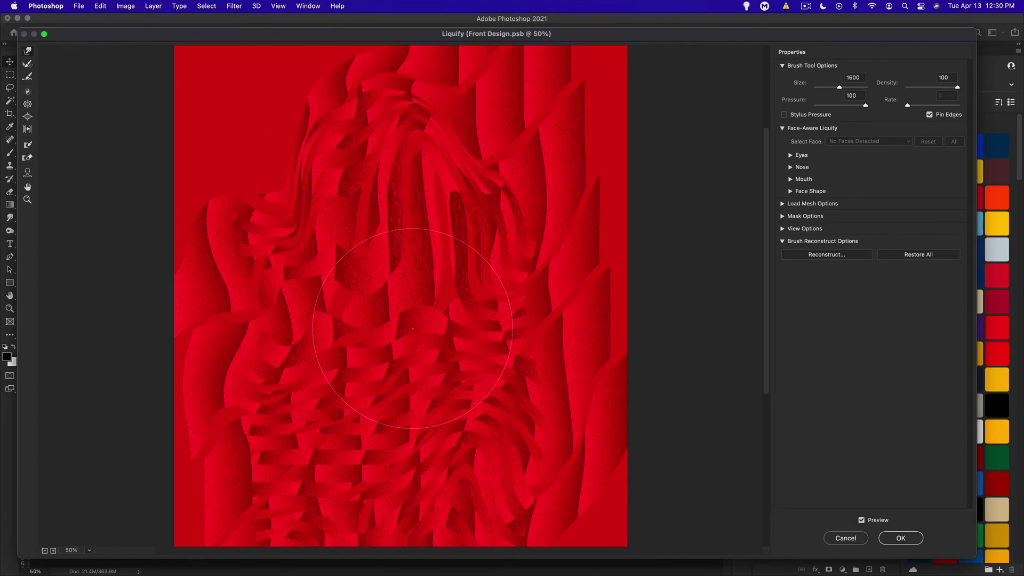
{"action": "key", "text": "super+z"}
{"action": "left_click_drag", "start_coordinate": [480, 235], "coordinate": [490, 243]}
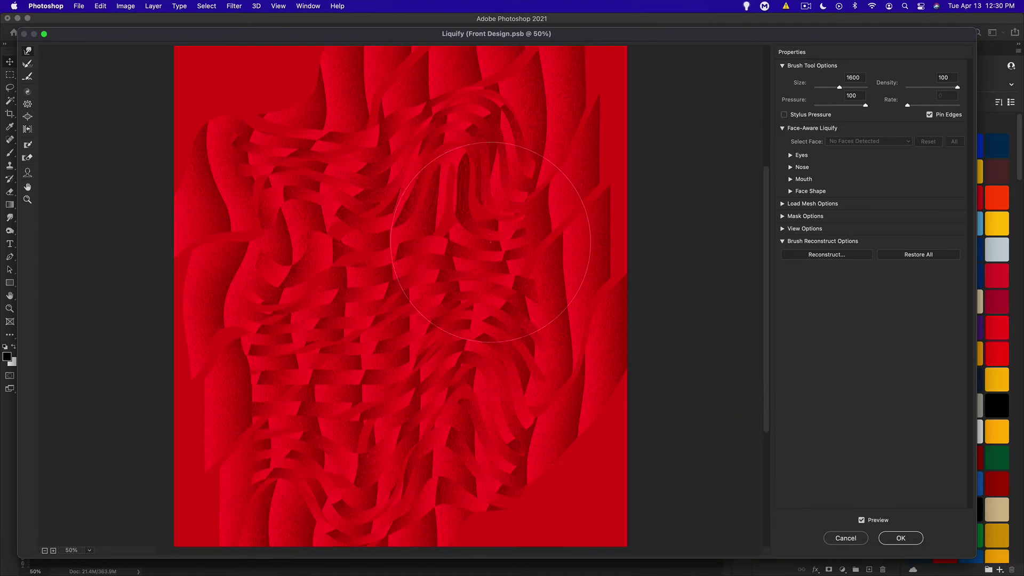
{"action": "key", "text": "super+shift+z"}
{"action": "key", "text": "super+z"}
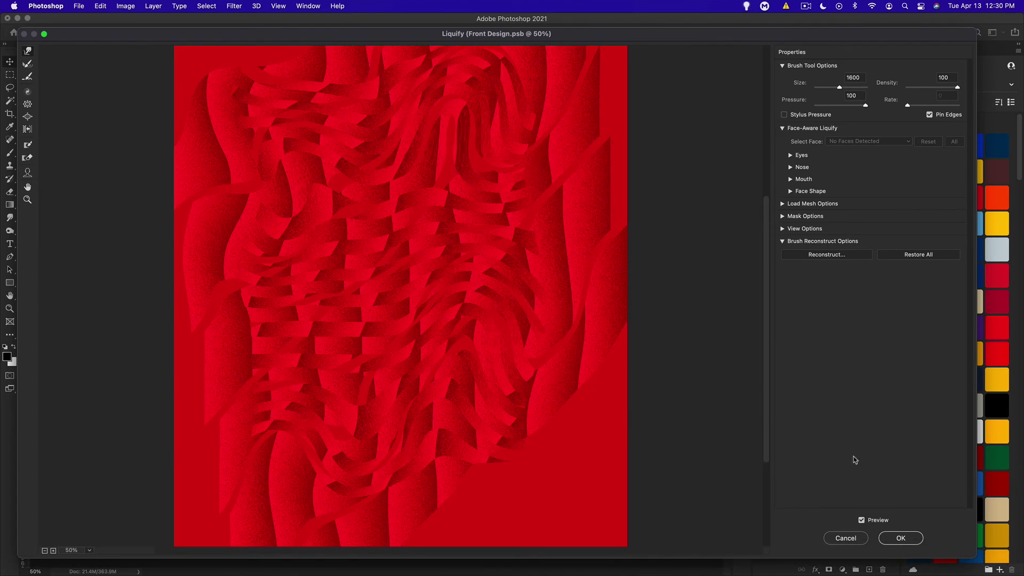
{"action": "left_click", "coordinate": [901, 538]}
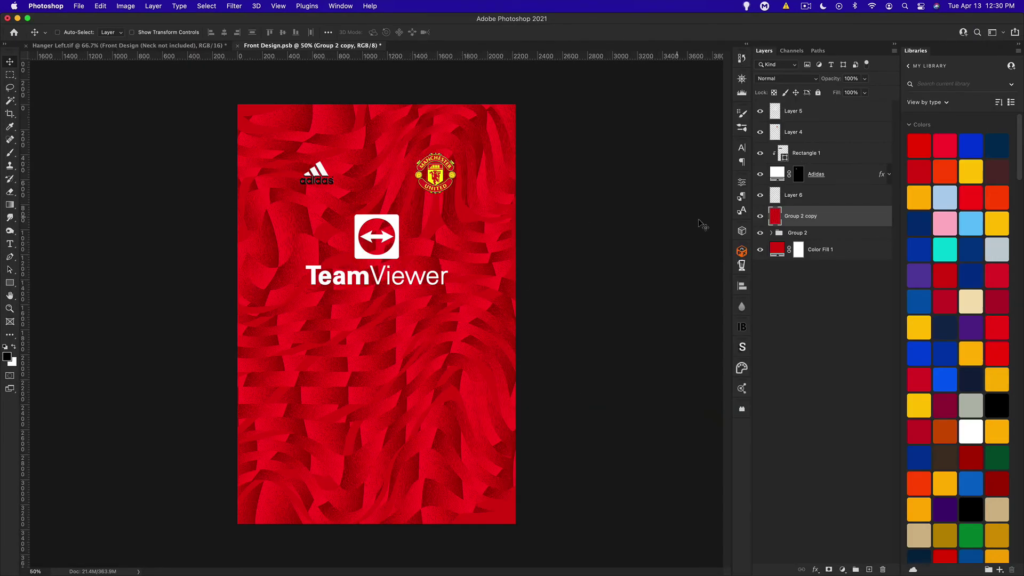
Step: Save the liquified front design and check it on the Hanger Left shirt mockup
{"action": "key", "text": "super+s"}
{"action": "left_click", "coordinate": [128, 45]}
{"action": "key", "text": "super+minus"}
{"action": "key", "text": "super"}
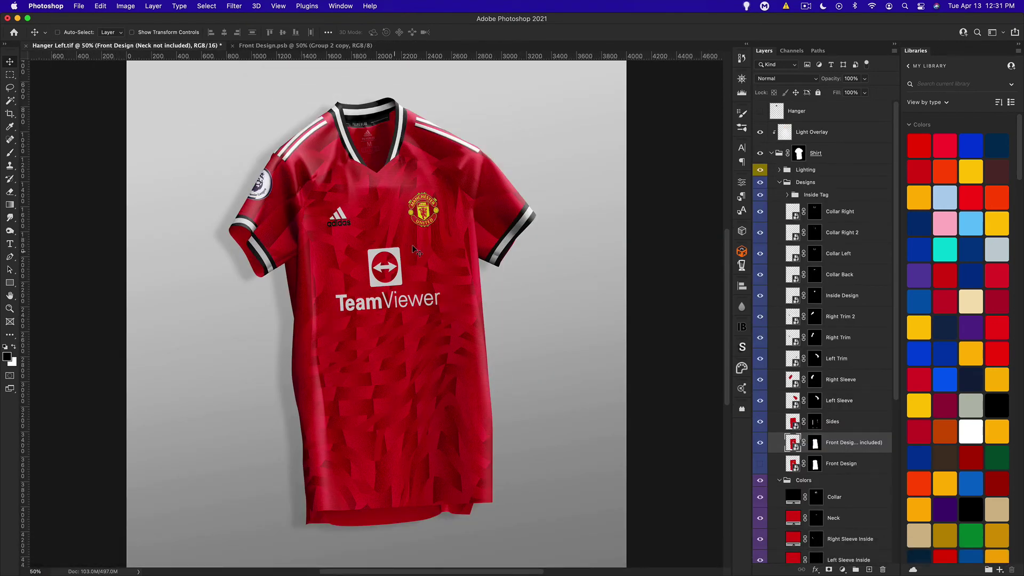
Step: Return to the front design and hide Group 2 copy, Group 2 and Color Fill 1 copy to view the diagonal stripe variation
{"action": "left_click", "coordinate": [266, 47]}
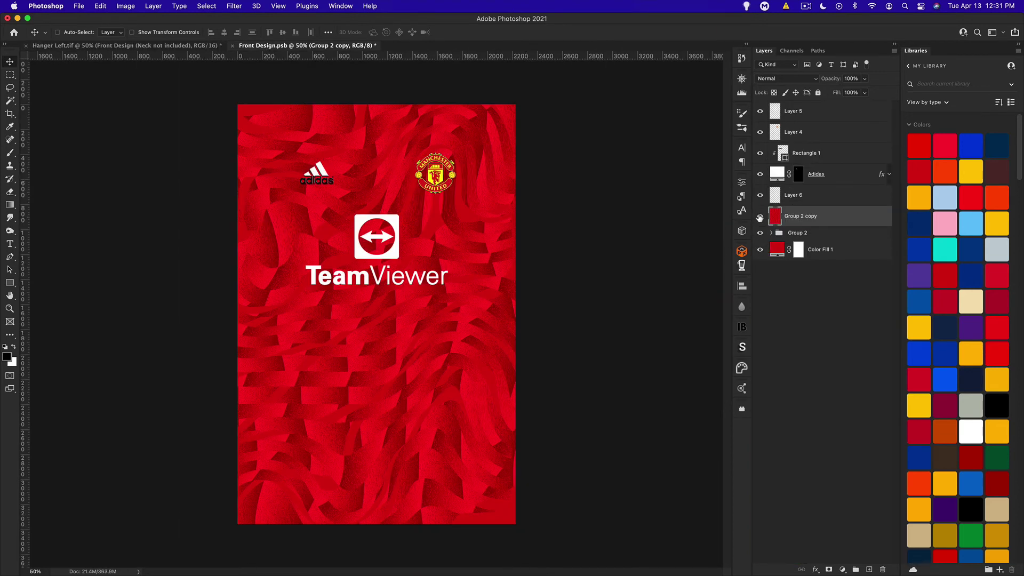
{"action": "left_click_drag", "start_coordinate": [759, 218], "coordinate": [762, 241]}
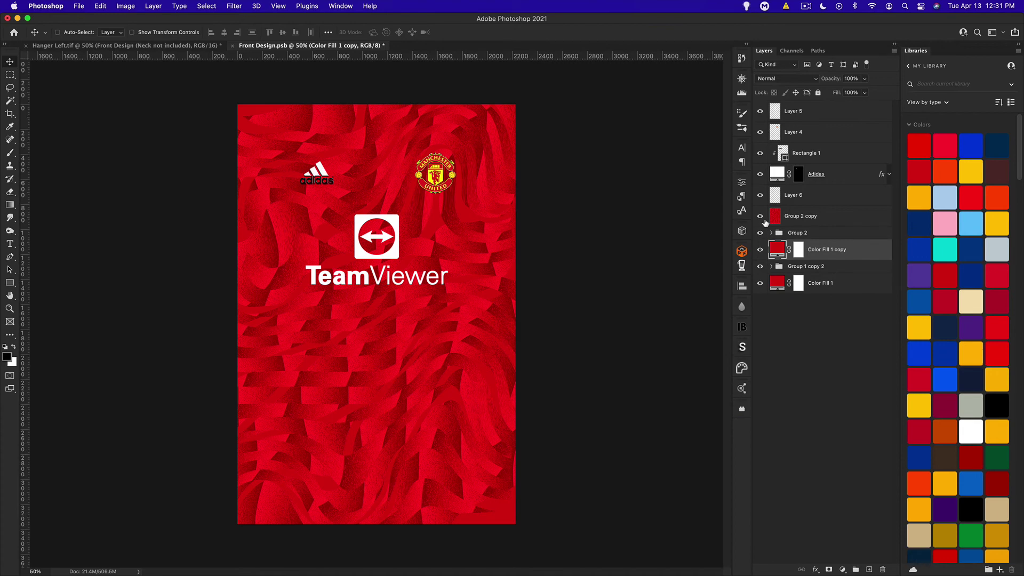
{"action": "left_click", "coordinate": [762, 217]}
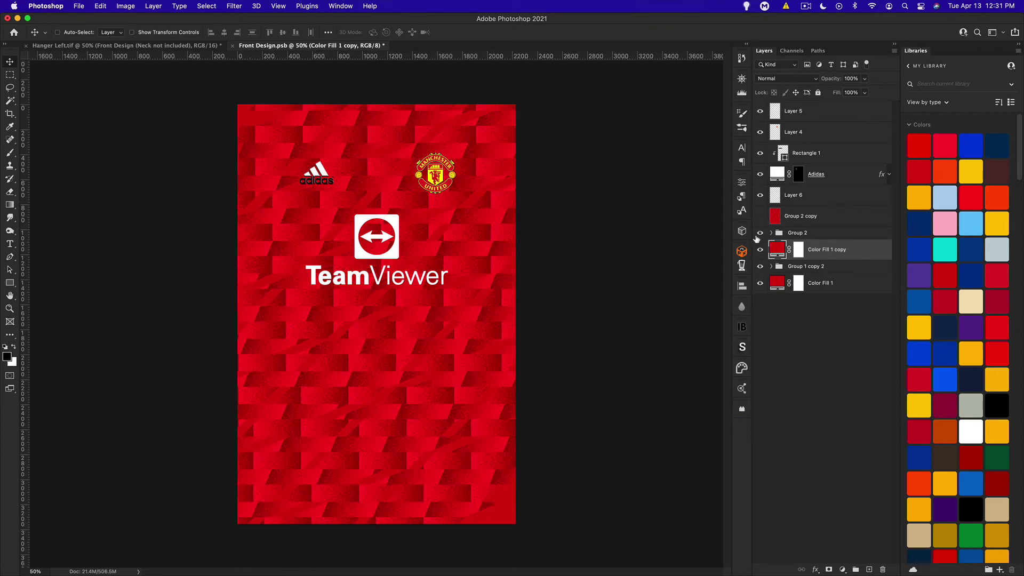
{"action": "left_click", "coordinate": [760, 249]}
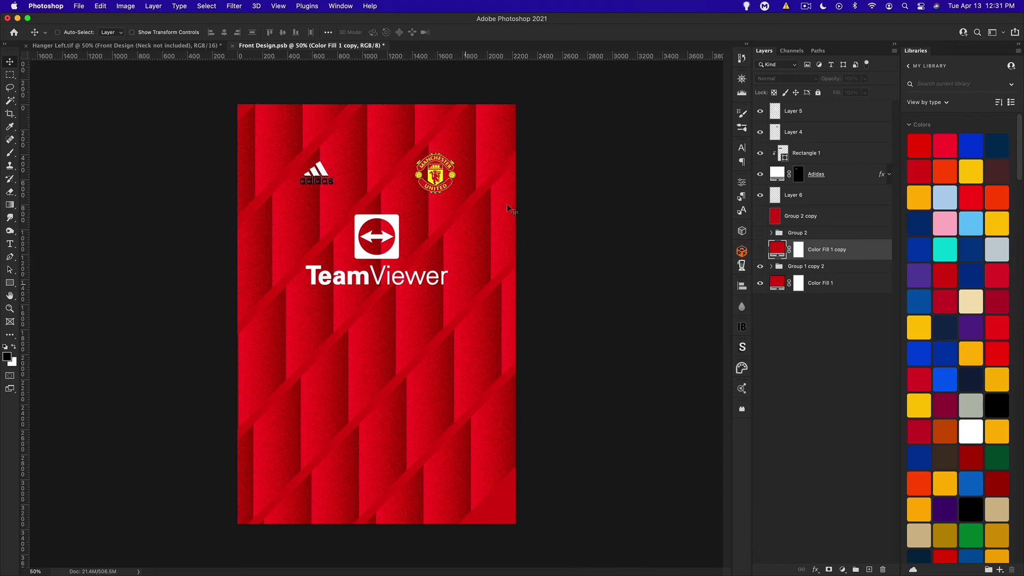
Step: Examine the texture of the diagonal stripes up close and show the hidden pattern layers again
{"action": "key", "text": "super+equal"}
{"action": "key", "text": "super+equal"}
{"action": "key", "text": "super+equal"}
{"action": "key", "text": "super+equal"}
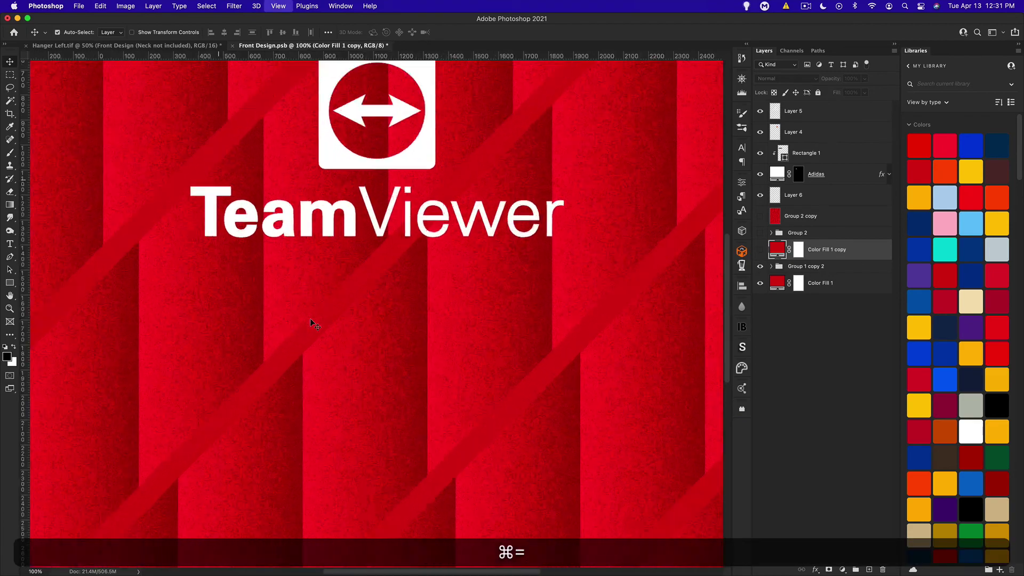
{"action": "key", "text": "super+minus"}
{"action": "key", "text": "super+minus"}
{"action": "key", "text": "super+minus"}
{"action": "key", "text": "super+minus"}
{"action": "key", "text": "super+minus"}
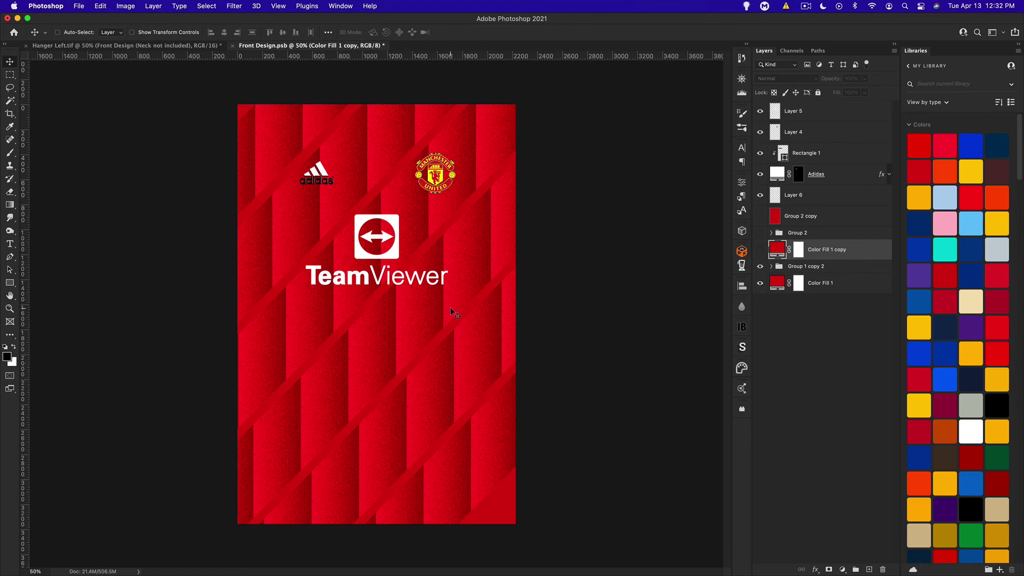
{"action": "left_click_drag", "start_coordinate": [762, 251], "coordinate": [761, 216]}
Step: Add a new layer above Group 2 copy and set up a hard round brush at 5 px, undoing a test stroke
{"action": "left_click", "coordinate": [382, 143], "text": "super"}
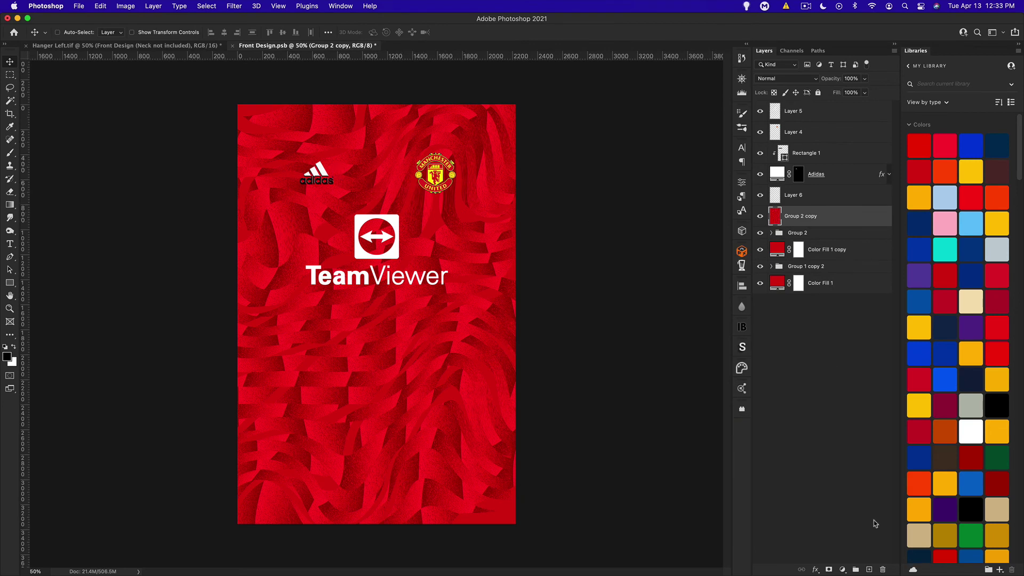
{"action": "left_click", "coordinate": [869, 570]}
{"action": "left_click", "coordinate": [9, 153]}
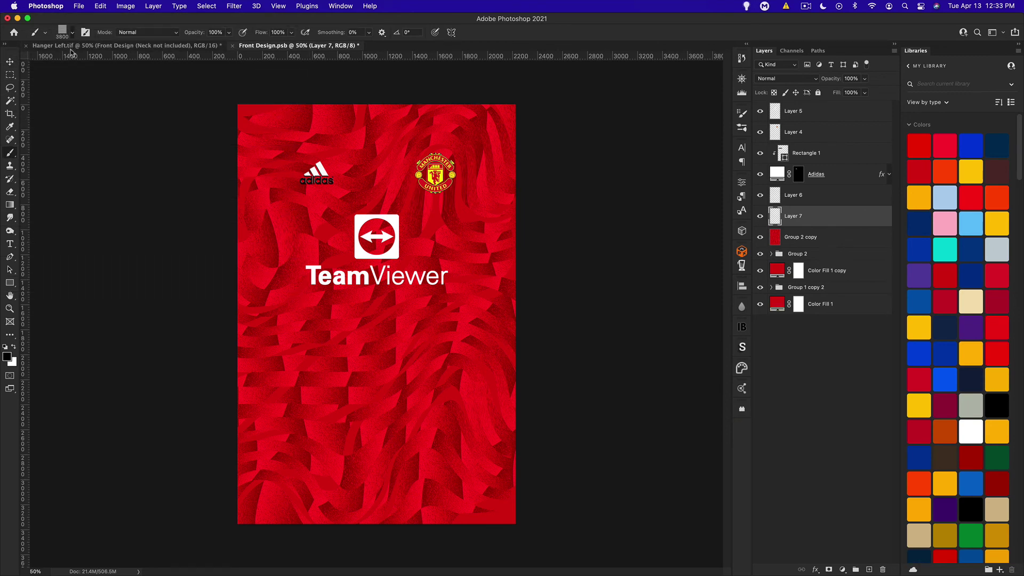
{"action": "left_click", "coordinate": [43, 127]}
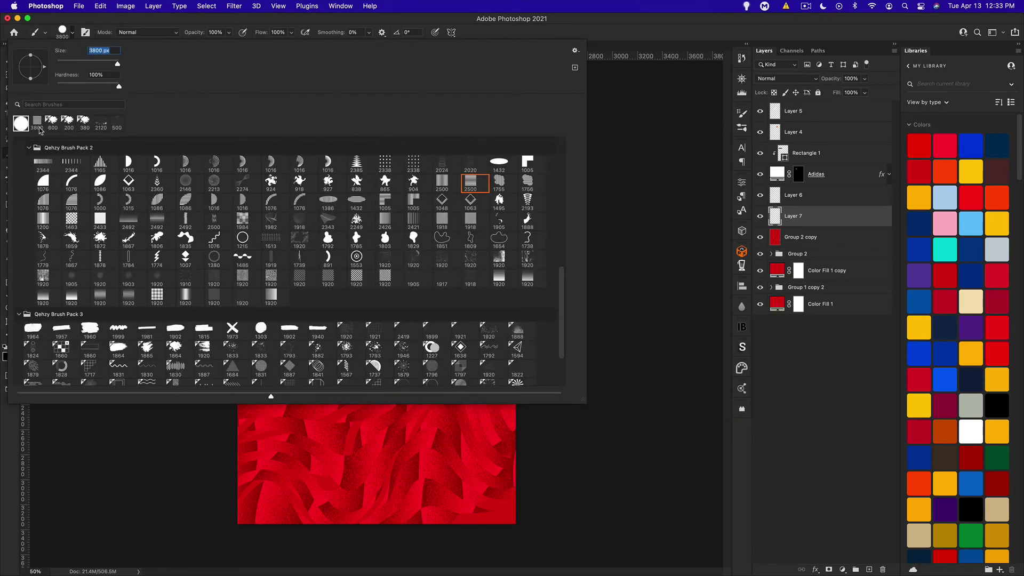
{"action": "type", "text": "5"}
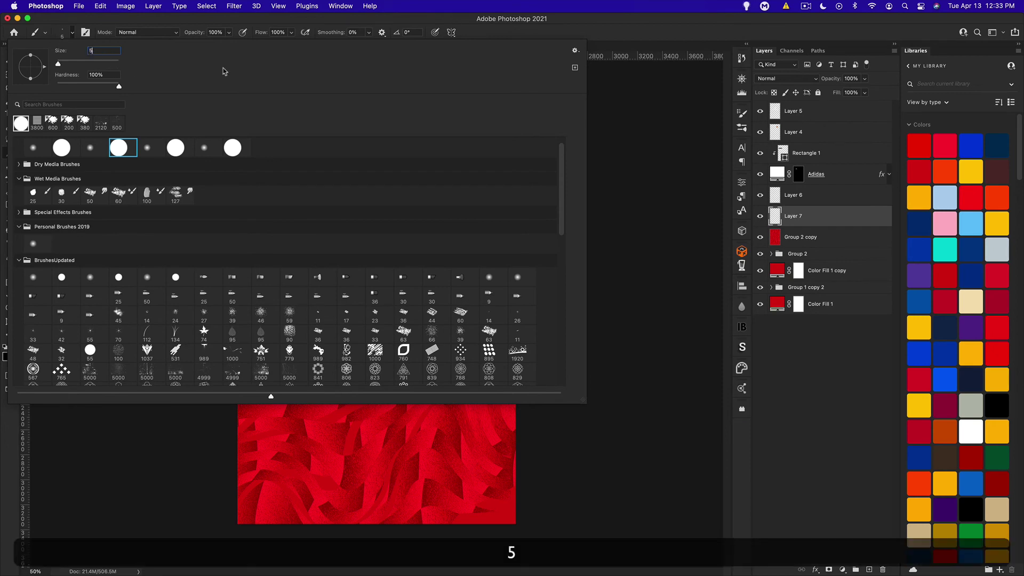
{"action": "key", "text": "Return"}
{"action": "left_click_drag", "start_coordinate": [365, 141], "coordinate": [366, 213]}
{"action": "key", "text": "super+shift+z"}
{"action": "key", "text": "super+z"}
Step: Draw a closed, looping curved path with the Pen tool that winds across the whole front design and beyond its edges
{"action": "left_click", "coordinate": [10, 258]}
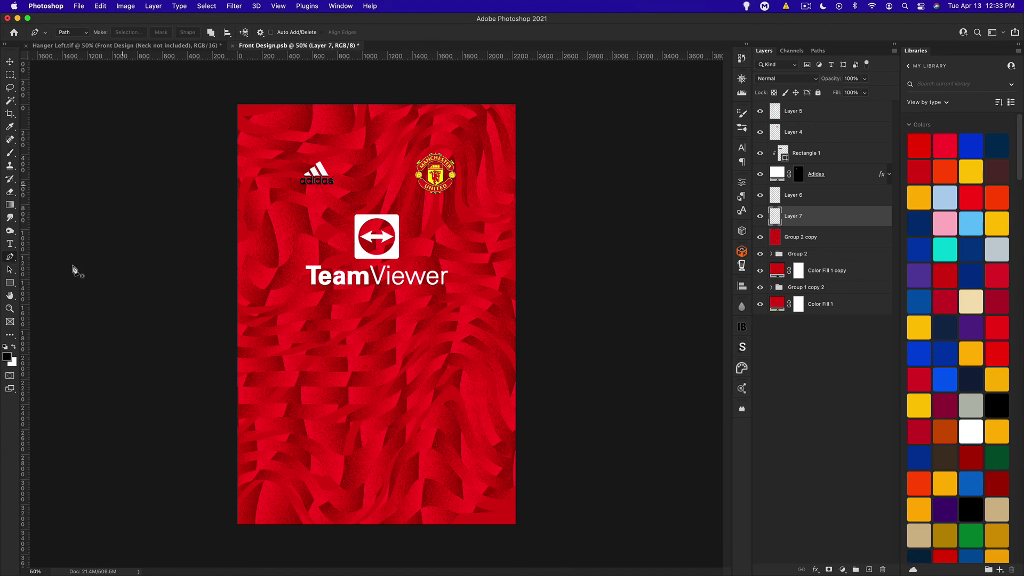
{"action": "left_click", "coordinate": [368, 129]}
{"action": "left_click_drag", "start_coordinate": [169, 148], "coordinate": [167, 269]}
{"action": "left_click_drag", "start_coordinate": [204, 338], "coordinate": [208, 484]}
{"action": "key", "text": "super+z"}
{"action": "left_click", "coordinate": [288, 286]}
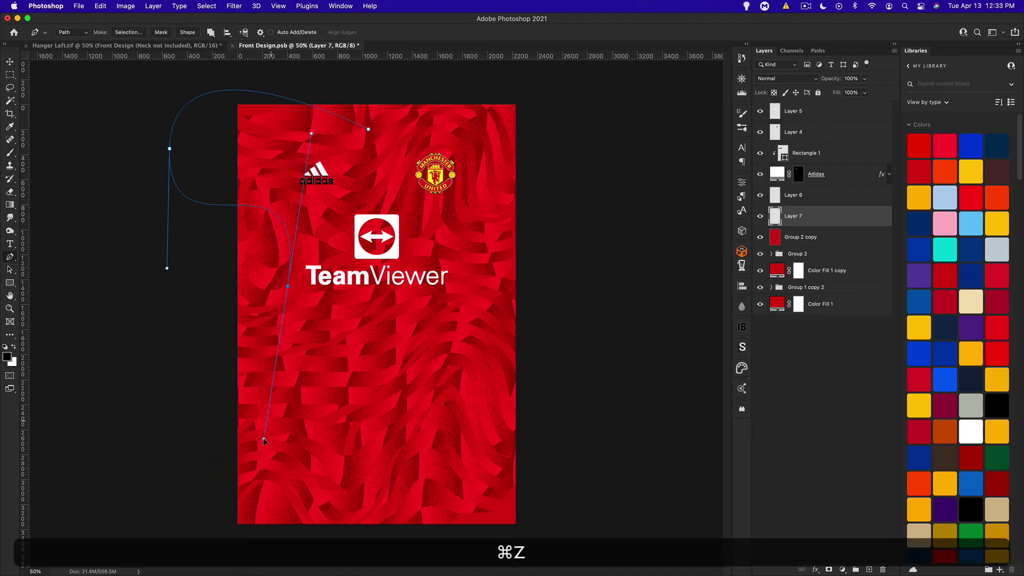
{"action": "left_click", "coordinate": [263, 439]}
{"action": "left_click_drag", "start_coordinate": [365, 484], "coordinate": [533, 435]}
{"action": "left_click_drag", "start_coordinate": [646, 384], "coordinate": [757, 565]}
{"action": "mouse_move", "coordinate": [385, 364]}
{"action": "left_mouse_down"}
{"action": "mouse_move", "coordinate": [239, 339]}
{"action": "mouse_move", "coordinate": [204, 375]}
{"action": "left_mouse_up"}
{"action": "mouse_move", "coordinate": [130, 425]}
{"action": "left_mouse_down"}
{"action": "mouse_move", "coordinate": [96, 344]}
{"action": "mouse_move", "coordinate": [61, 307]}
{"action": "left_mouse_up"}
{"action": "left_click_drag", "start_coordinate": [510, 280], "coordinate": [584, 177]}
{"action": "left_click_drag", "start_coordinate": [401, 139], "coordinate": [460, 60]}
{"action": "left_click_drag", "start_coordinate": [649, 144], "coordinate": [567, 245]}
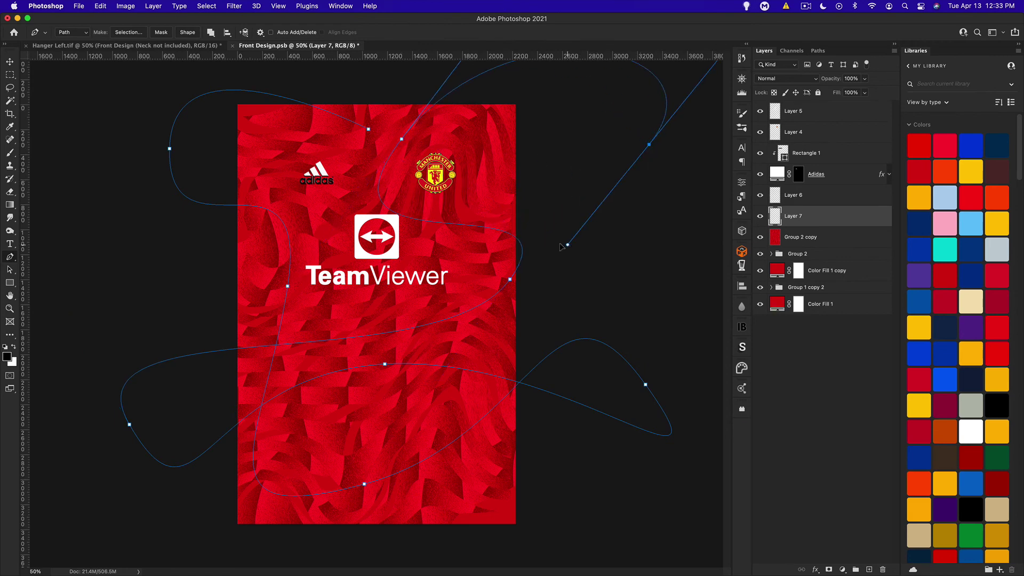
{"action": "left_click_drag", "start_coordinate": [390, 95], "coordinate": [248, 191]}
{"action": "left_click_drag", "start_coordinate": [160, 293], "coordinate": [29, 275]}
{"action": "left_click_drag", "start_coordinate": [530, 484], "coordinate": [716, 507]}
{"action": "left_click_drag", "start_coordinate": [362, 524], "coordinate": [288, 560]}
{"action": "left_click_drag", "start_coordinate": [221, 547], "coordinate": [147, 475]}
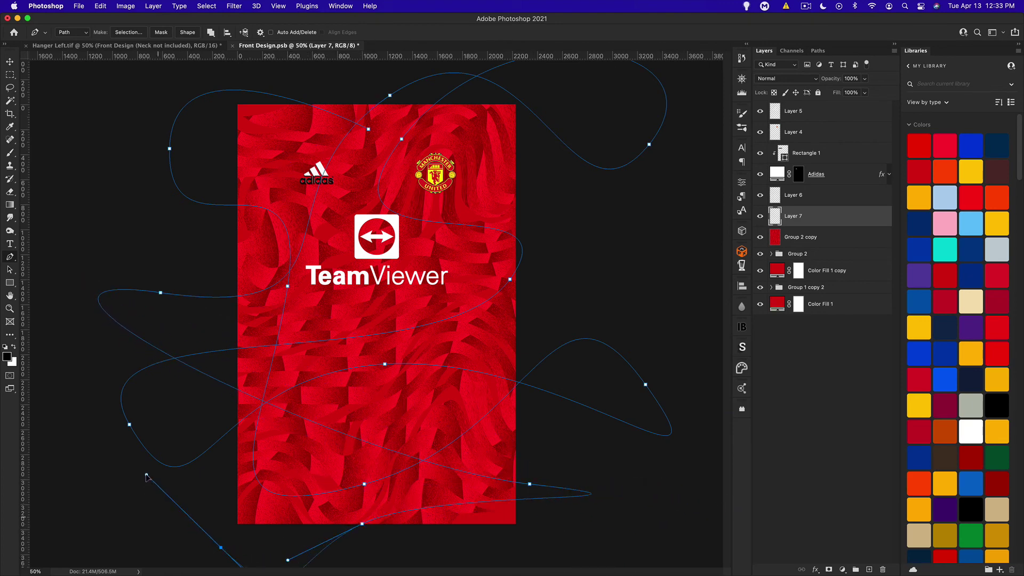
{"action": "left_click_drag", "start_coordinate": [630, 263], "coordinate": [568, 171]}
{"action": "left_click_drag", "start_coordinate": [368, 130], "coordinate": [251, 128]}
Step: Stroke the looping path with the Brush on Layer 7 and delete the path
{"action": "right_click", "coordinate": [429, 181]}
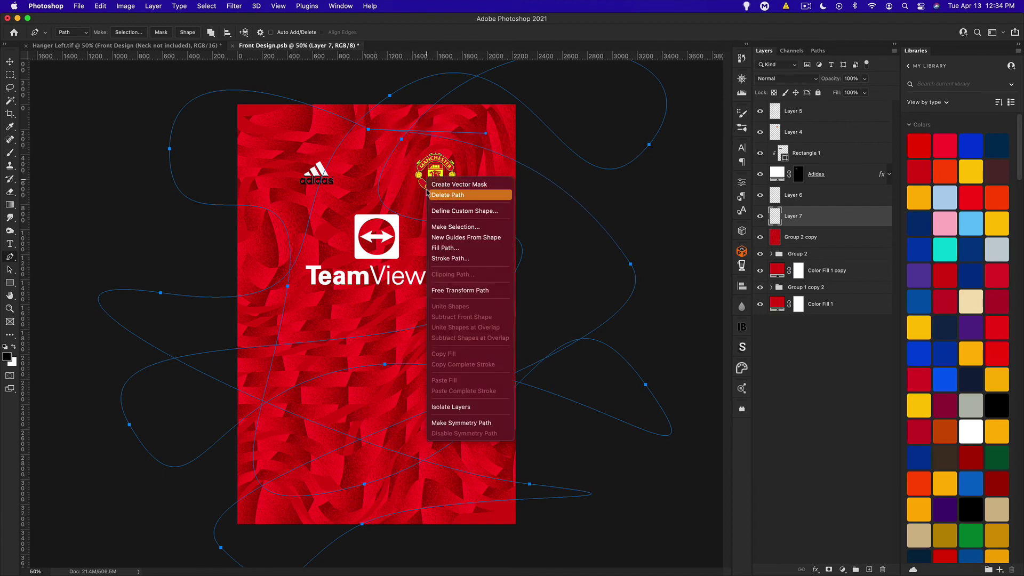
{"action": "left_click", "coordinate": [480, 281]}
{"action": "key", "text": "i"}
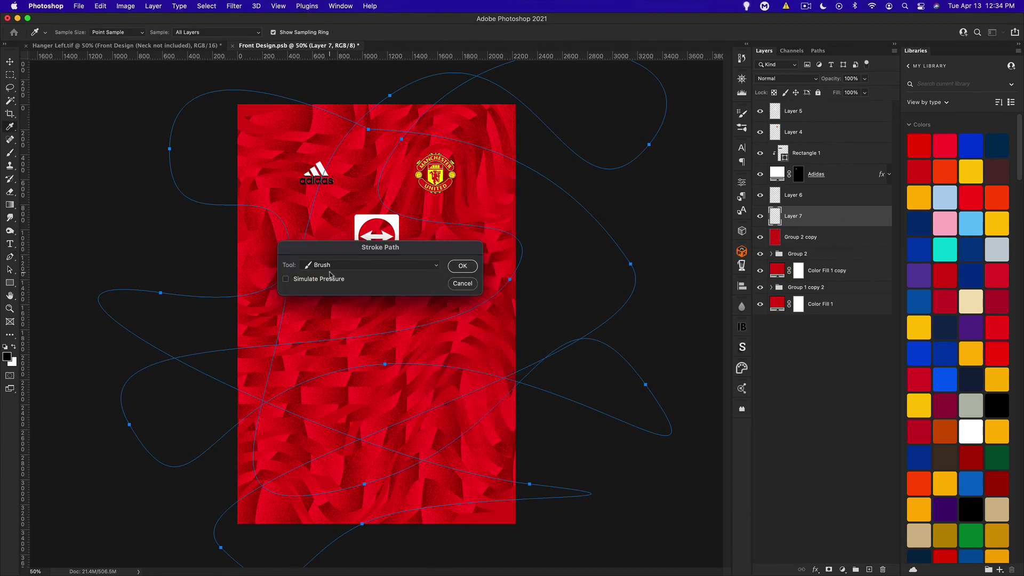
{"action": "left_click", "coordinate": [463, 266]}
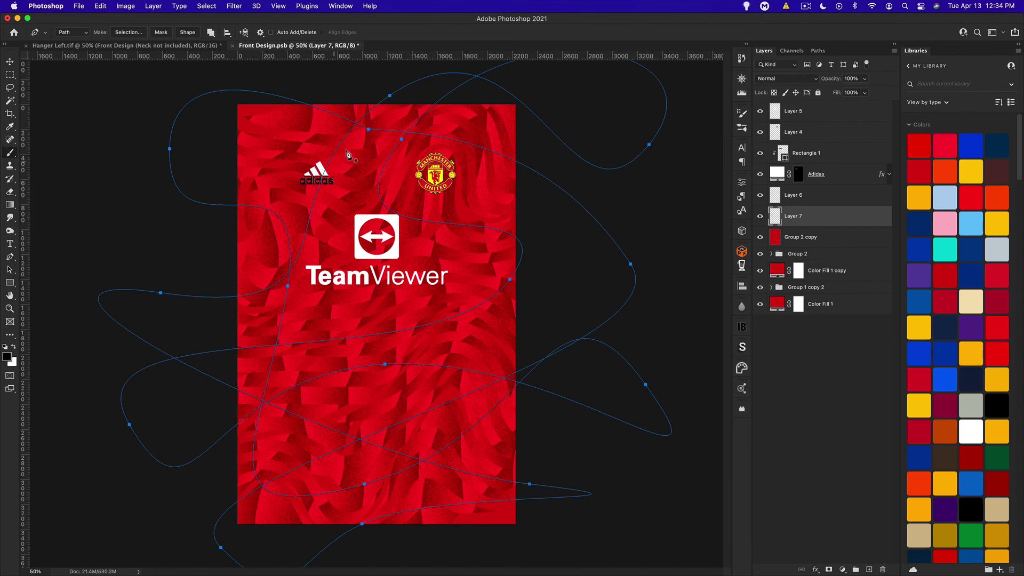
{"action": "right_click", "coordinate": [478, 193]}
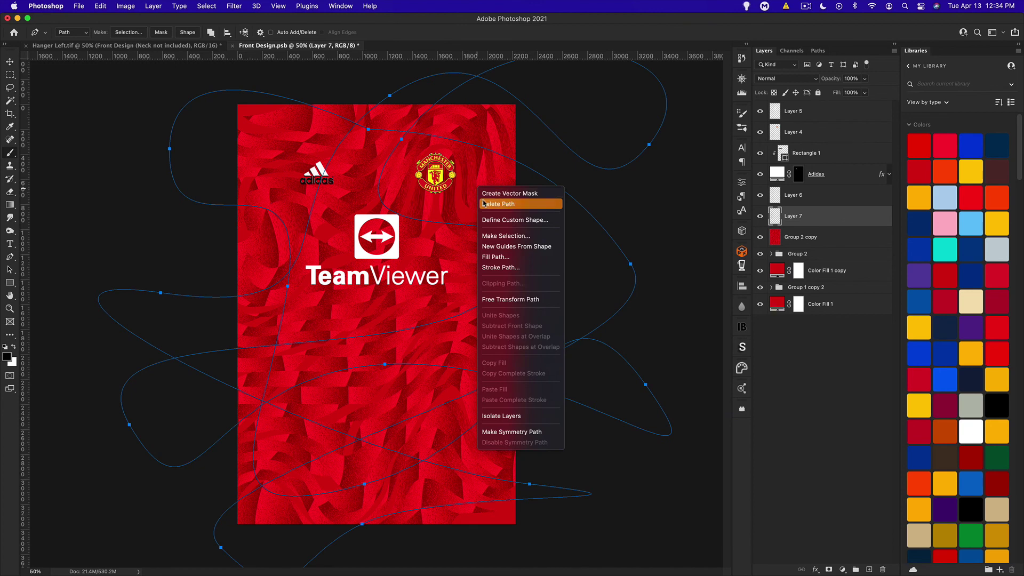
{"action": "left_click", "coordinate": [485, 203]}
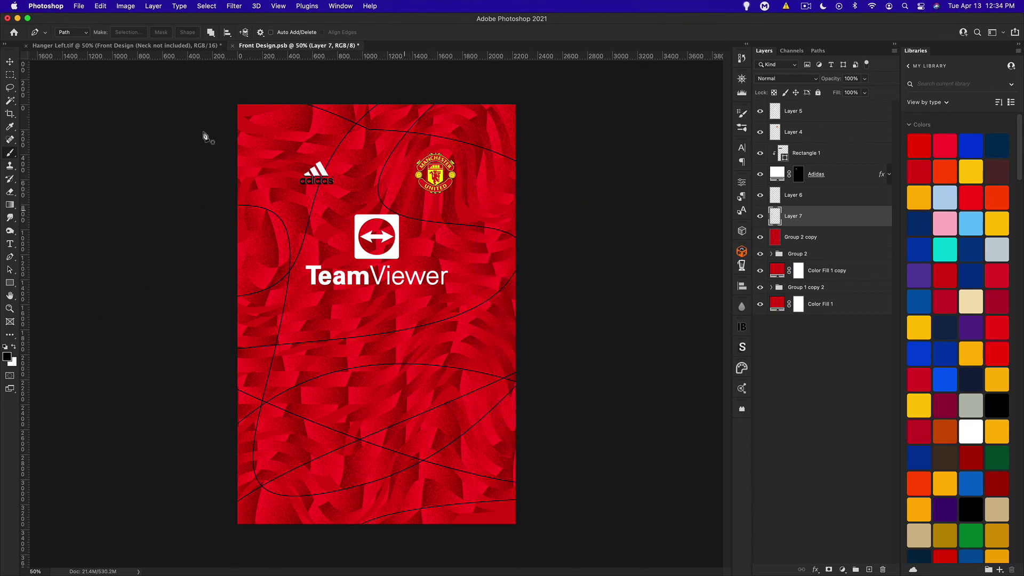
{"action": "key", "text": "v"}
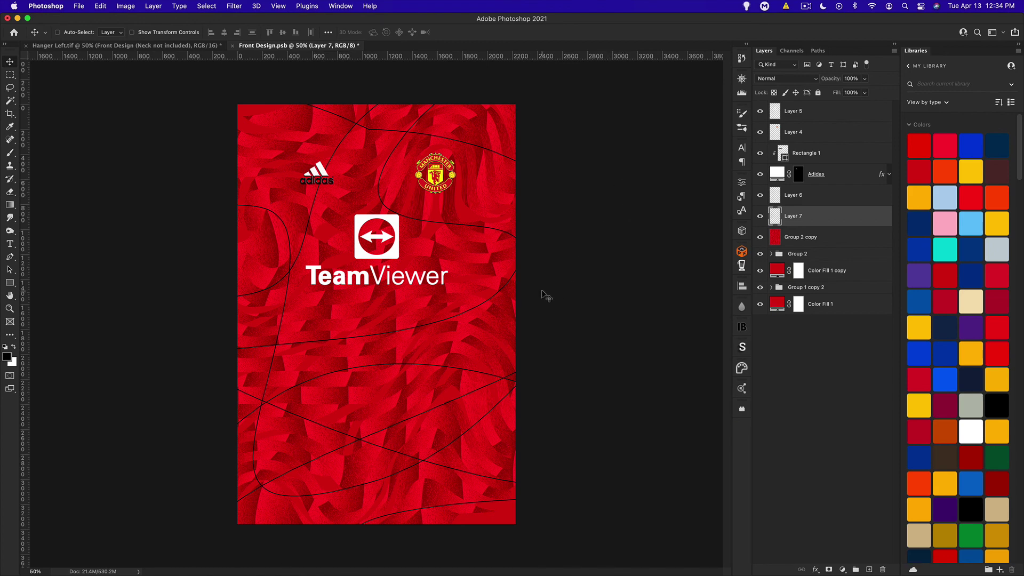
Step: Save the front design with its curved lines and switch to the Hanger Left shirt mockup
{"action": "key", "text": "super+s"}
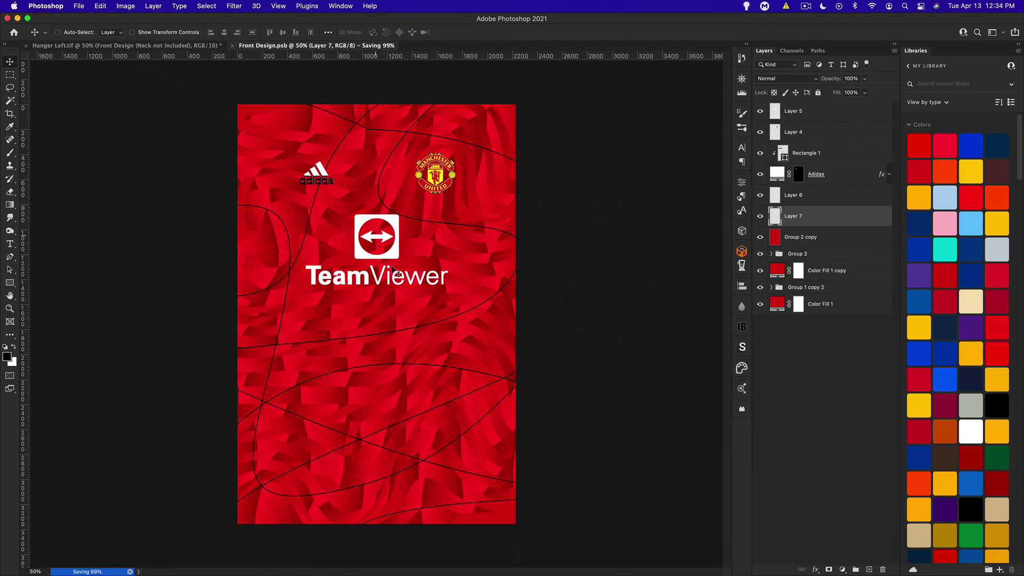
{"action": "left_click", "coordinate": [78, 46]}
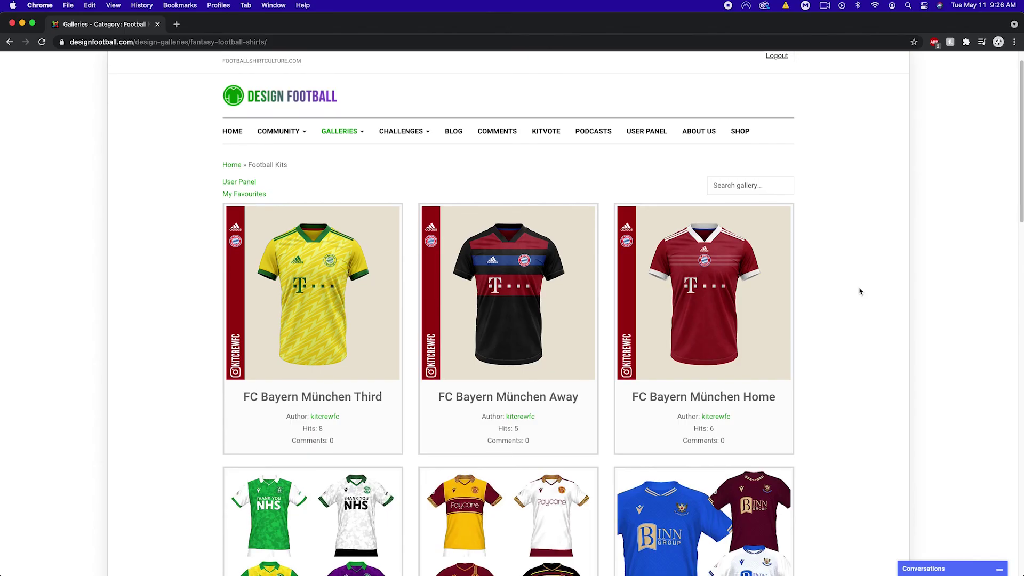
Step: Browse the fantasy football shirts gallery on the Design Football website in Chrome
{"action": "scroll", "coordinate": [857, 292], "scroll_direction": "down", "scroll_amount": 6}
{"action": "scroll", "coordinate": [856, 293], "scroll_direction": "down", "scroll_amount": 10}
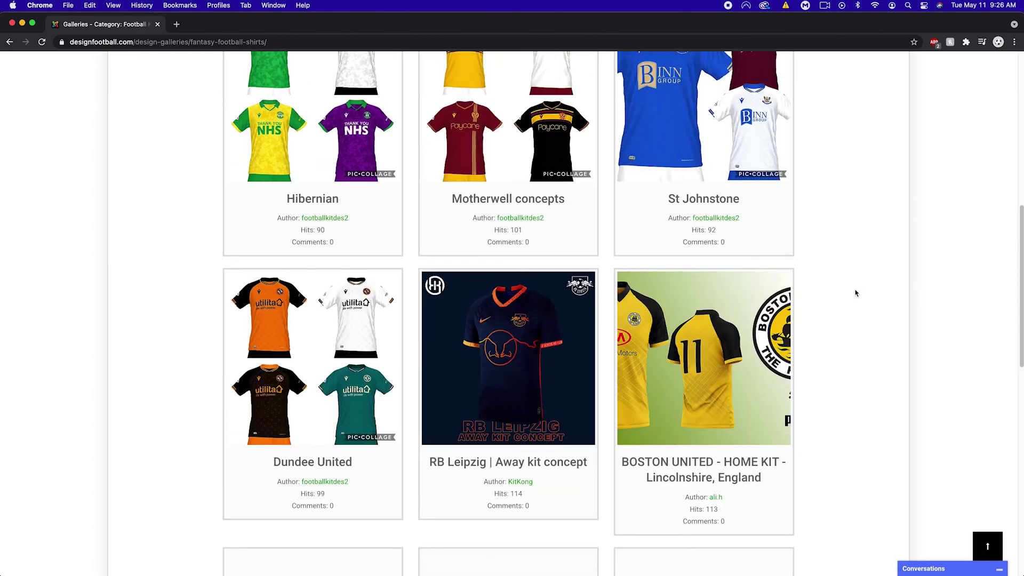
{"action": "scroll", "coordinate": [856, 293], "scroll_direction": "down", "scroll_amount": 2}
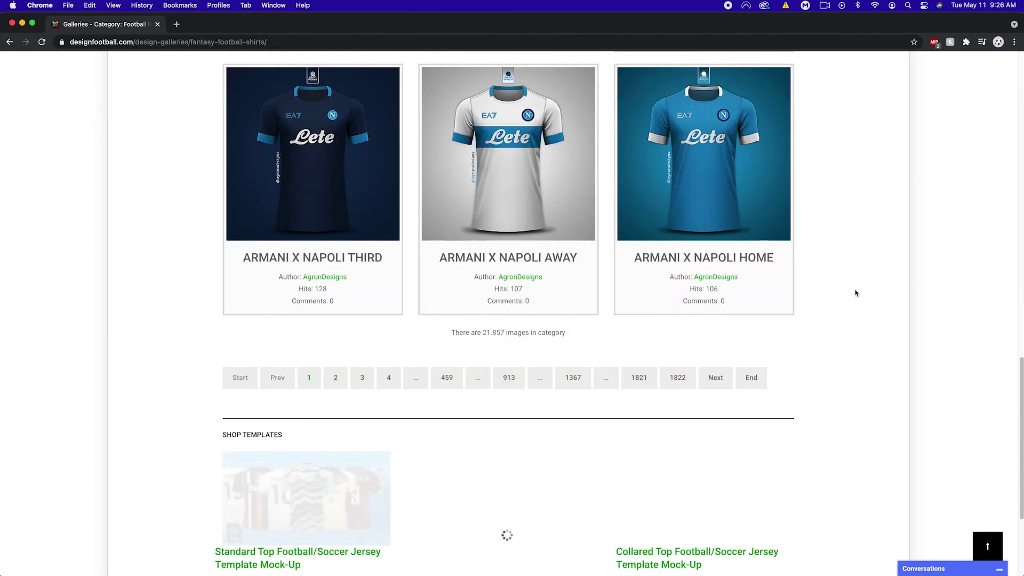